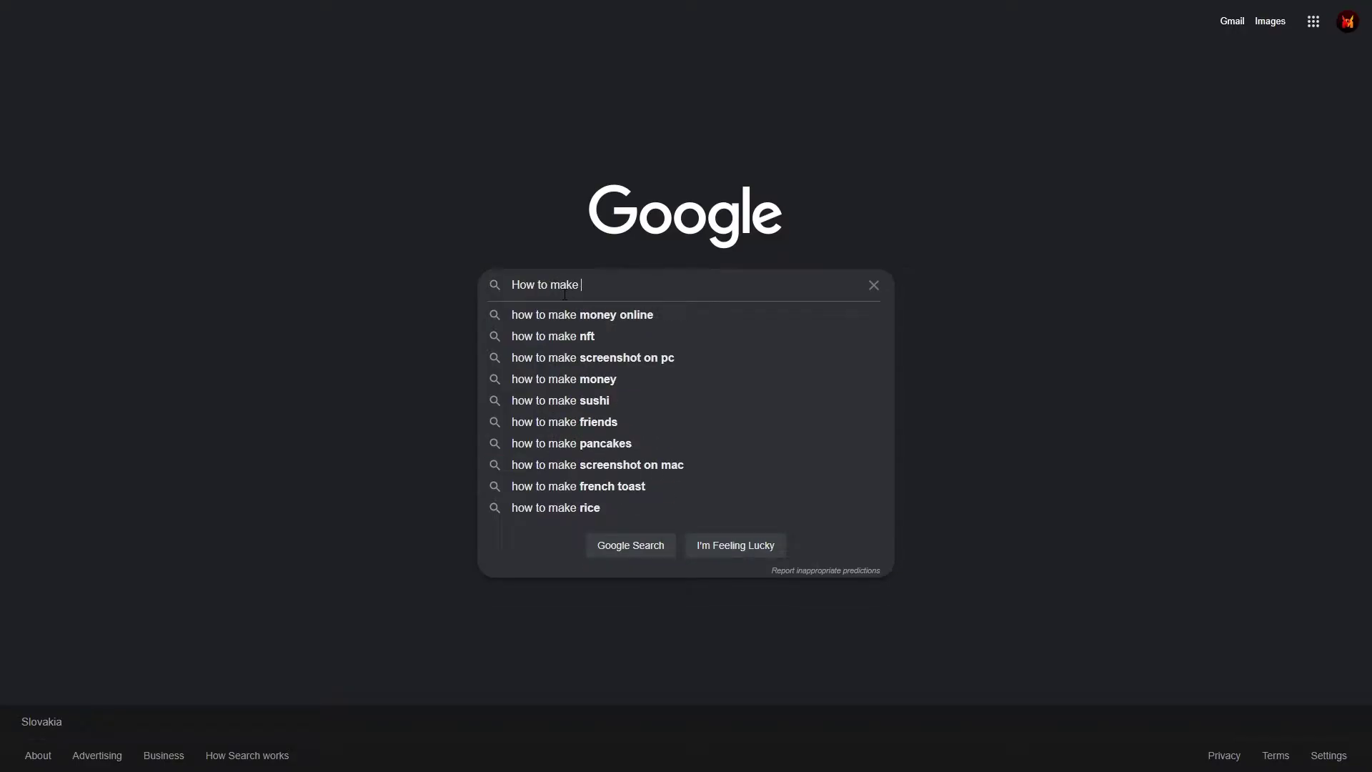
- Search Google for how to make water in Unreal Engine and scroll through the results
{"action": "type", "text": "water in unreal engine"}
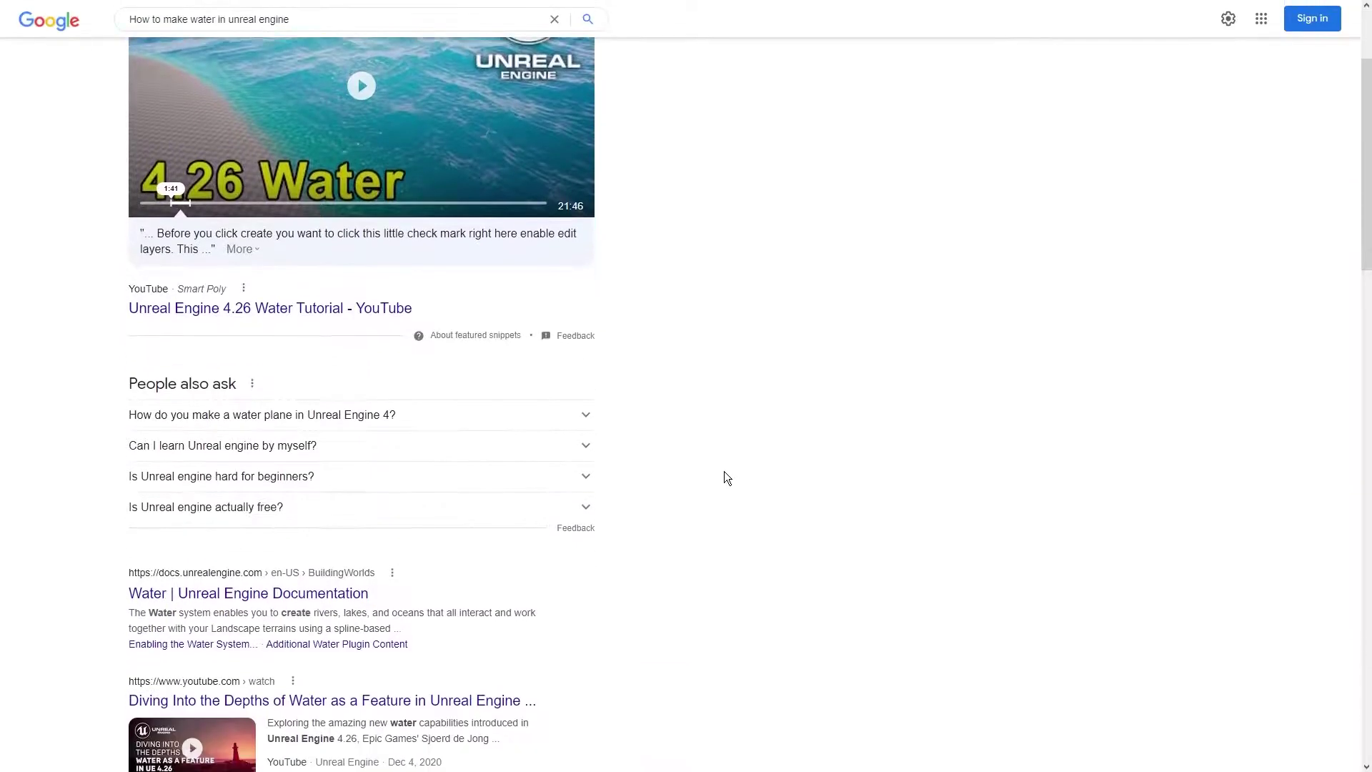
{"action": "scroll", "coordinate": [723, 478], "scroll_direction": "down", "scroll_amount": 7}
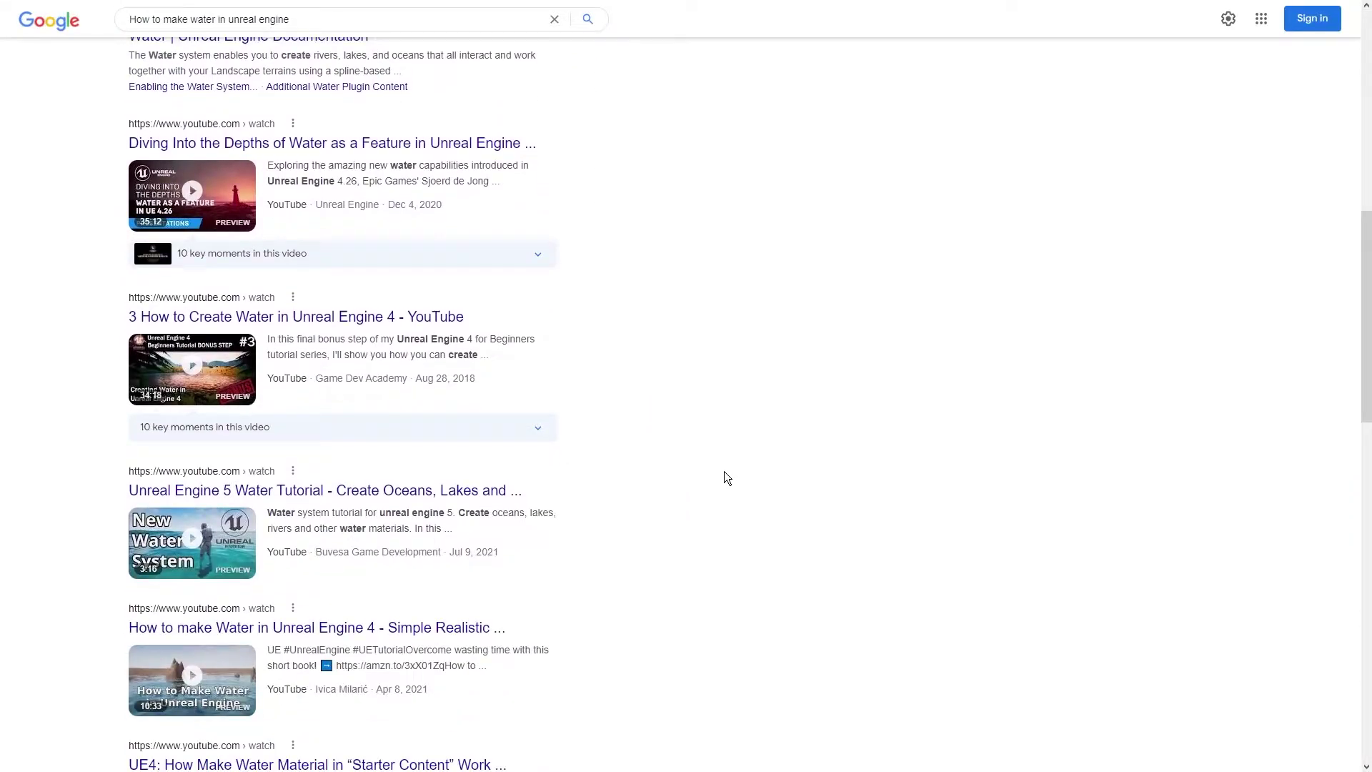
{"action": "scroll", "coordinate": [723, 478], "scroll_direction": "down", "scroll_amount": 13}
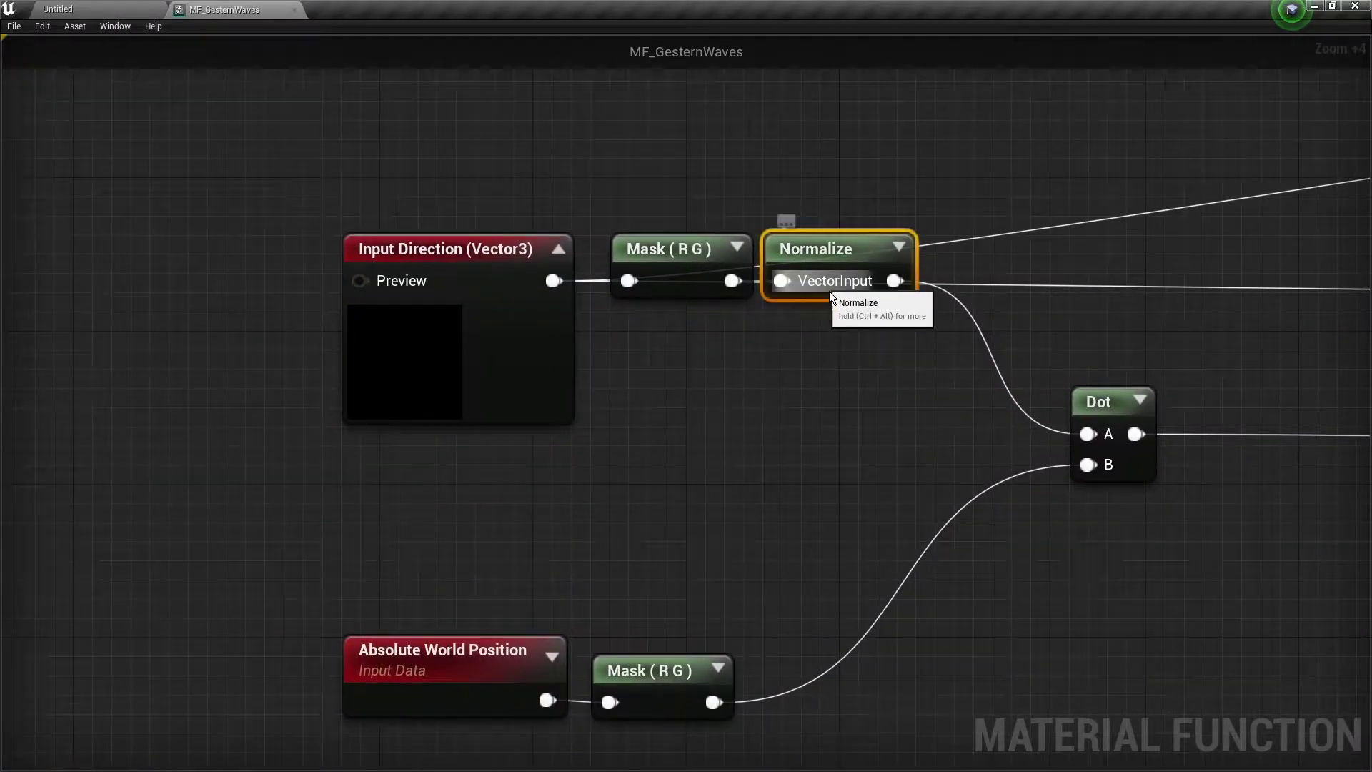
{"action": "right_click_drag", "start_coordinate": [828, 291], "coordinate": [490, 95]}
{"action": "right_click_drag", "start_coordinate": [701, 169], "coordinate": [389, 116]}
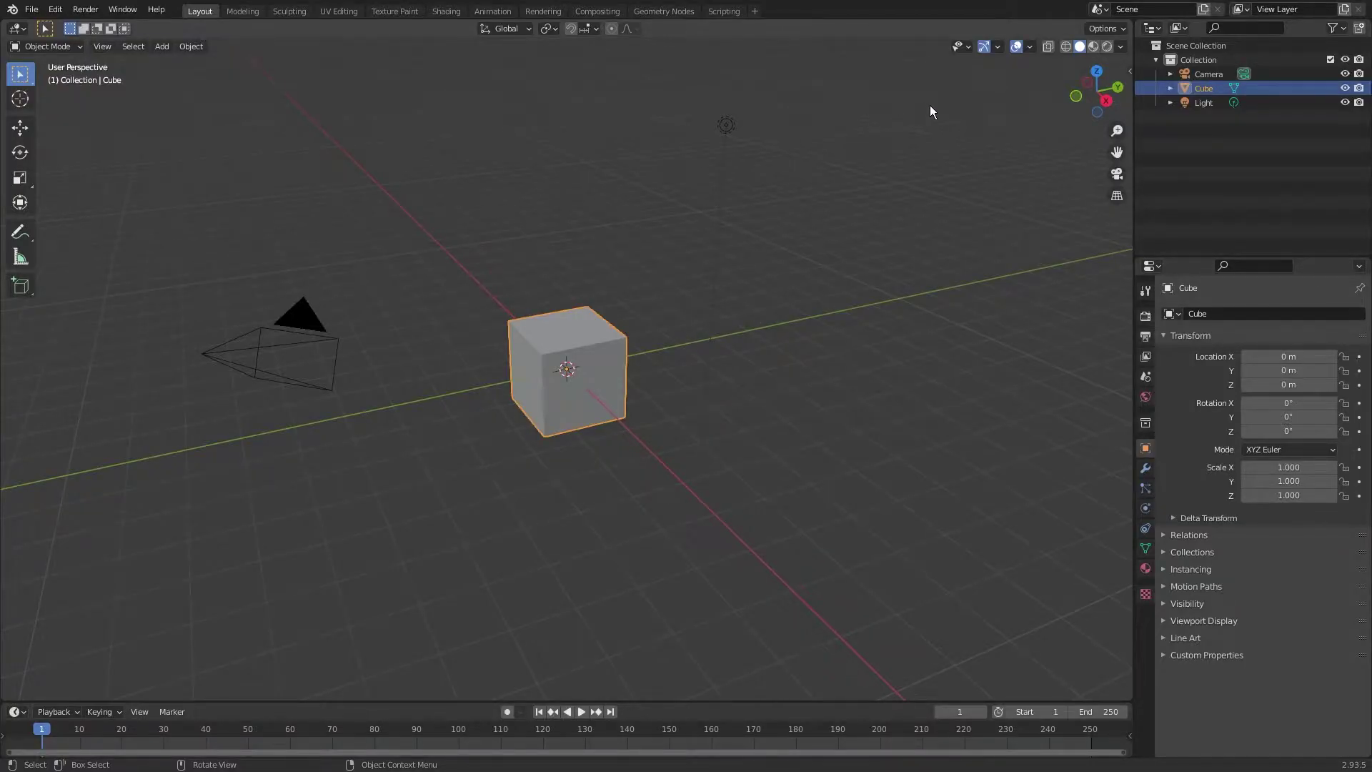
- Delete the default camera, cube and light, and add a plane mesh
{"action": "left_click_drag", "start_coordinate": [870, 69], "coordinate": [112, 487]}
{"action": "key", "text": "x"}
{"action": "left_click", "coordinate": [393, 426]}
{"action": "key", "text": "shift+a"}
{"action": "mouse_move", "coordinate": [673, 316]}
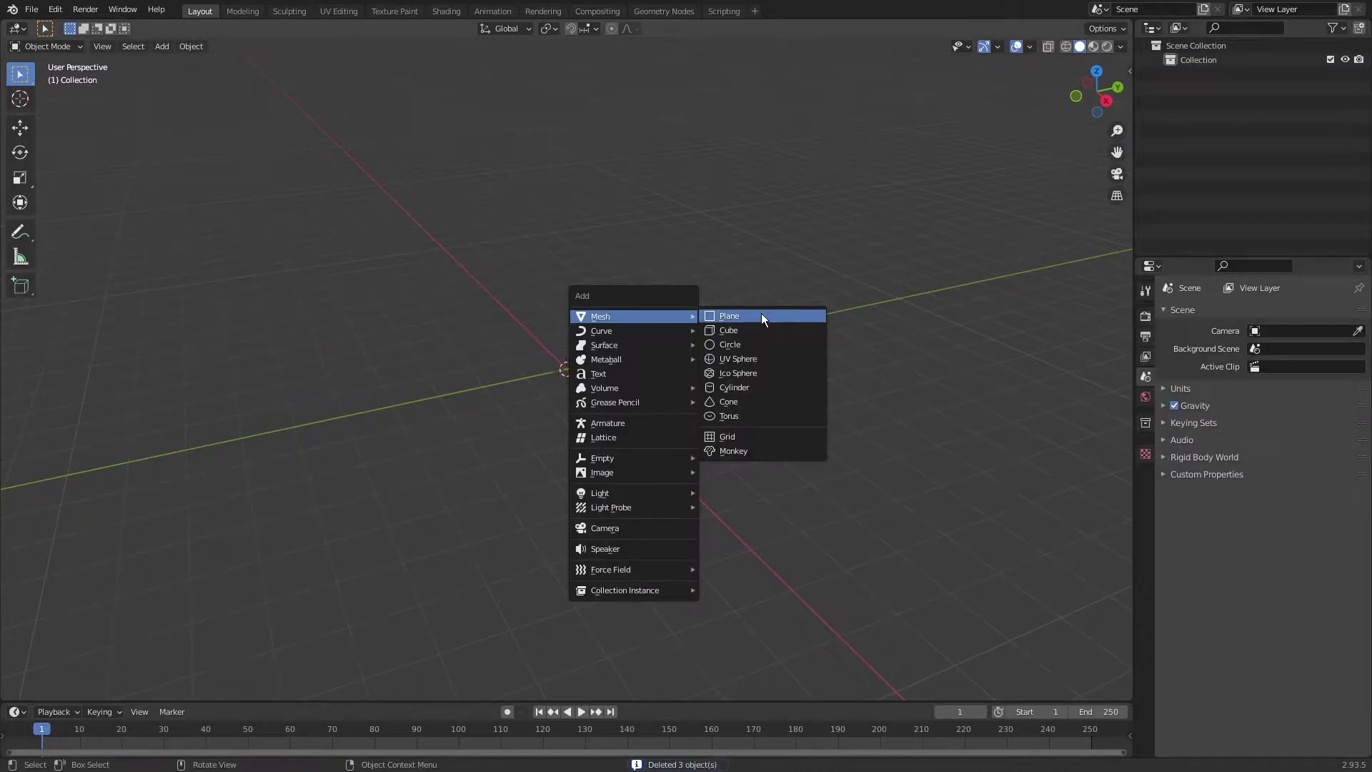
{"action": "left_click", "coordinate": [763, 313]}
{"action": "scroll", "coordinate": [579, 373], "scroll_direction": "up", "scroll_amount": 8}
- Subdivide the plane repeatedly into a dense grid, then begin the FBX export
{"action": "key", "text": "Tab"}
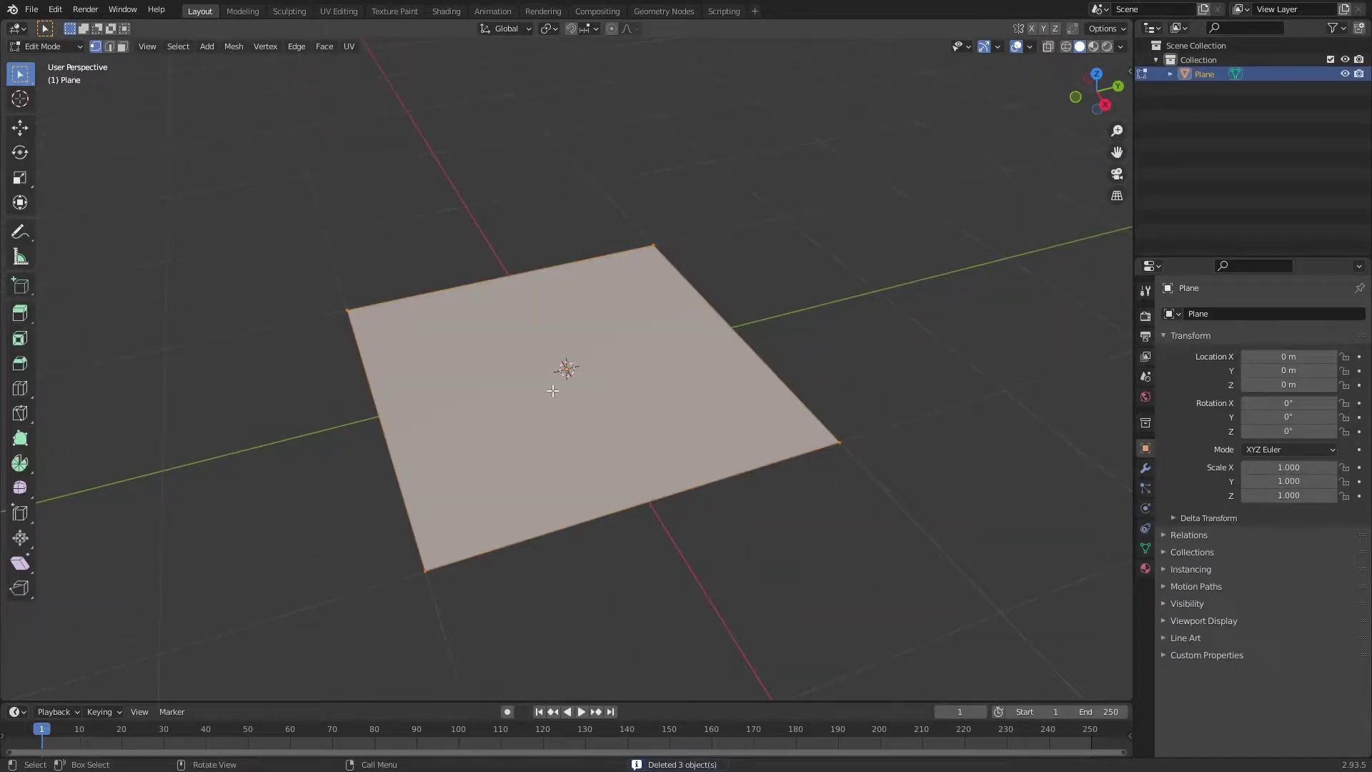
{"action": "right_click", "coordinate": [558, 385]}
{"action": "left_click", "coordinate": [559, 384]}
{"action": "right_click", "coordinate": [559, 353]}
{"action": "left_click", "coordinate": [560, 353]}
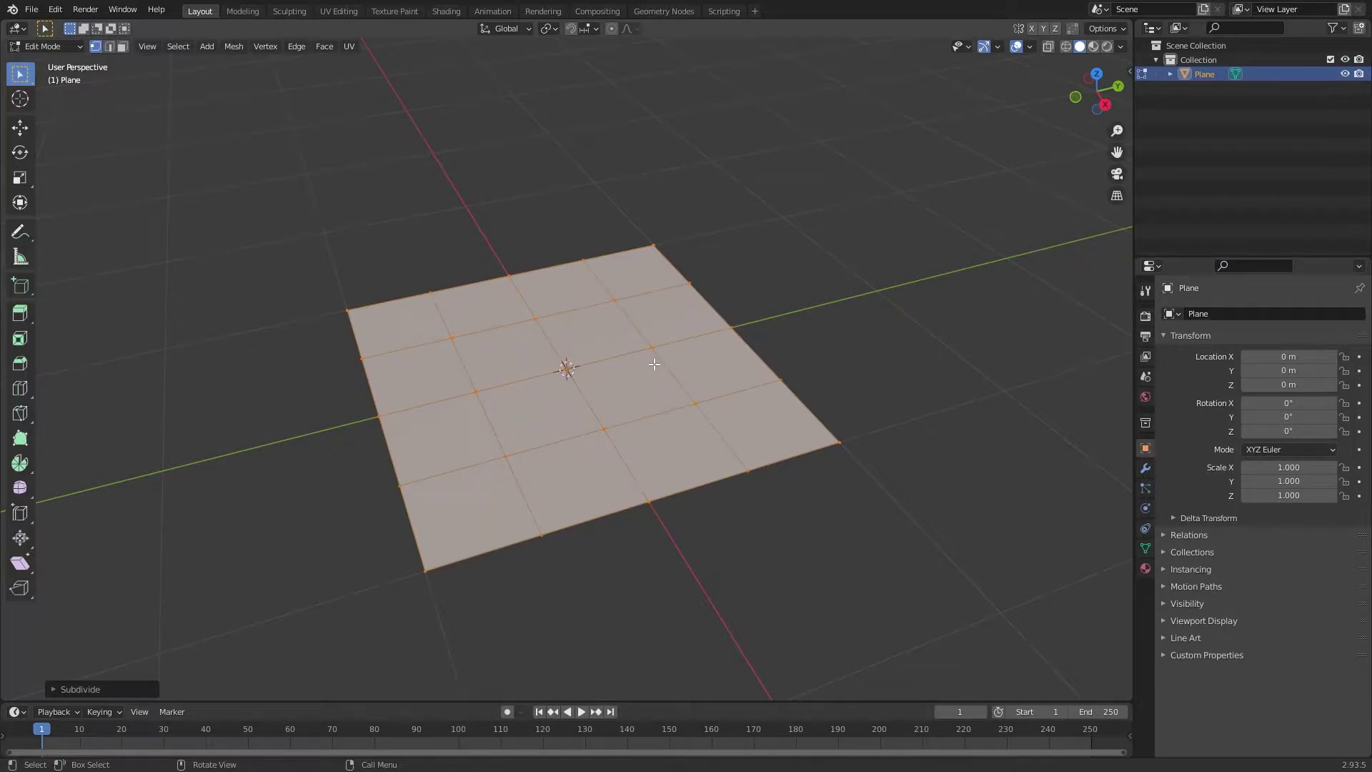
{"action": "key", "text": "shift+r"}
{"action": "key", "text": "shift+r"}
{"action": "key", "text": "shift+r"}
{"action": "key", "text": "shift+r"}
{"action": "middle_click_drag", "start_coordinate": [657, 366], "coordinate": [661, 370]}
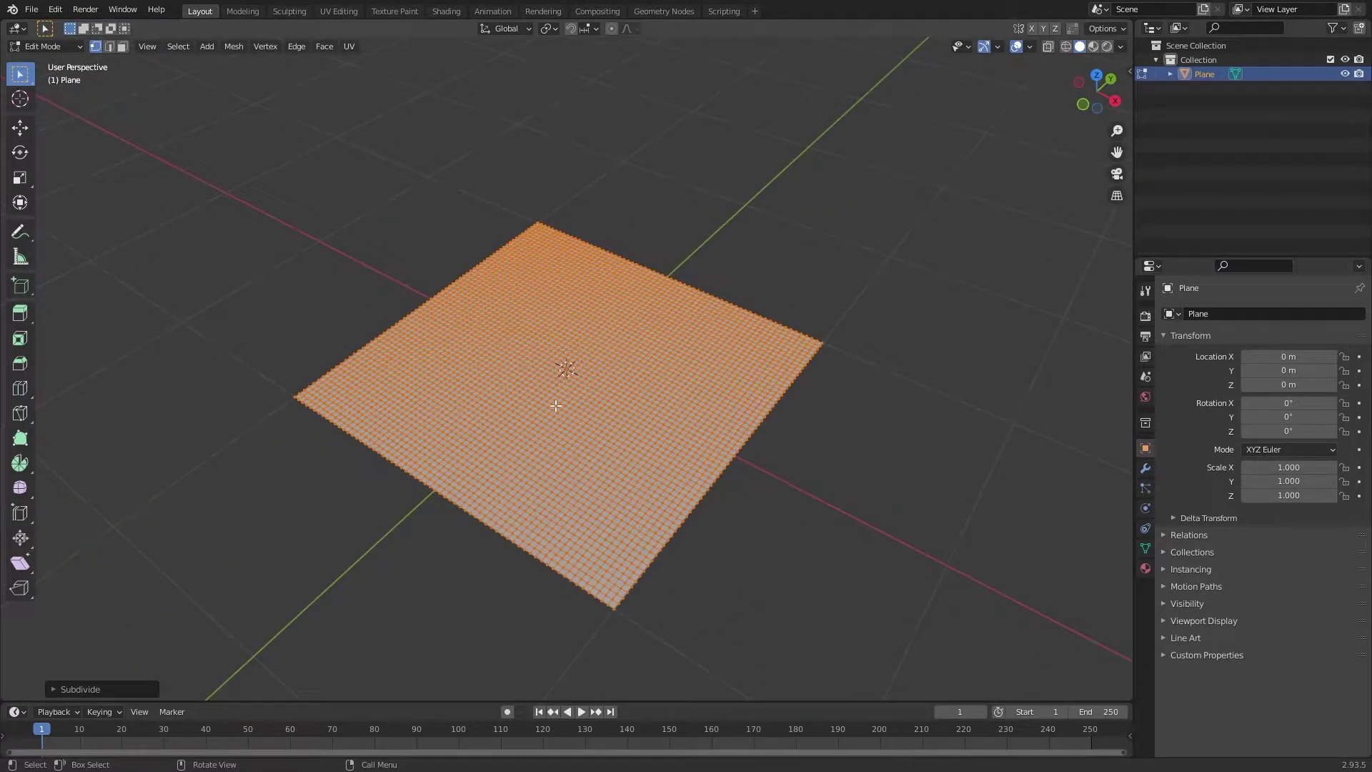
{"action": "scroll", "coordinate": [643, 422], "scroll_direction": "up", "scroll_amount": 3}
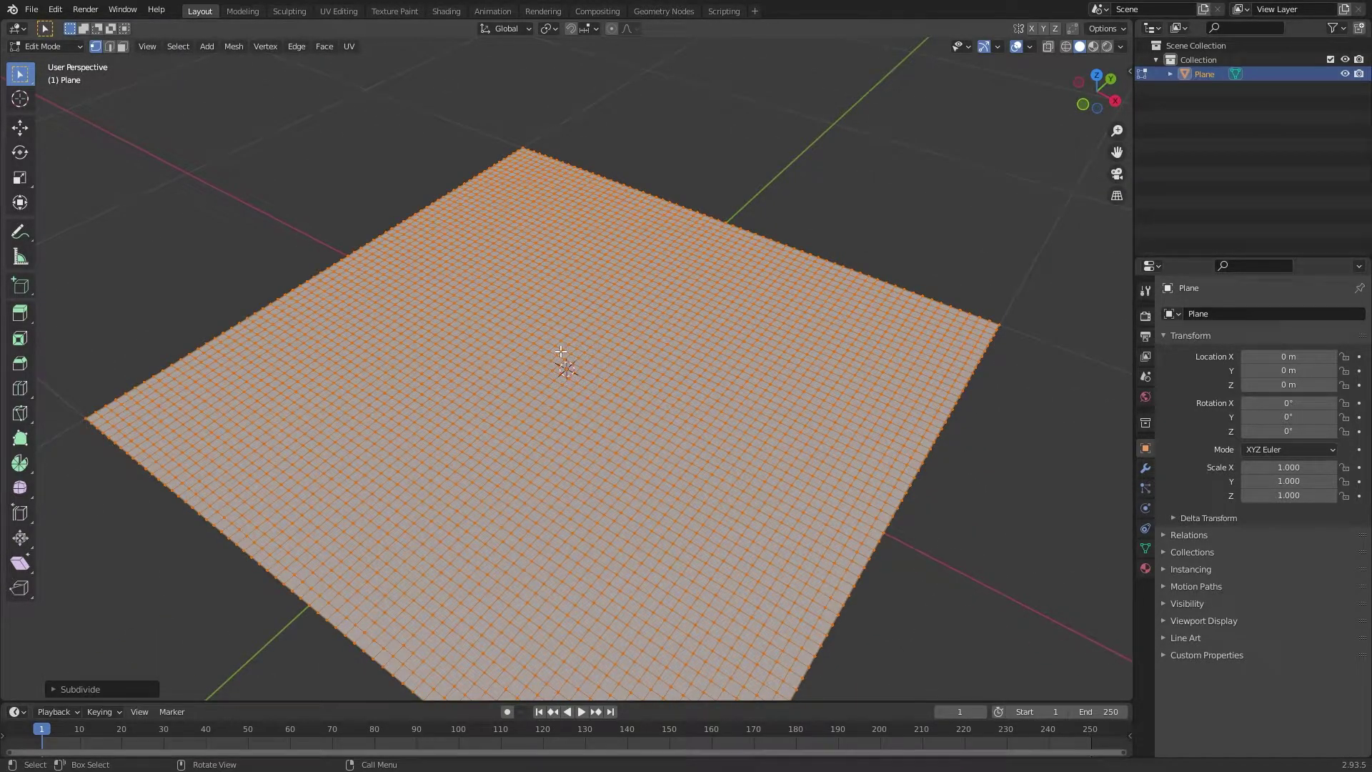
{"action": "left_click", "coordinate": [31, 9]}
{"action": "mouse_move", "coordinate": [65, 216]}
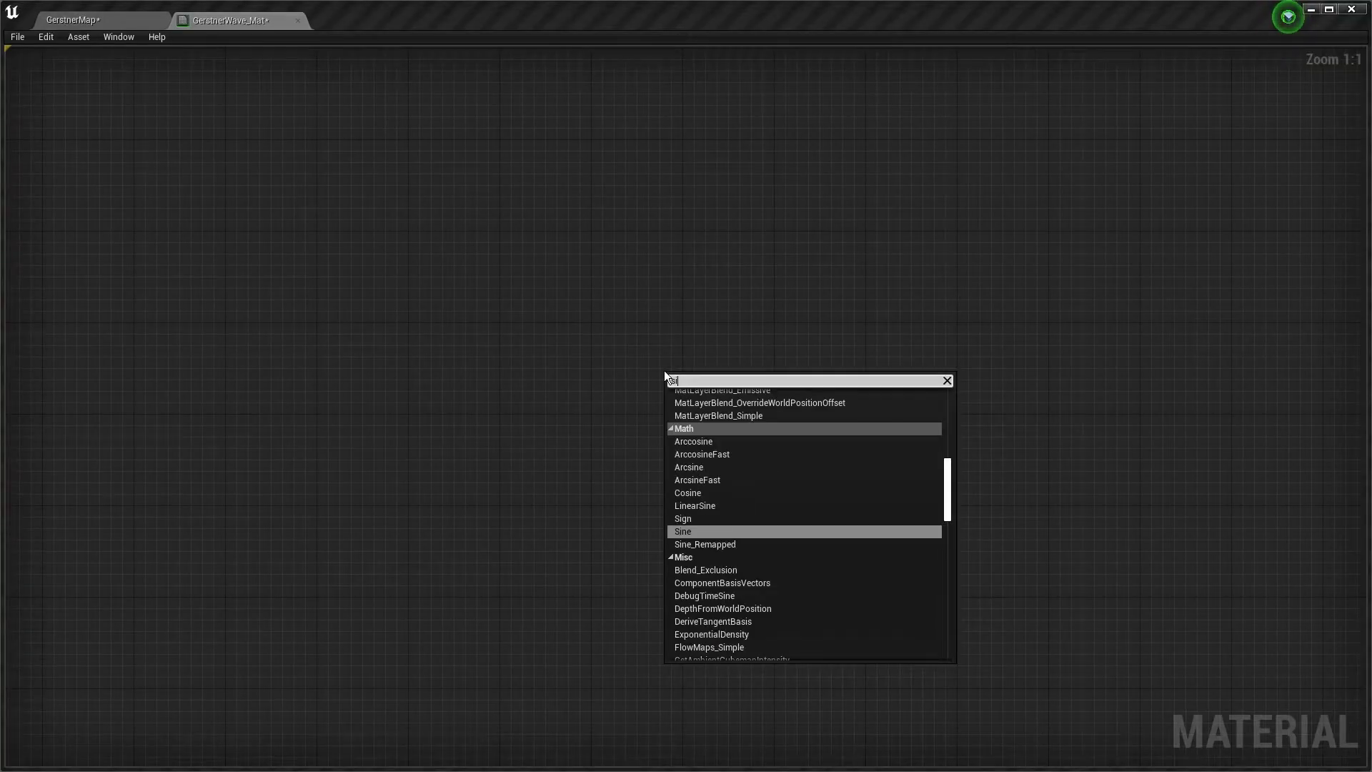
- Add a Sine node to the GerstnerWave_Mat graph
{"action": "left_click", "coordinate": [704, 510]}
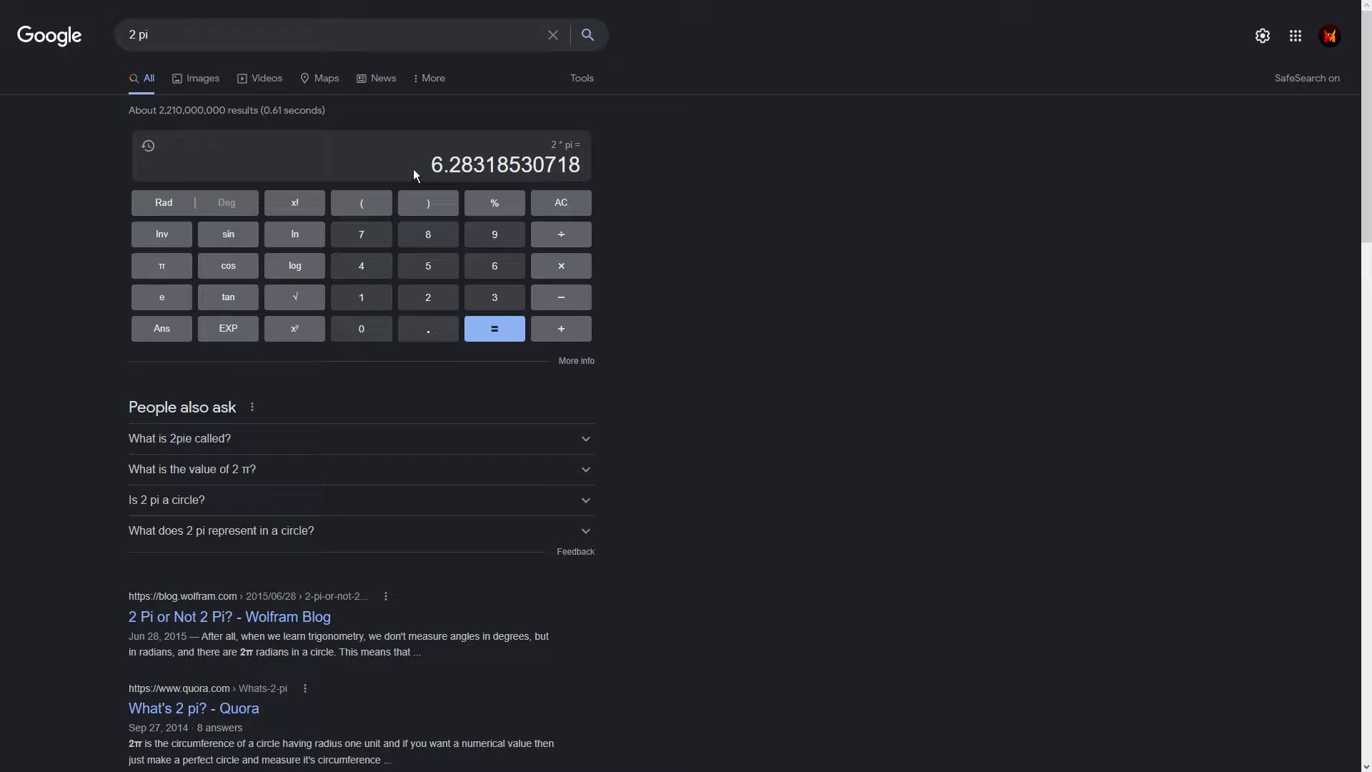
- Open the Google result for 'sine period' showing the sine curve's period is 2π
{"action": "left_click", "coordinate": [419, 166]}
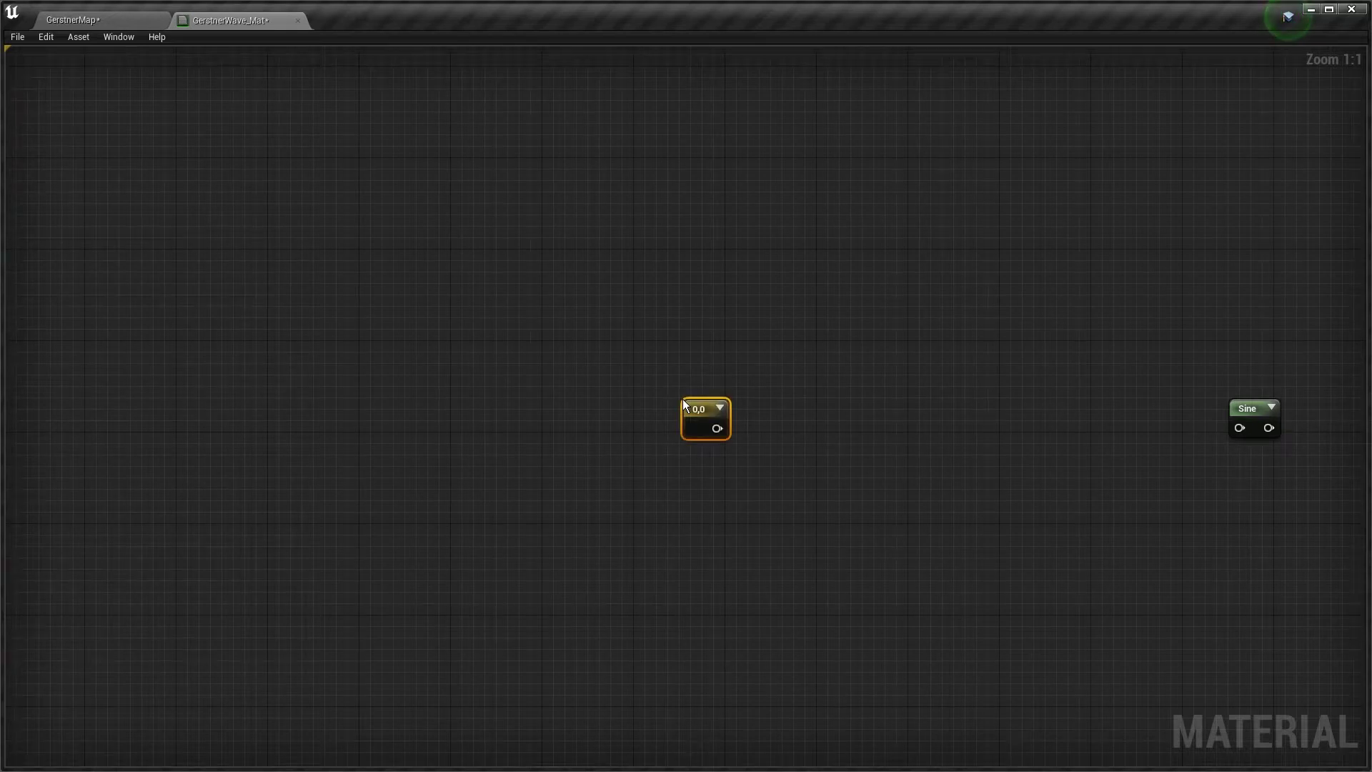
- Convert the 0,0 constant node into a vector parameter placed left of Sine
{"action": "left_click_drag", "start_coordinate": [683, 398], "coordinate": [657, 386]}
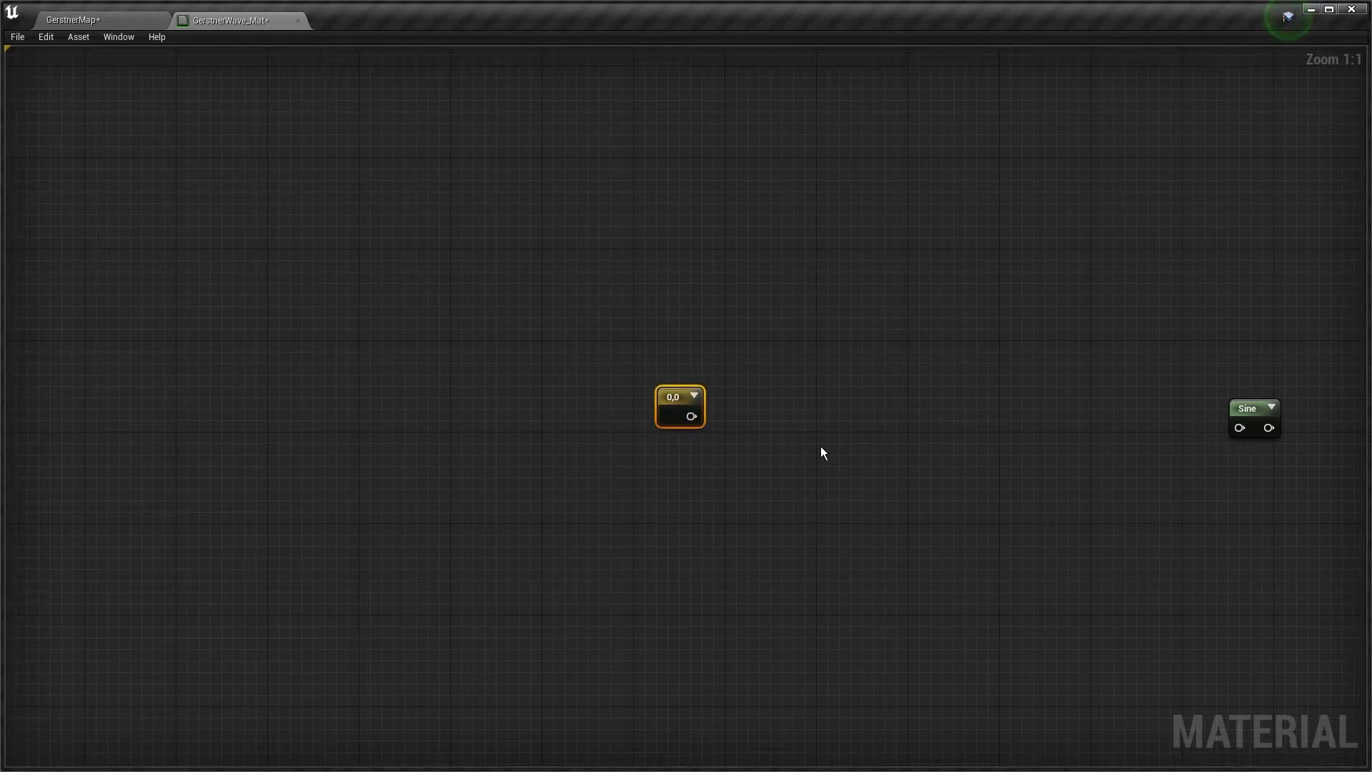
{"action": "right_click", "coordinate": [674, 399]}
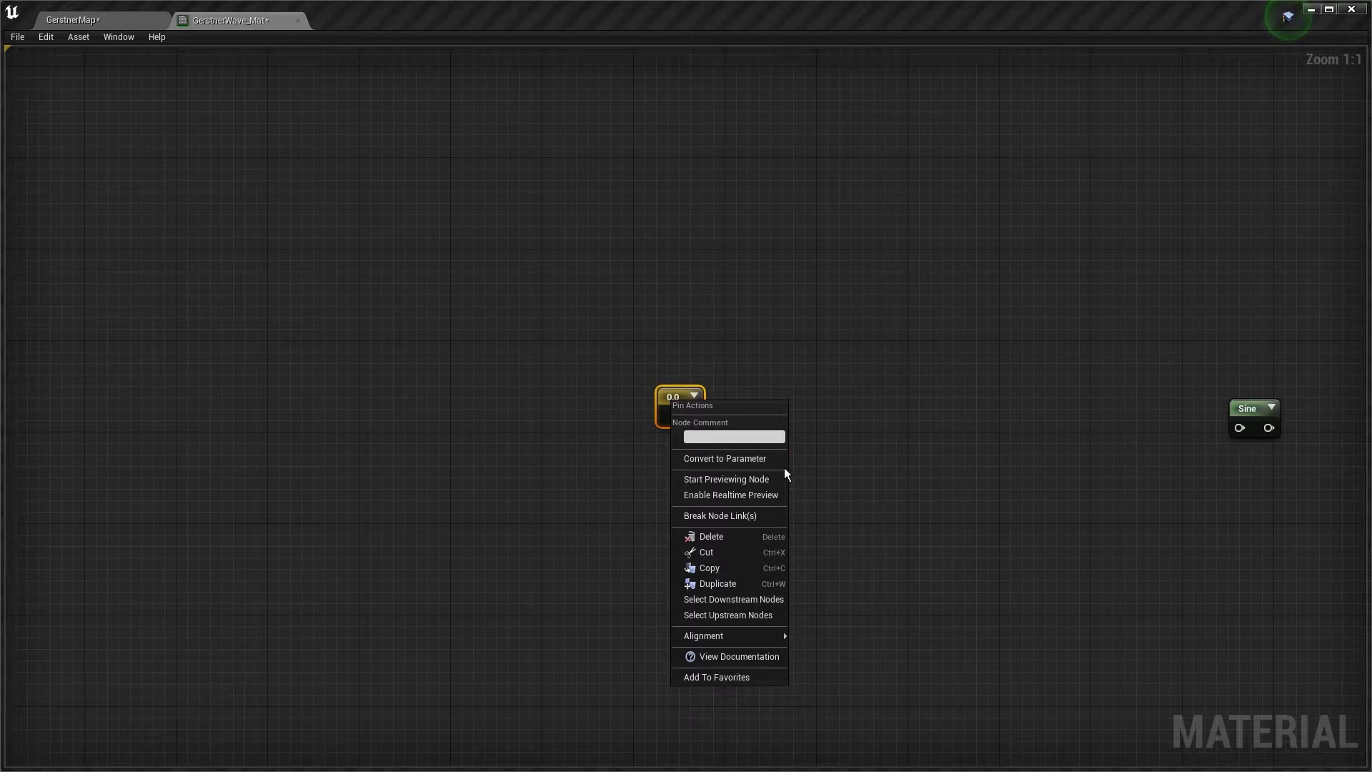
{"action": "left_click", "coordinate": [724, 458]}
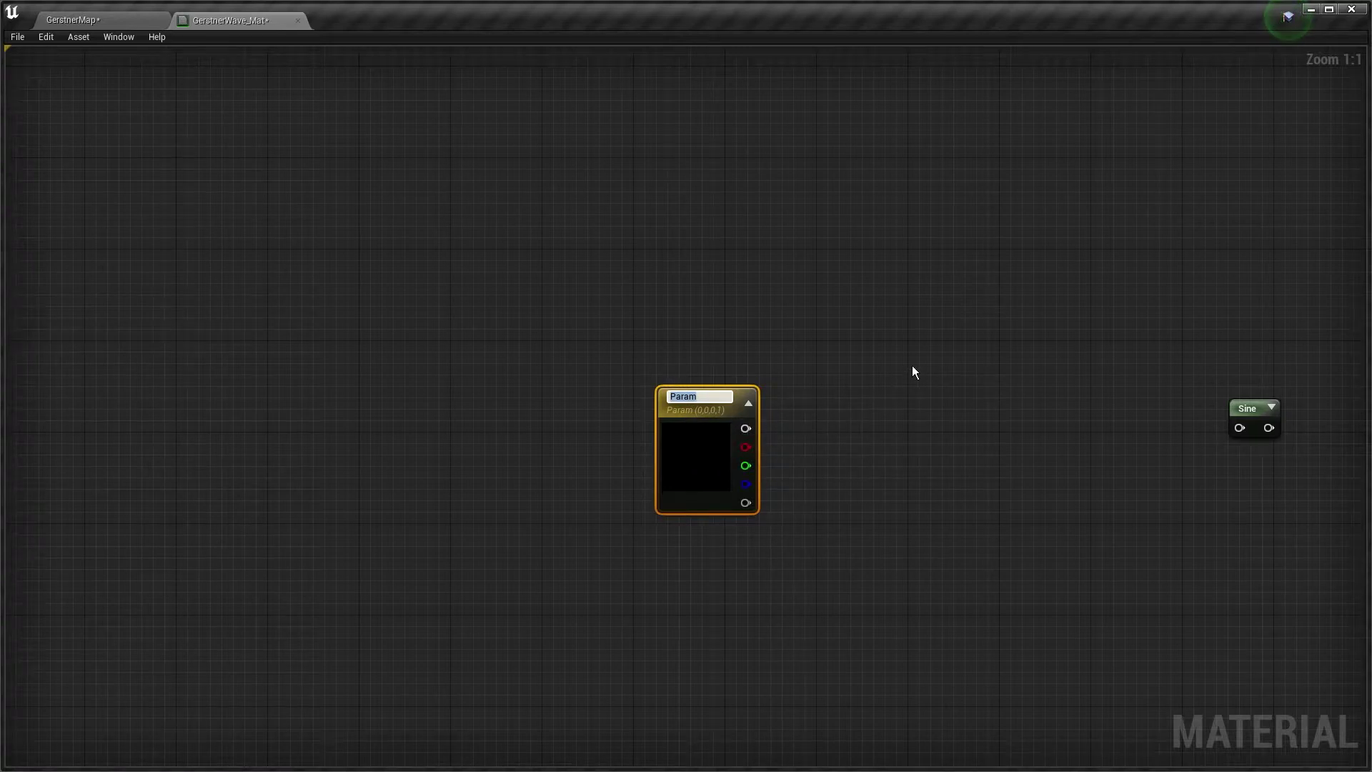
- Name the parameter Direction and feed it into a new Mask (R G) node
{"action": "type", "text": "Direction"}
{"action": "left_click_drag", "start_coordinate": [704, 409], "coordinate": [580, 378]}
{"action": "right_click", "coordinate": [674, 405]}
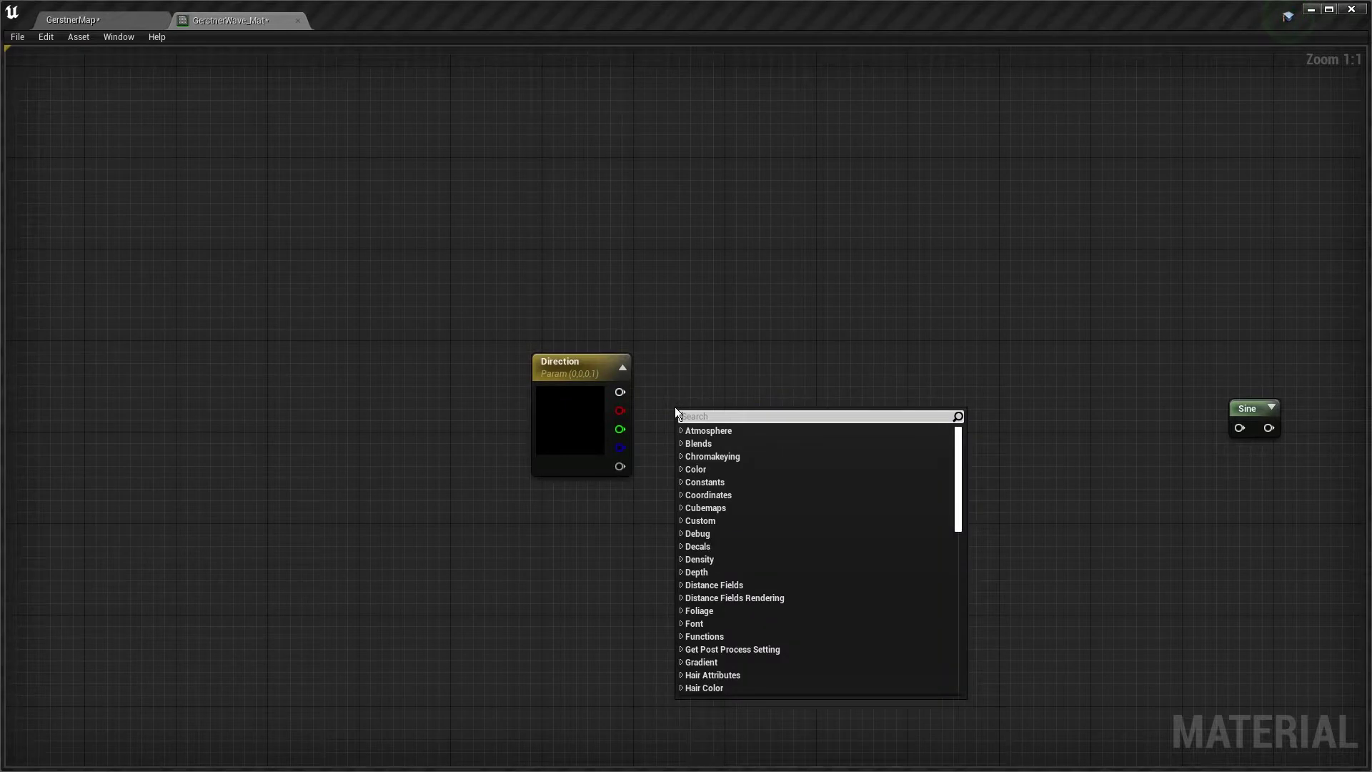
{"action": "type", "text": "component"}
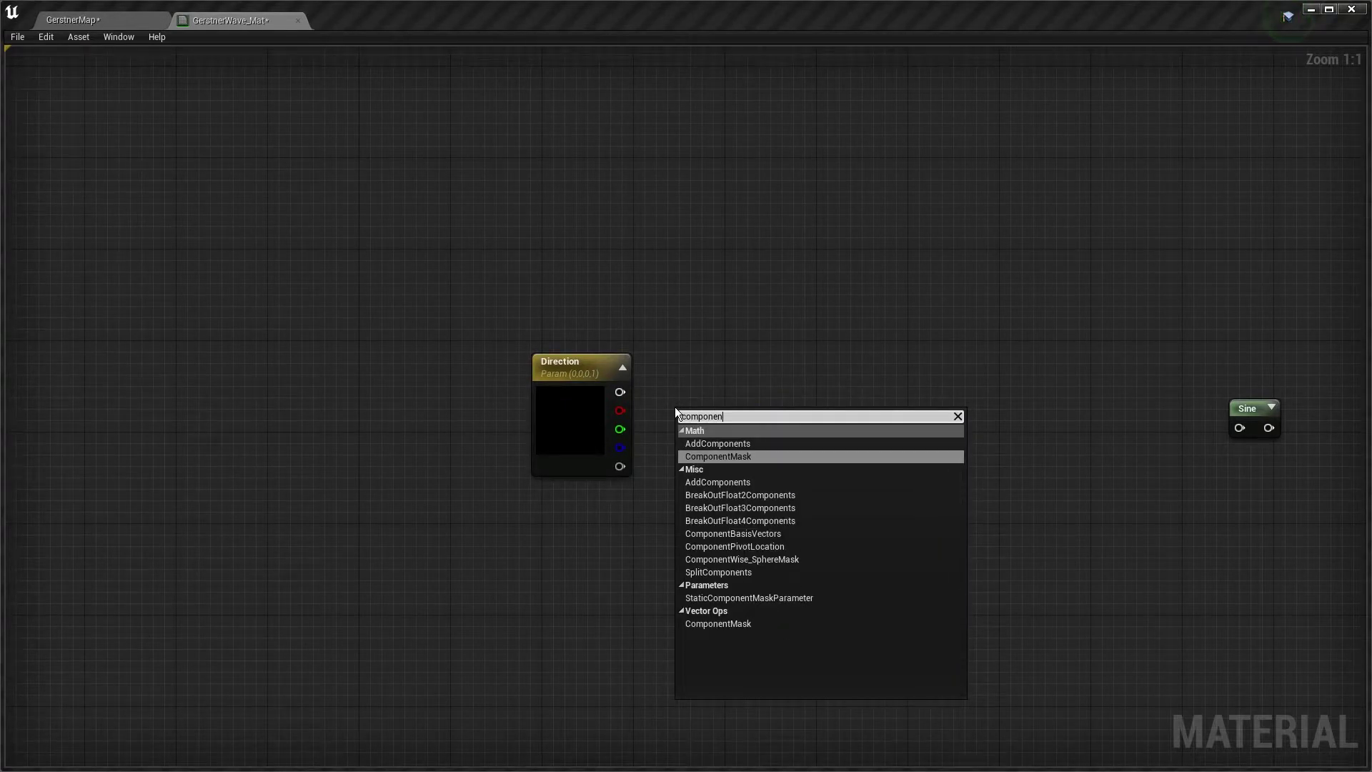
{"action": "left_click", "coordinate": [726, 455]}
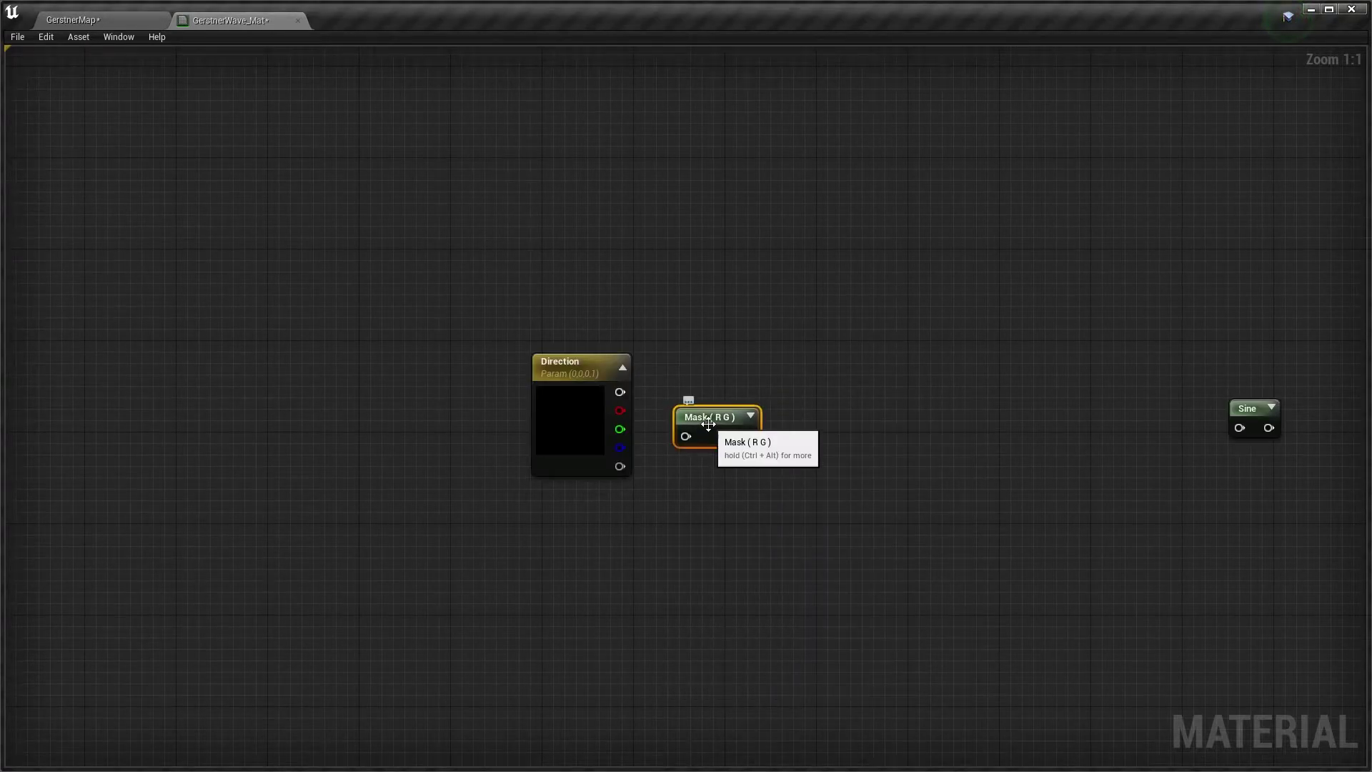
{"action": "left_click_drag", "start_coordinate": [705, 400], "coordinate": [685, 378]}
- Add a Normalize node and connect the Mask (R G) output to its VectorInput
{"action": "left_click", "coordinate": [1069, 641]}
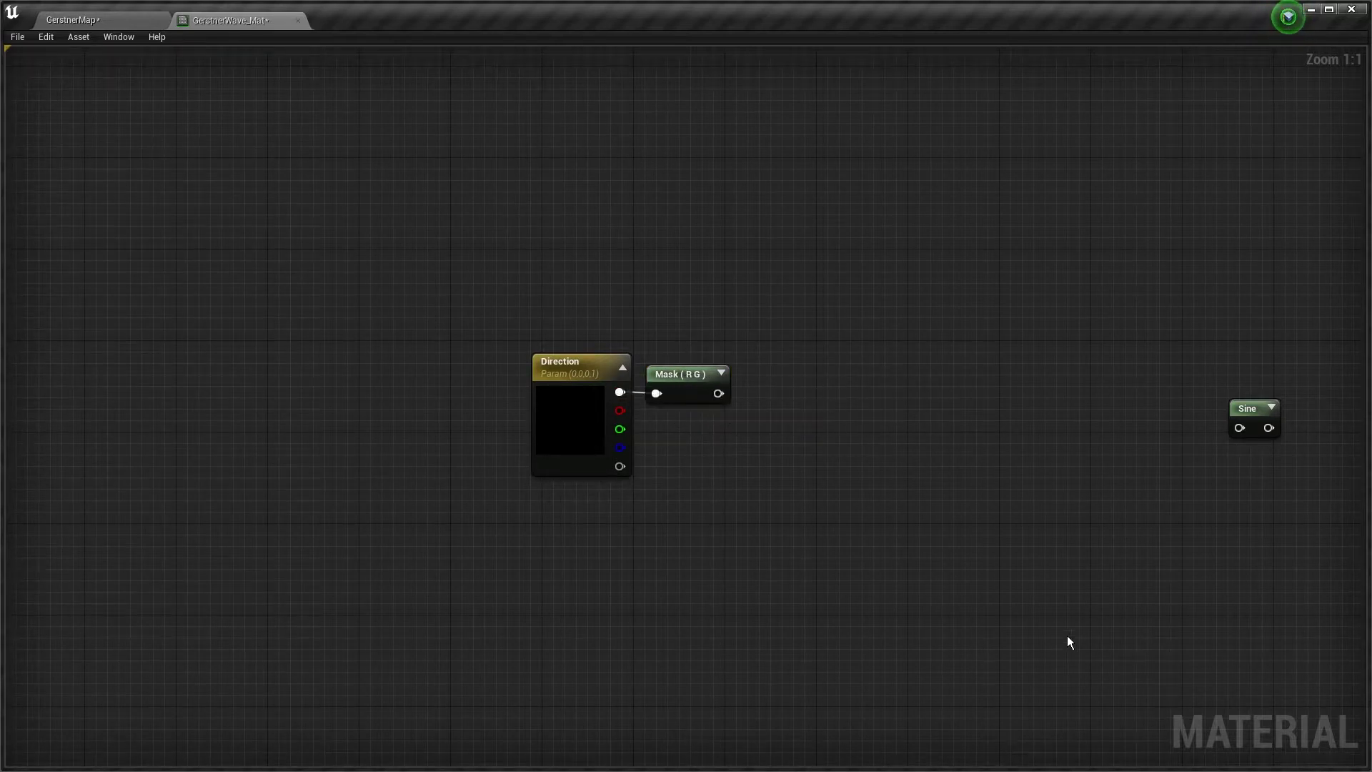
{"action": "right_click", "coordinate": [800, 391]}
{"action": "type", "text": "normal"}
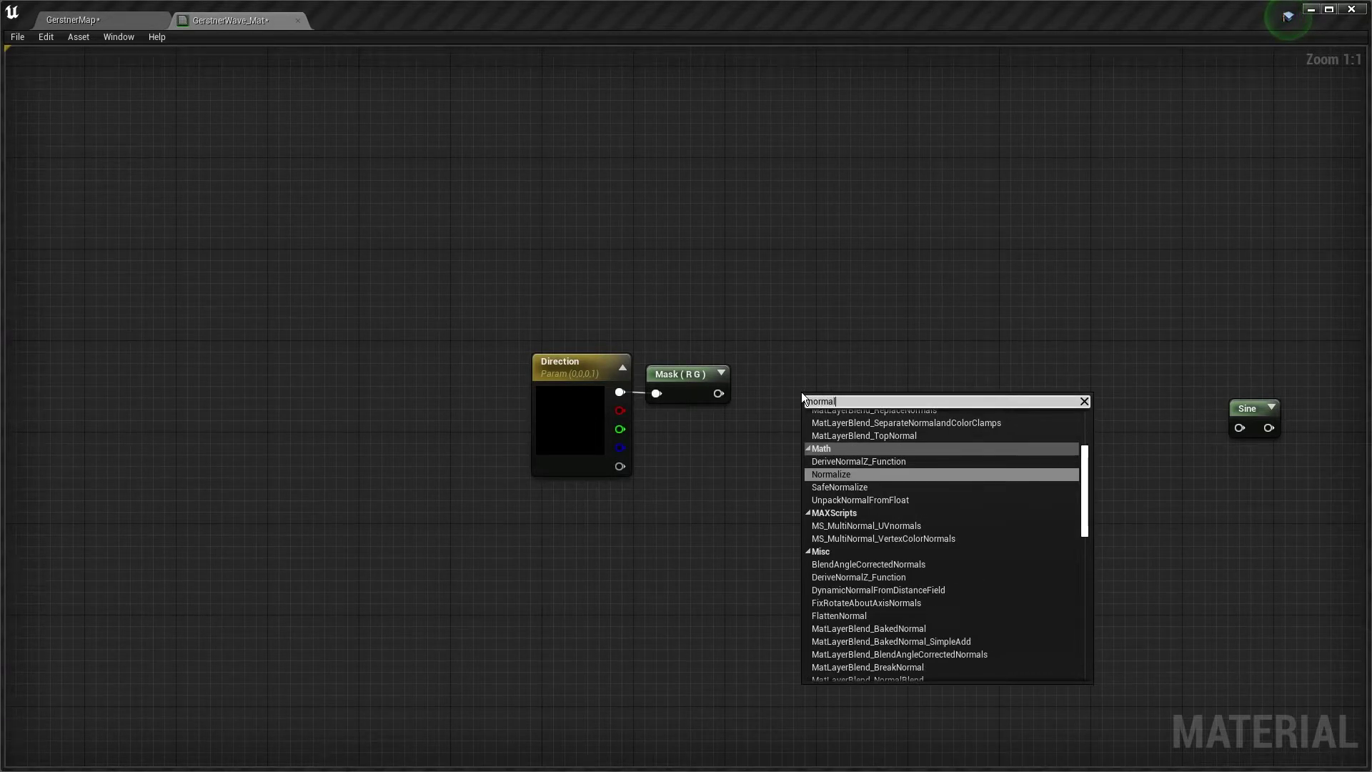
{"action": "left_click", "coordinate": [841, 474]}
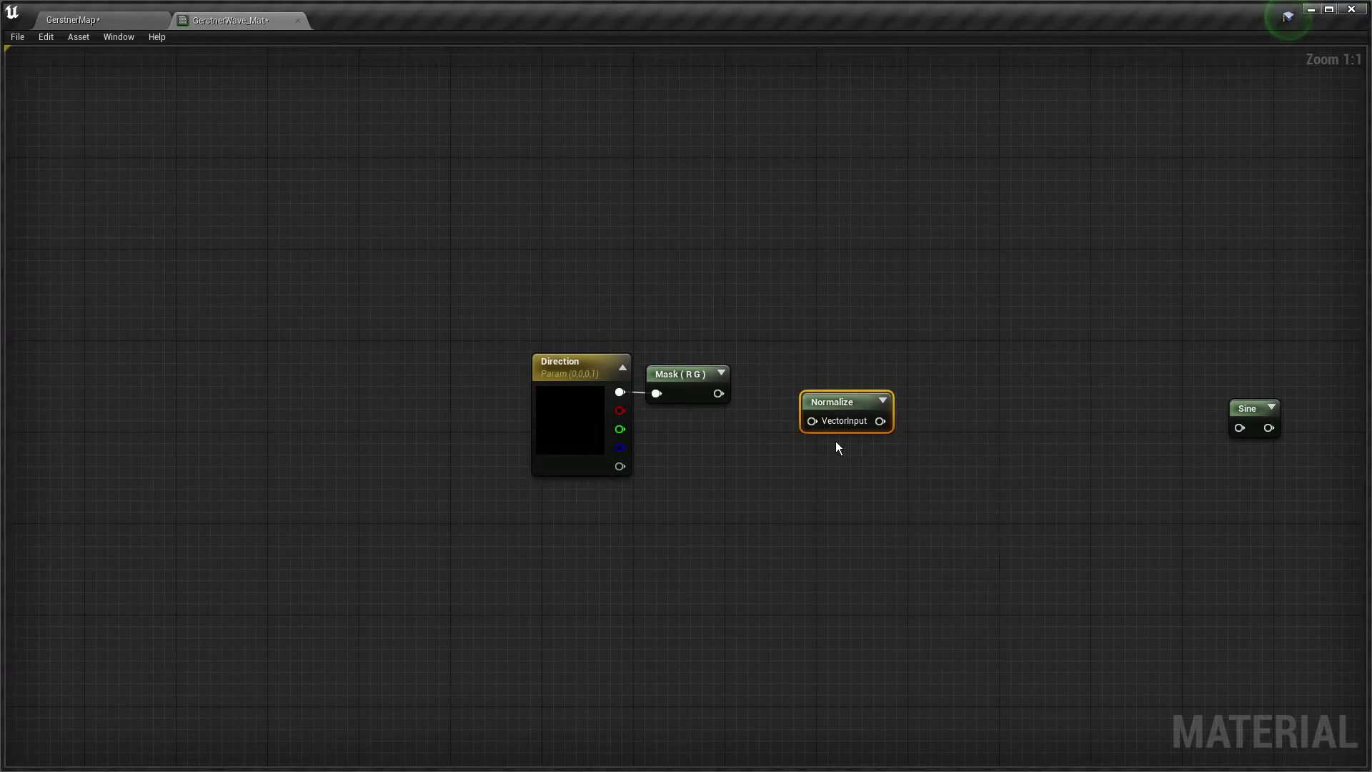
{"action": "left_click_drag", "start_coordinate": [834, 406], "coordinate": [761, 392]}
{"action": "right_click_drag", "start_coordinate": [772, 428], "coordinate": [738, 452]}
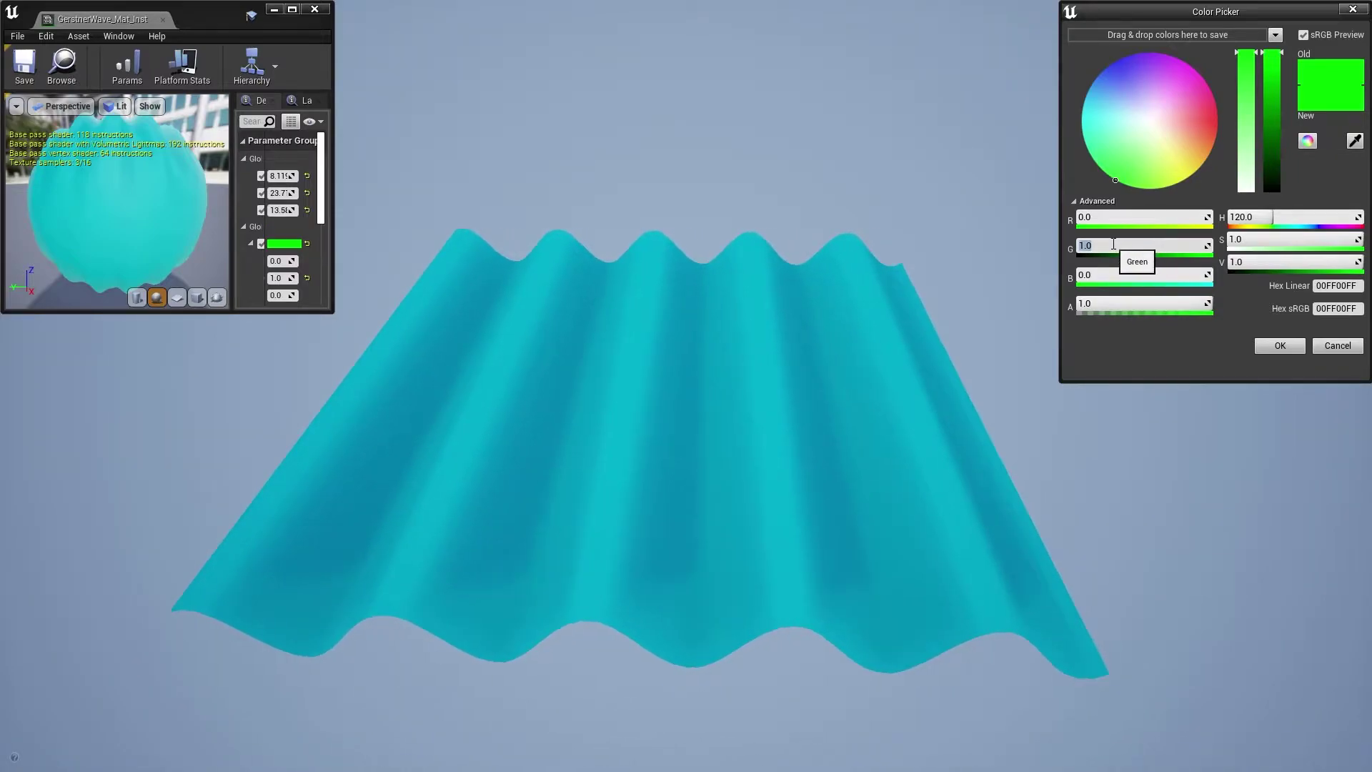
{"action": "left_click", "coordinate": [1117, 245]}
{"action": "type", "text": "2"}
{"action": "key", "text": "Return"}
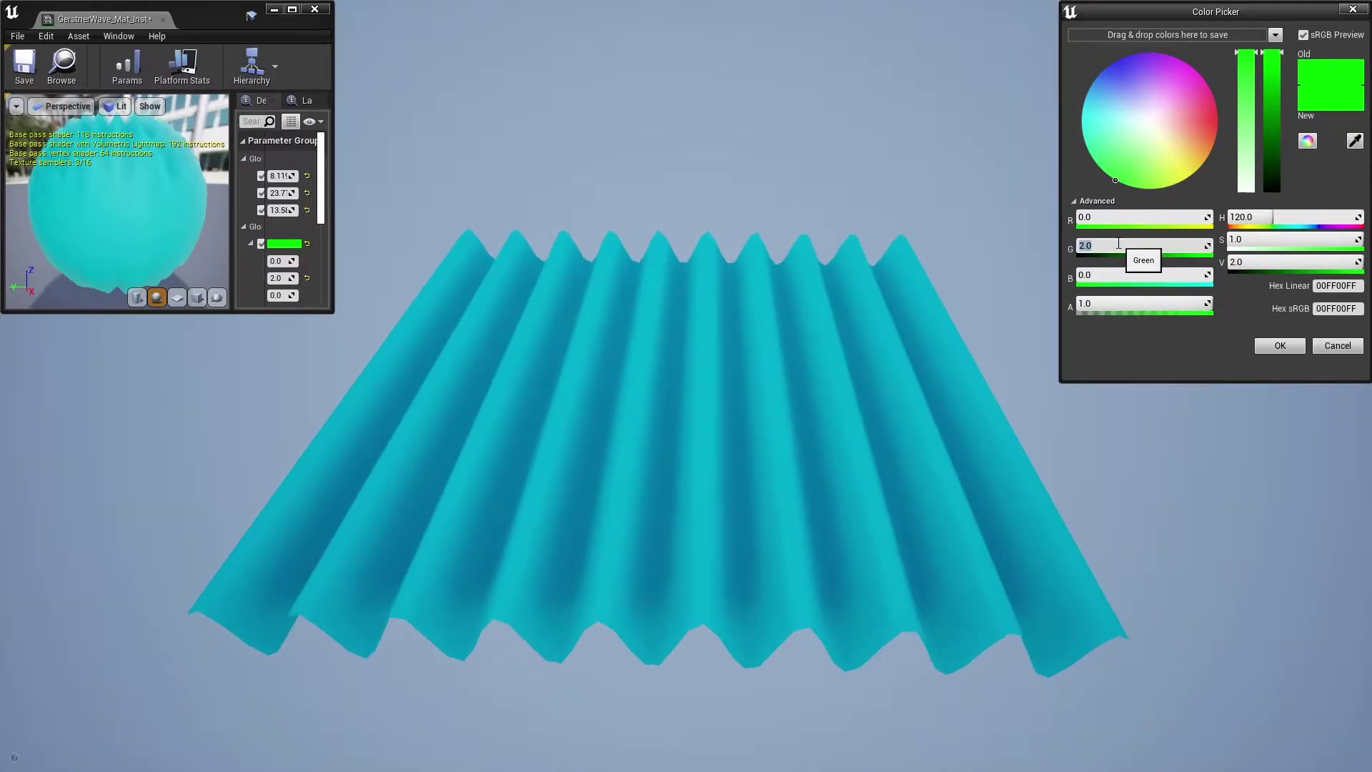
{"action": "type", "text": "3"}
{"action": "key", "text": "Return"}
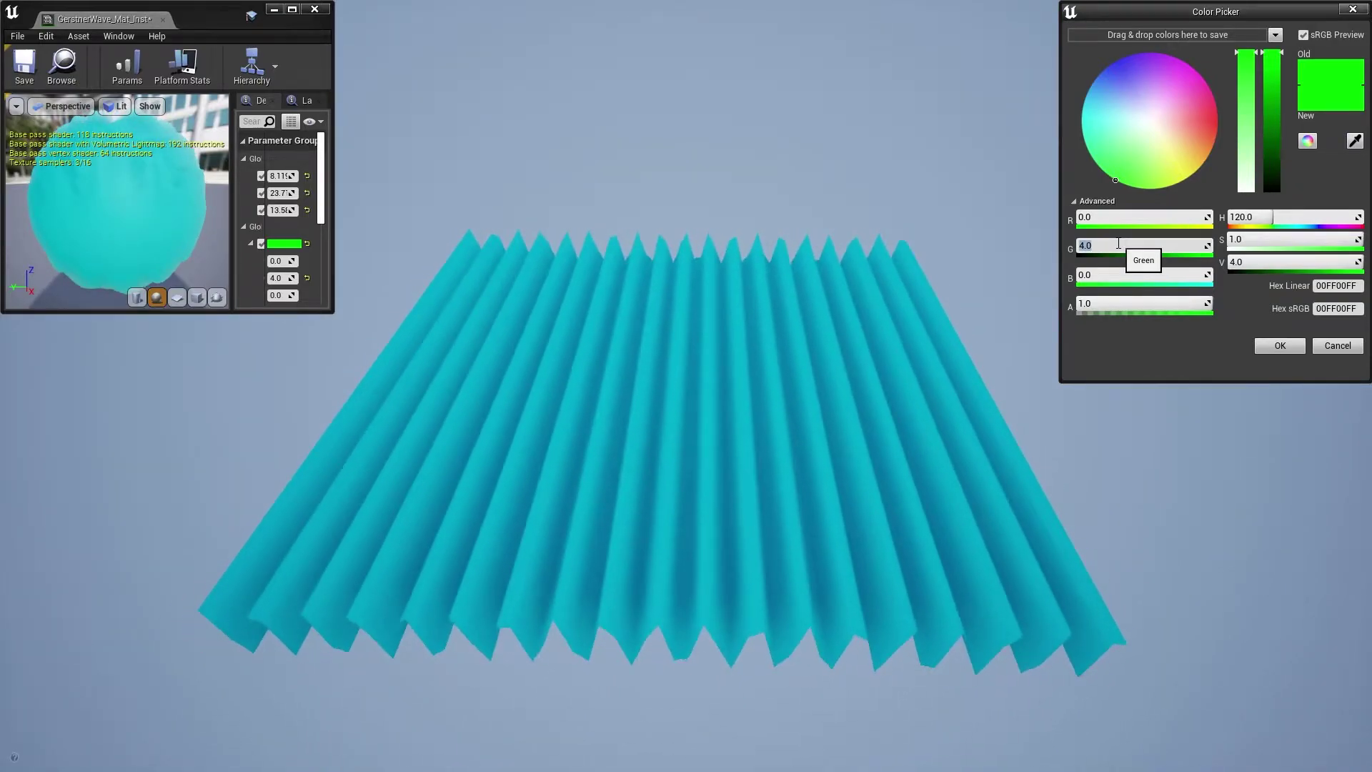
{"action": "type", "text": "1"}
{"action": "key", "text": "Return"}
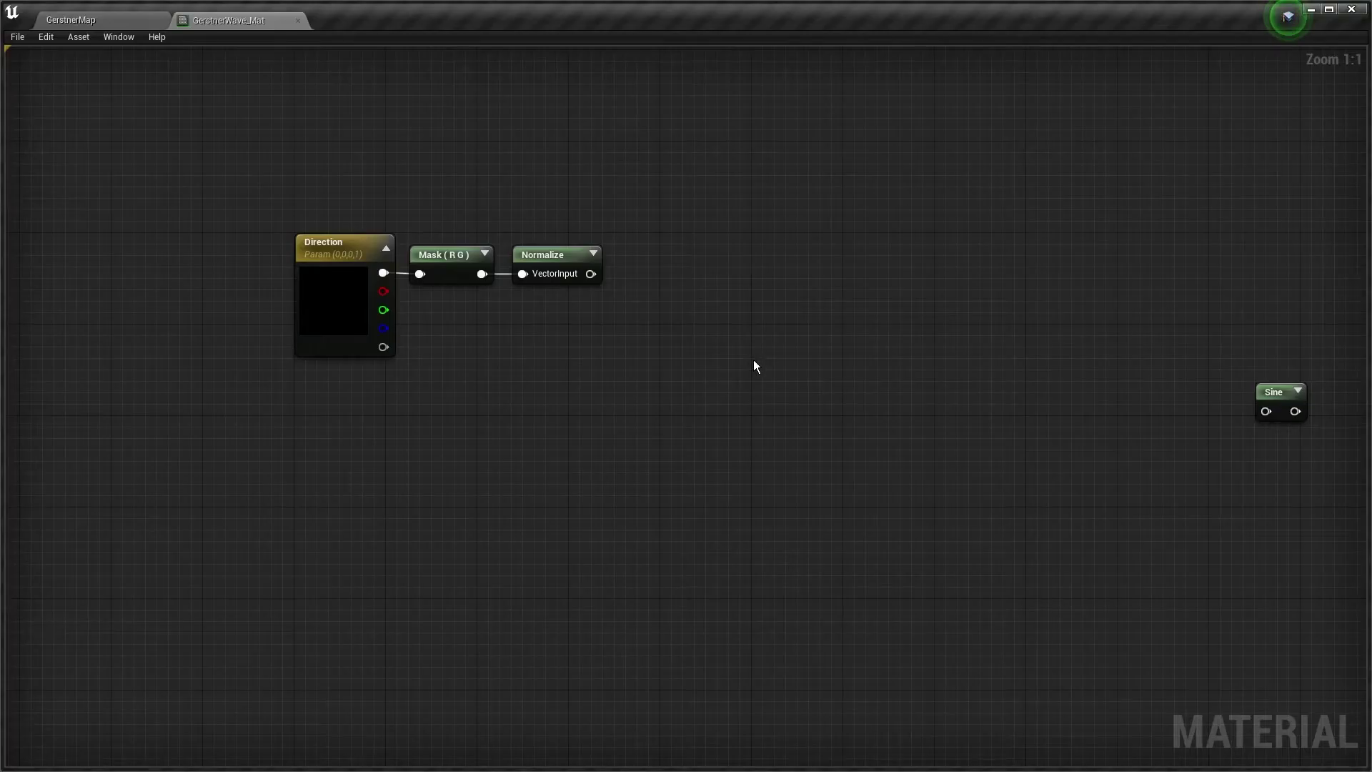
- Add an Absolute World Position node feeding a new Mask (R G) node
{"action": "right_click", "coordinate": [755, 366]}
{"action": "type", "text": "world"}
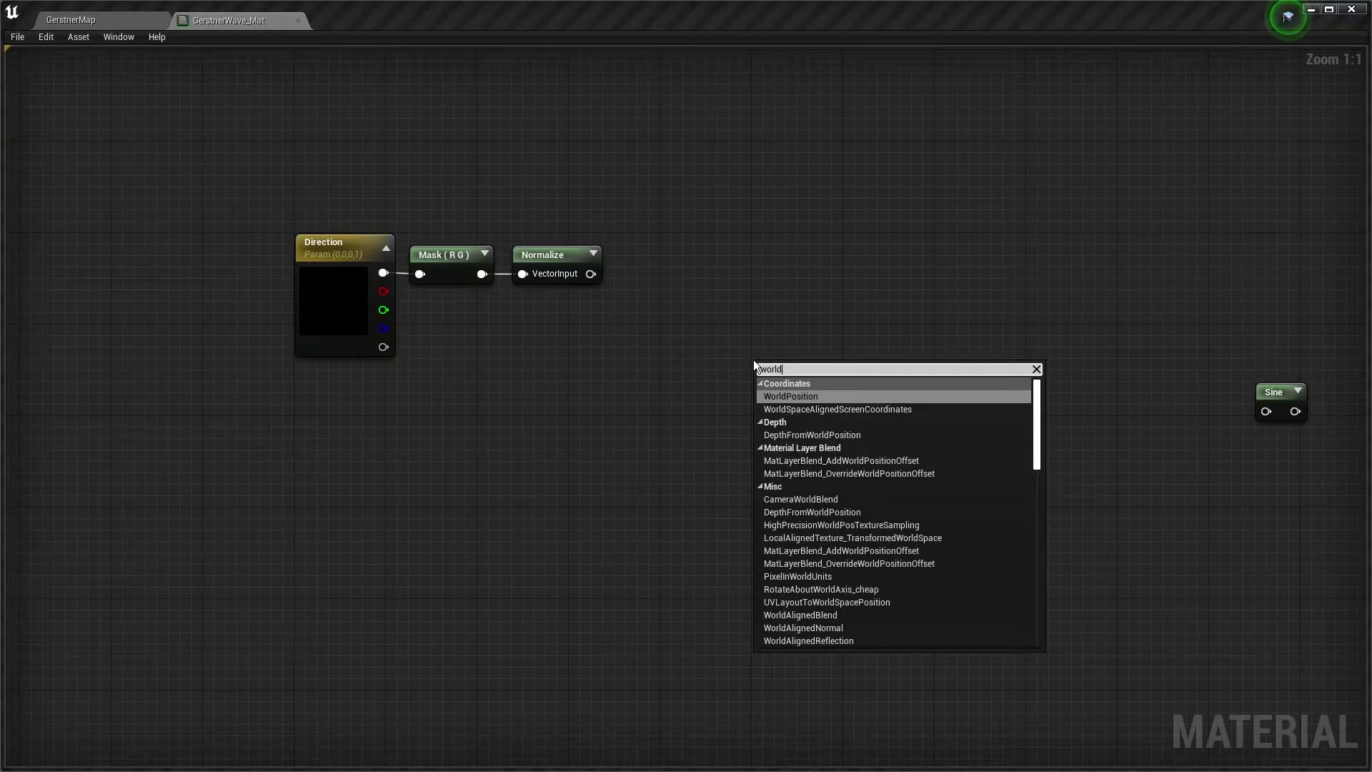
{"action": "left_click", "coordinate": [798, 396]}
{"action": "left_click_drag", "start_coordinate": [798, 396], "coordinate": [649, 421]}
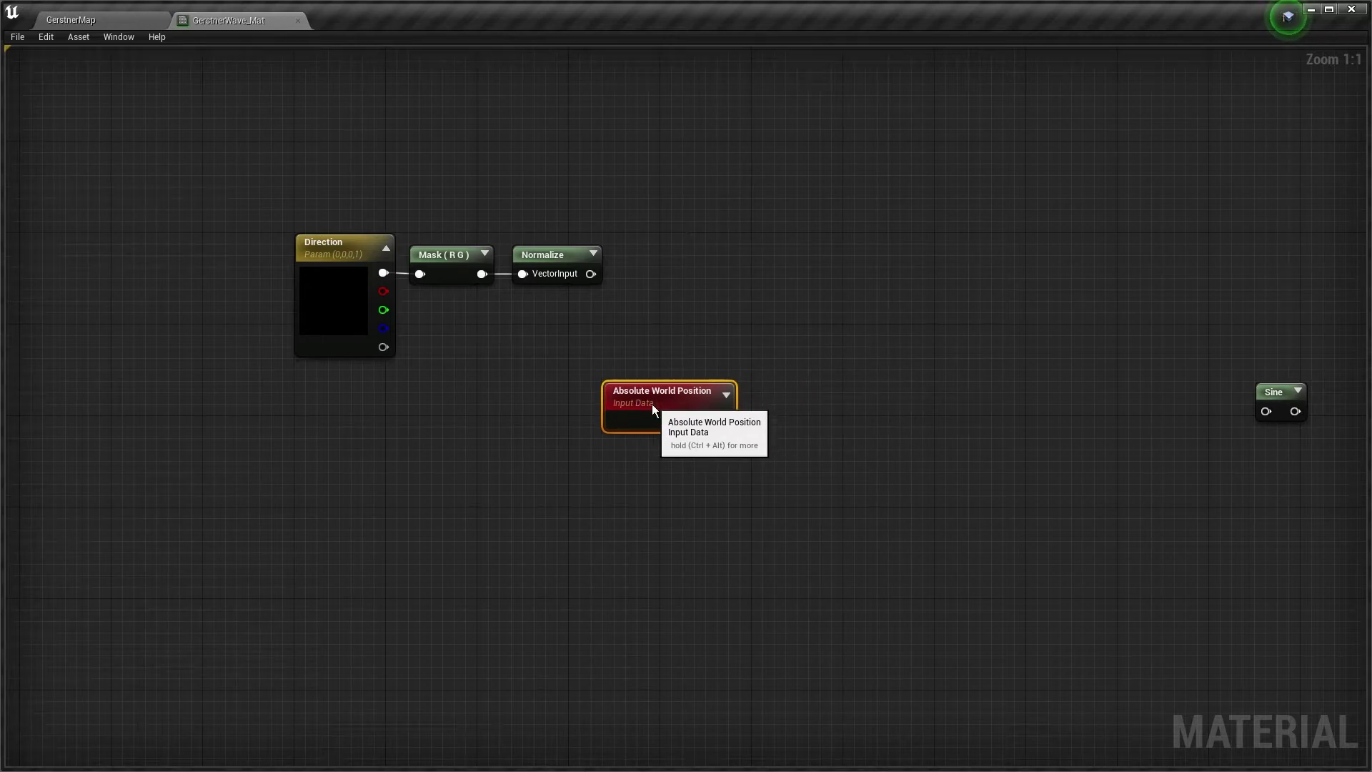
{"action": "right_click", "coordinate": [826, 408]}
{"action": "type", "text": "compo"}
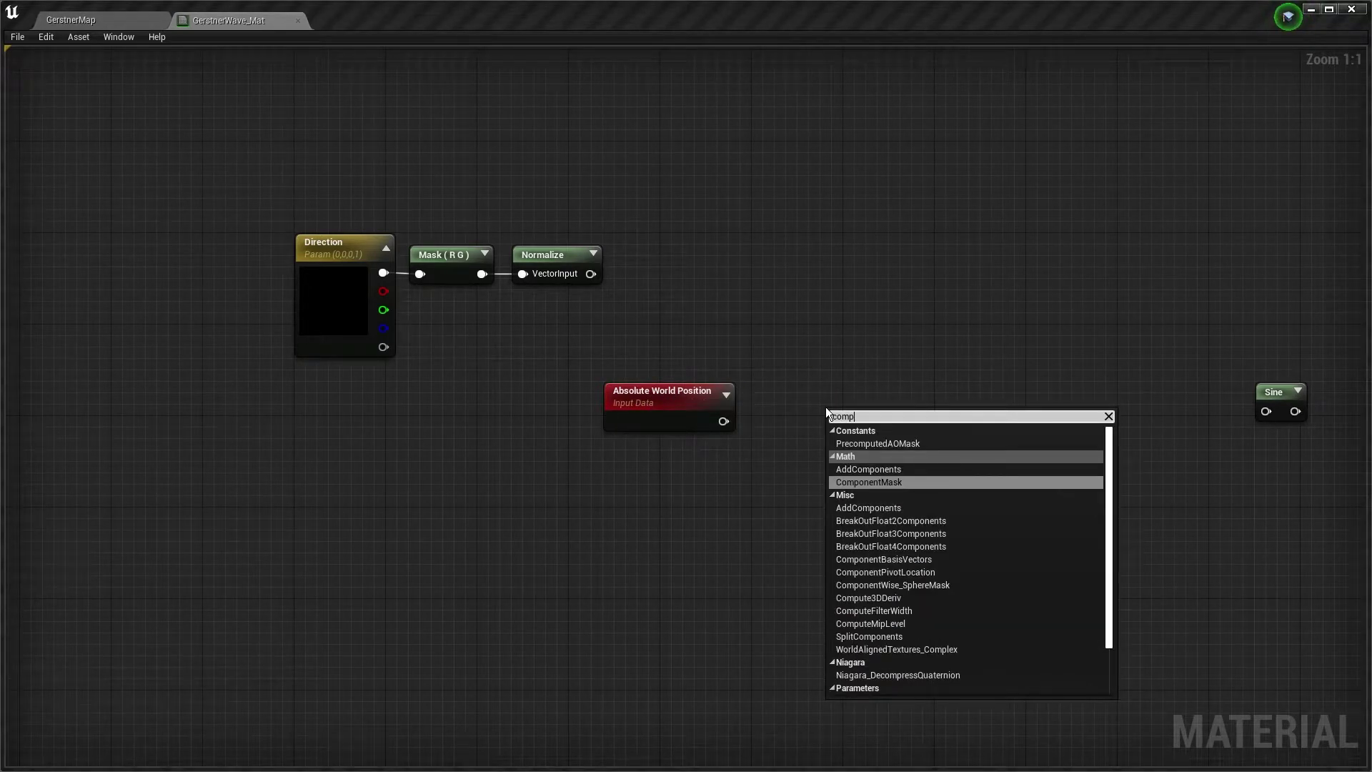
{"action": "left_click", "coordinate": [868, 456]}
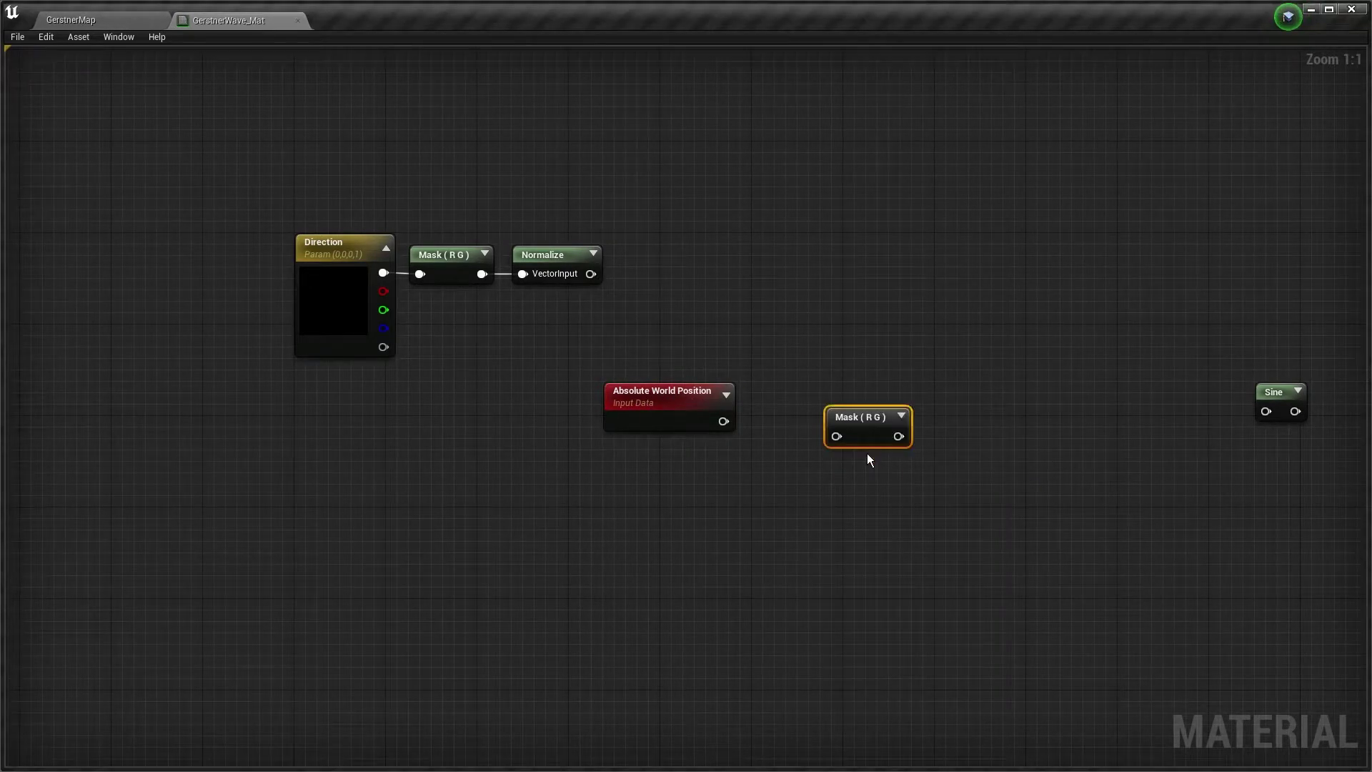
{"action": "left_click_drag", "start_coordinate": [867, 453], "coordinate": [496, 436]}
- Add a Dot node with normalized Direction as A and masked position as B
{"action": "right_click", "coordinate": [748, 366]}
{"action": "type", "text": "dot"}
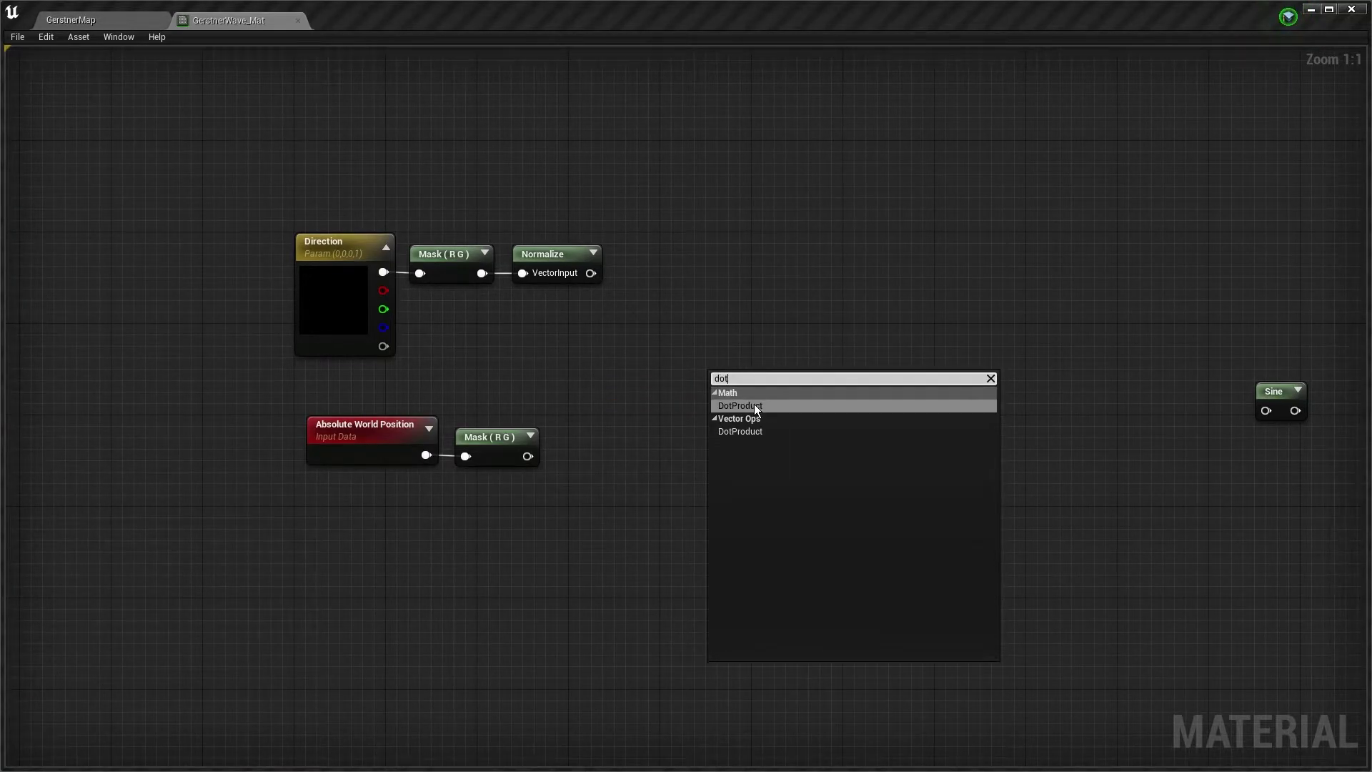
{"action": "left_click", "coordinate": [753, 405]}
{"action": "left_click_drag", "start_coordinate": [733, 376], "coordinate": [684, 340]}
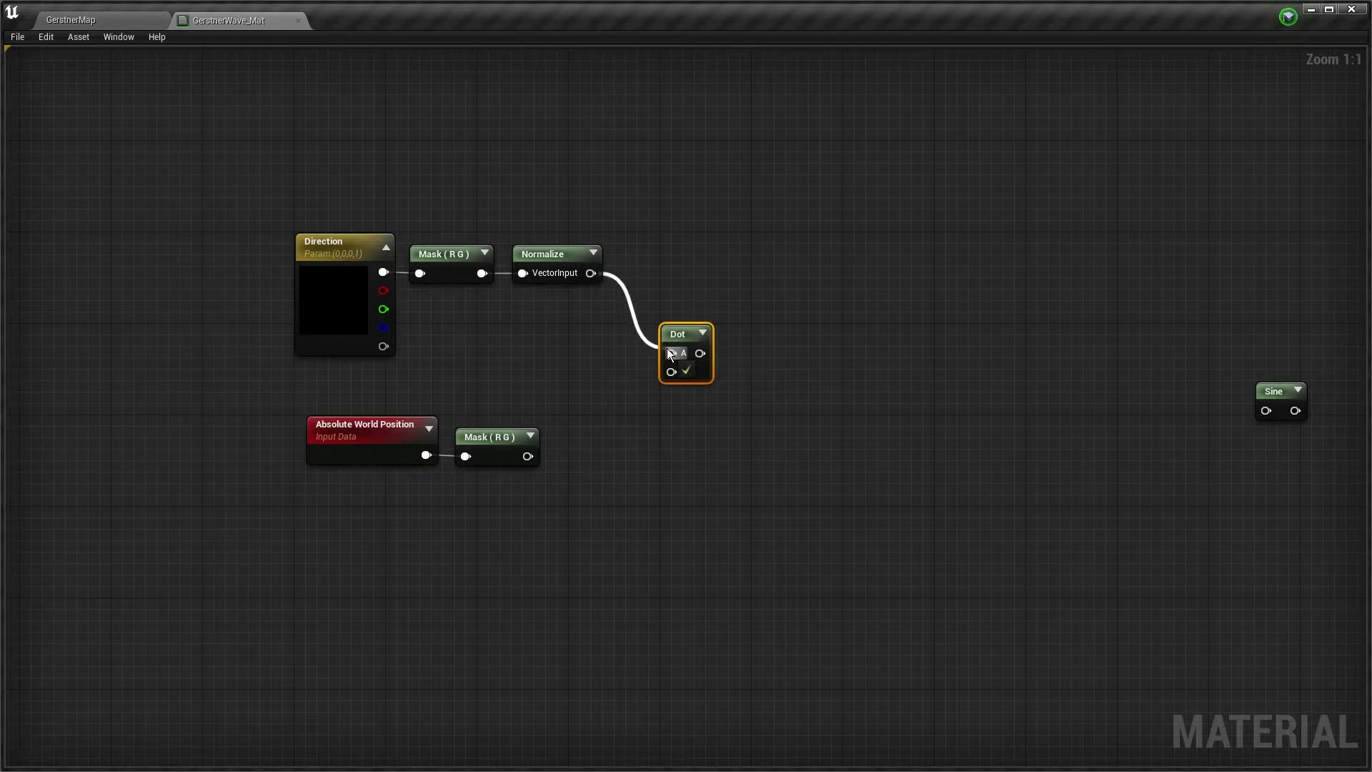
{"action": "left_click_drag", "start_coordinate": [528, 456], "coordinate": [652, 387]}
{"action": "left_click", "coordinate": [380, 450]}
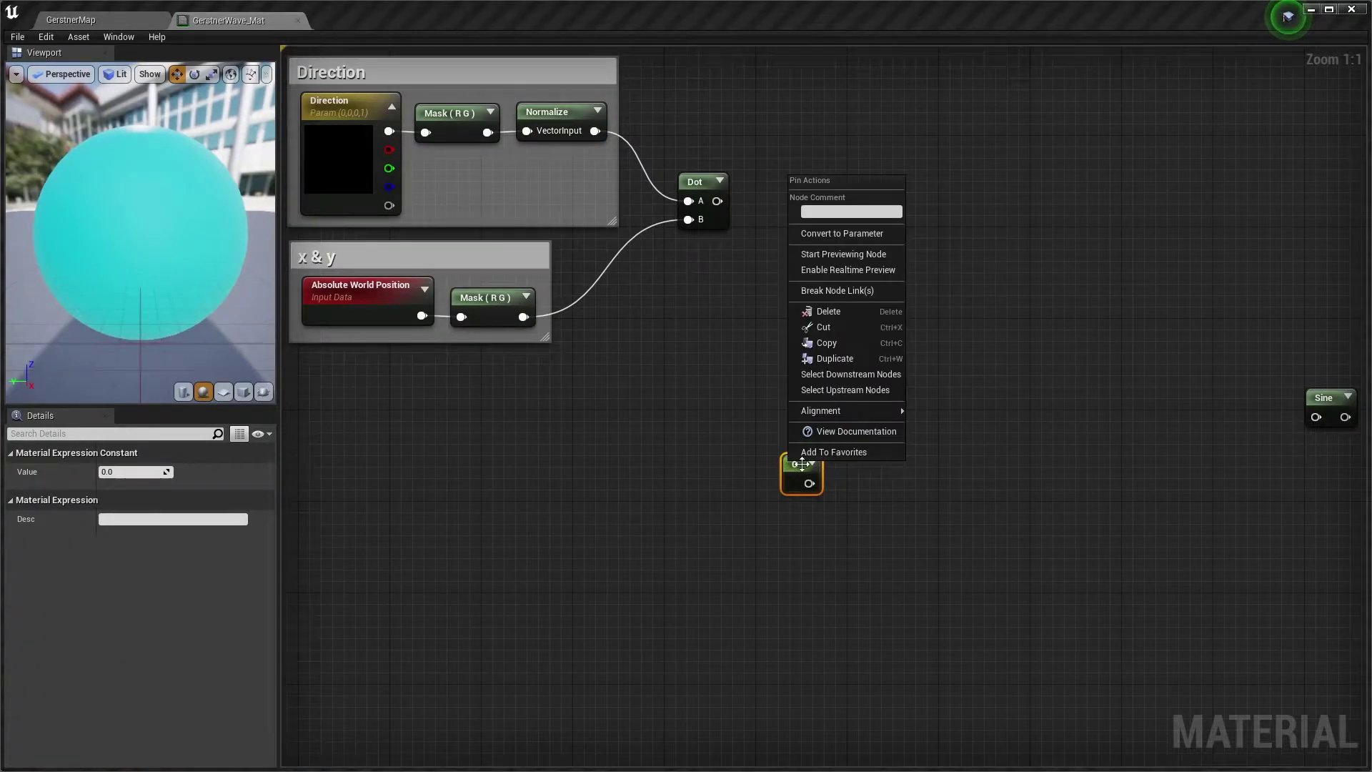
- Create a WaveLenght parameter and a Divide node computing 2 / WaveLenght
{"action": "left_click", "coordinate": [838, 230]}
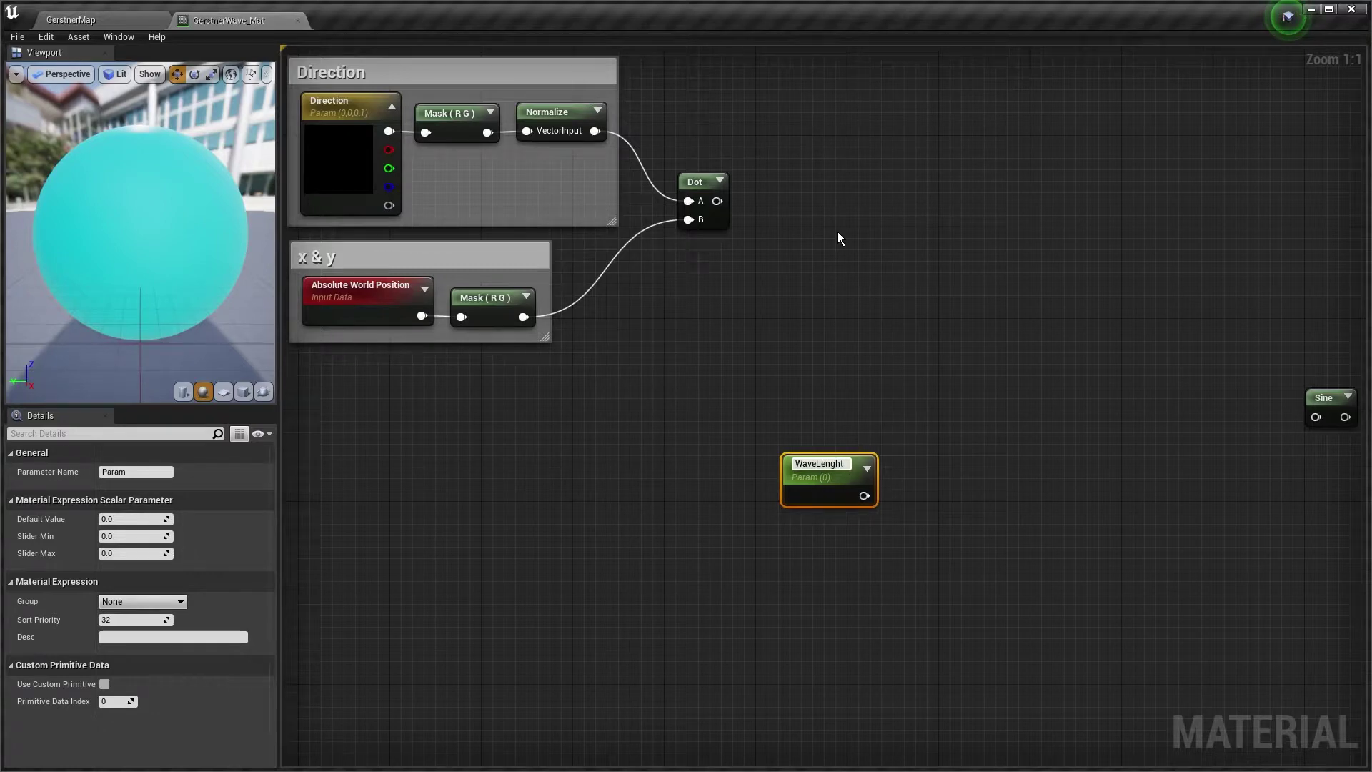
{"action": "key", "text": "Return"}
{"action": "left_click_drag", "start_coordinate": [814, 468], "coordinate": [780, 493]}
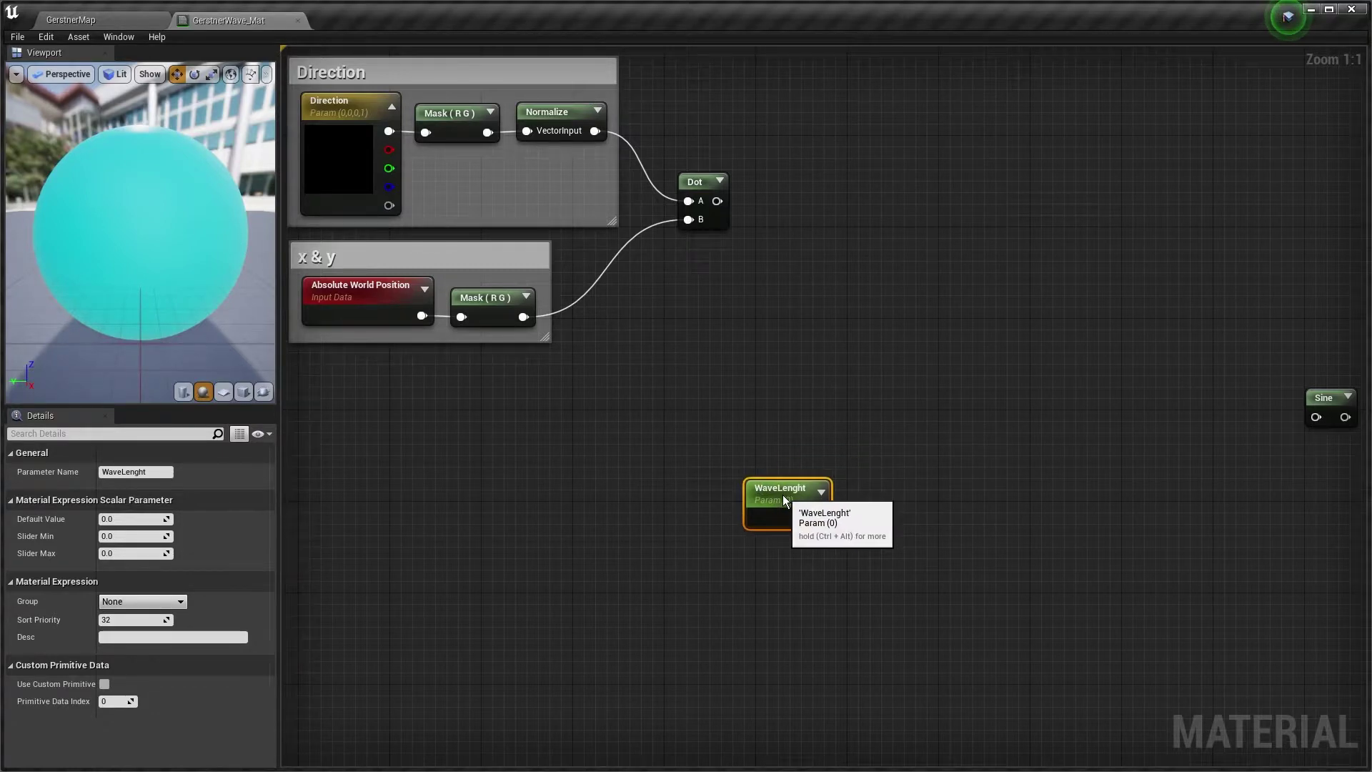
{"action": "right_click", "coordinate": [881, 435]}
{"action": "type", "text": "divide"}
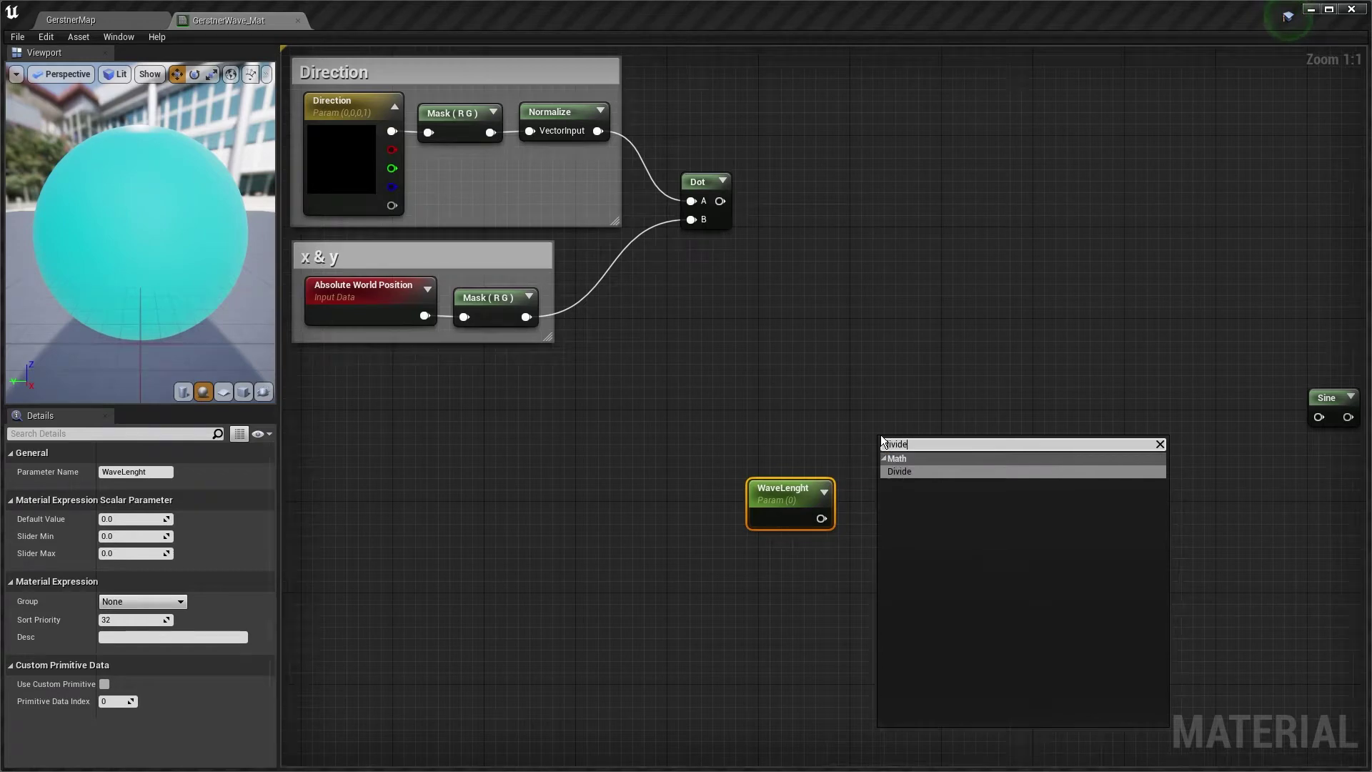
{"action": "left_click", "coordinate": [894, 468]}
{"action": "left_click", "coordinate": [760, 391]}
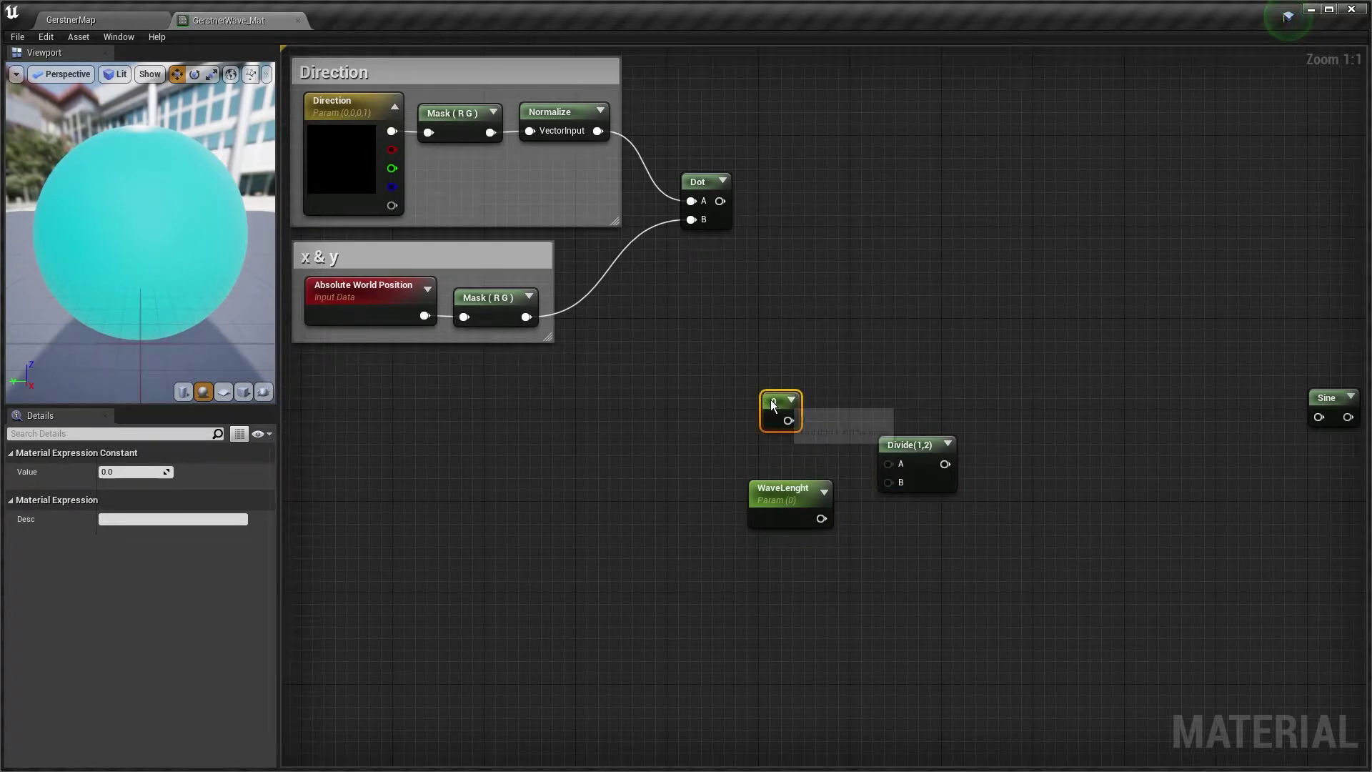
{"action": "type", "text": "2"}
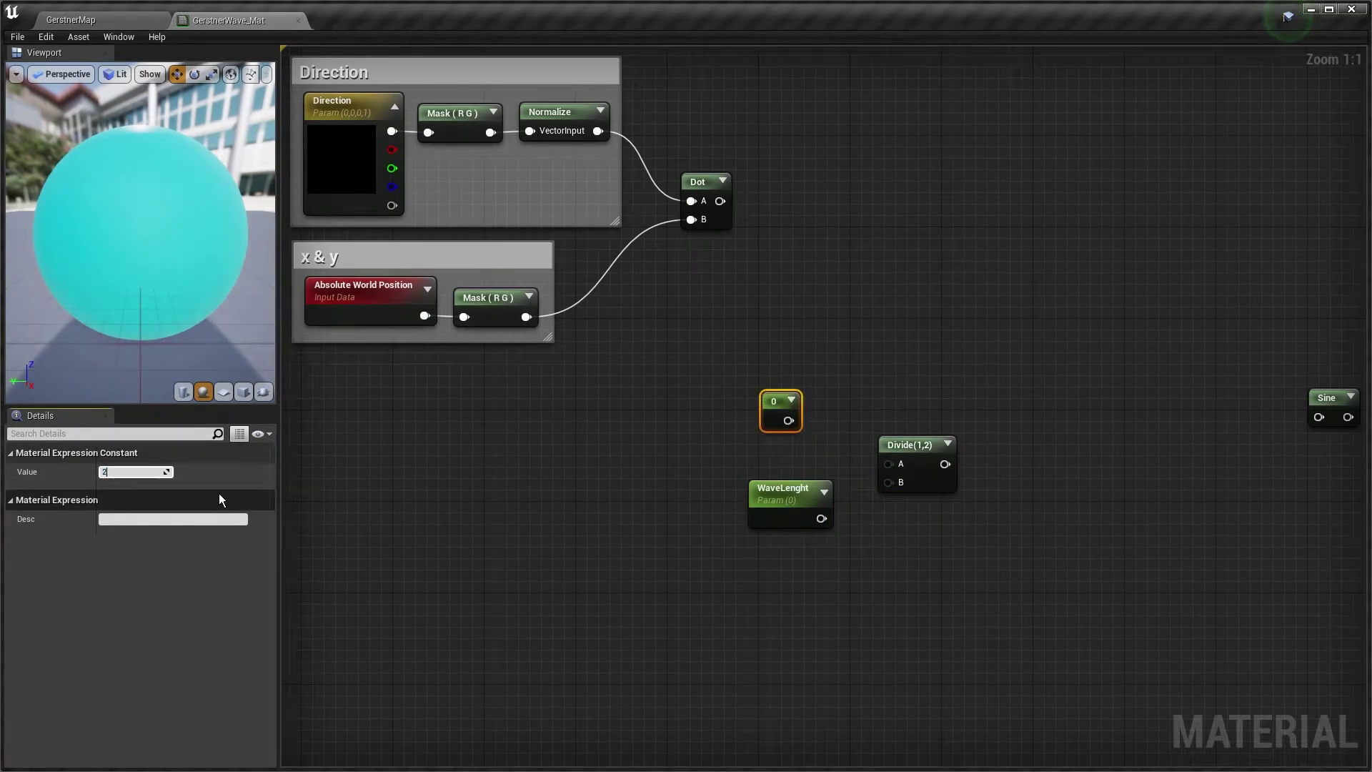
{"action": "key", "text": "Return"}
{"action": "left_click_drag", "start_coordinate": [821, 518], "coordinate": [888, 482]}
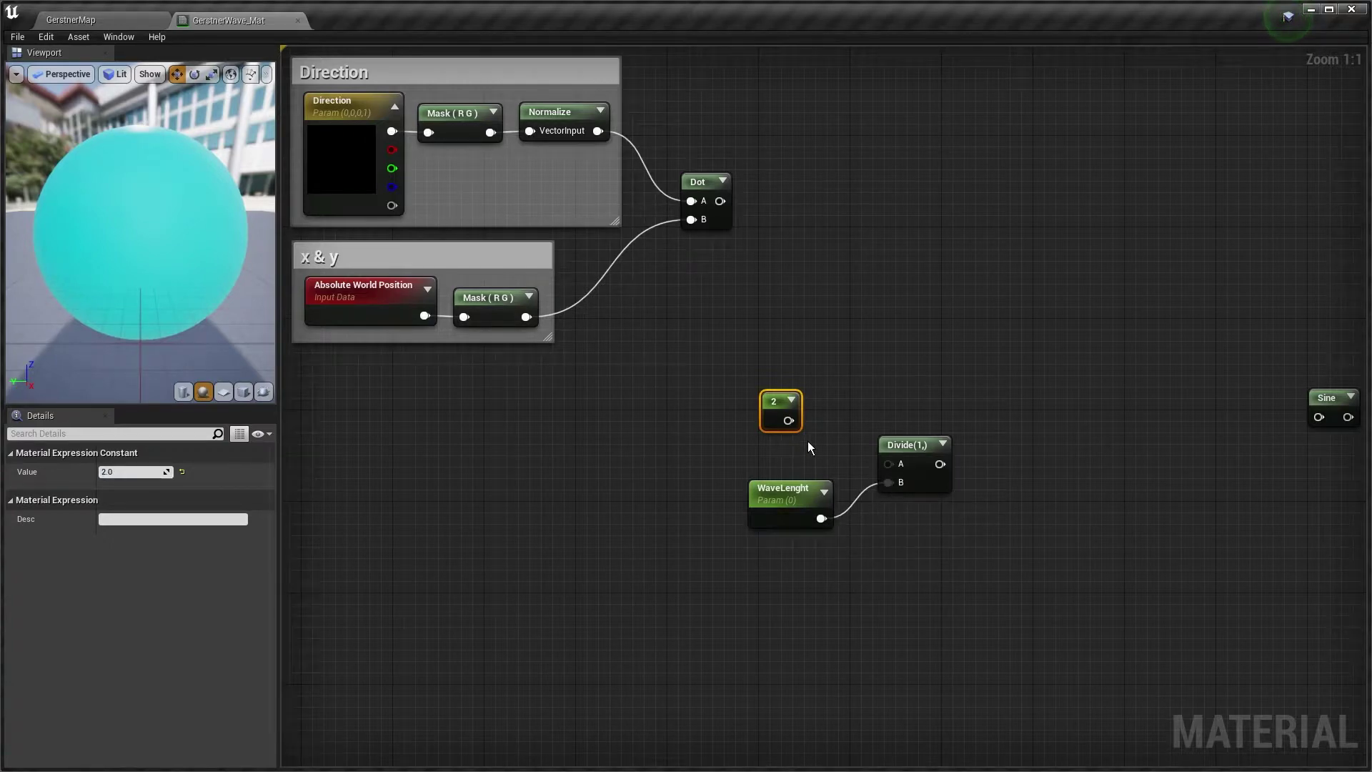
{"action": "mouse_move", "coordinate": [788, 420]}
{"action": "left_mouse_down"}
{"action": "mouse_move", "coordinate": [888, 465]}
{"action": "mouse_move", "coordinate": [876, 443]}
{"action": "mouse_move", "coordinate": [806, 432]}
{"action": "left_mouse_up"}
- Group the three wavelength nodes under a comment titled 'W' and place a Multiply beside Dot
{"action": "left_click_drag", "start_coordinate": [736, 407], "coordinate": [986, 544]}
{"action": "type", "text": "c"}
{"action": "type", "text": "W"}
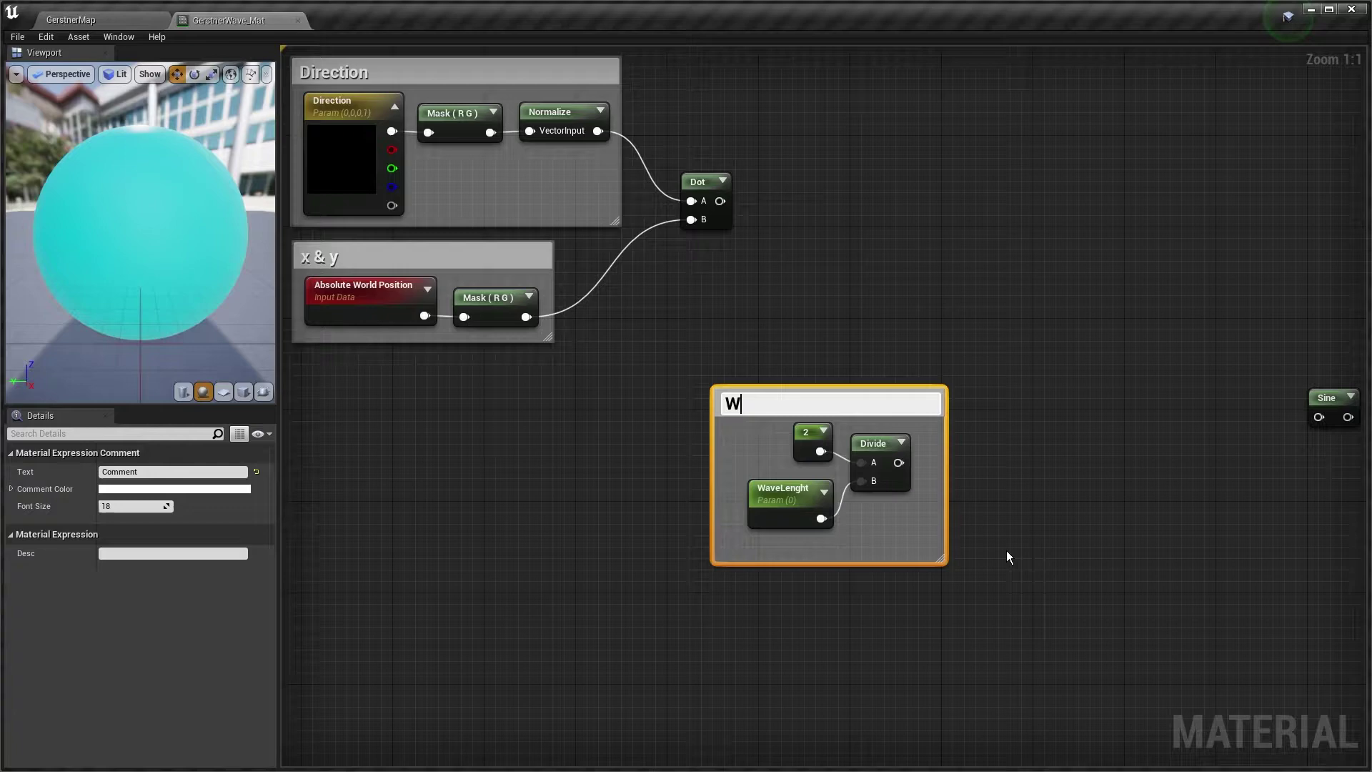
{"action": "key", "text": "Return"}
{"action": "left_click_drag", "start_coordinate": [822, 402], "coordinate": [652, 380]}
{"action": "left_click", "coordinate": [821, 397]}
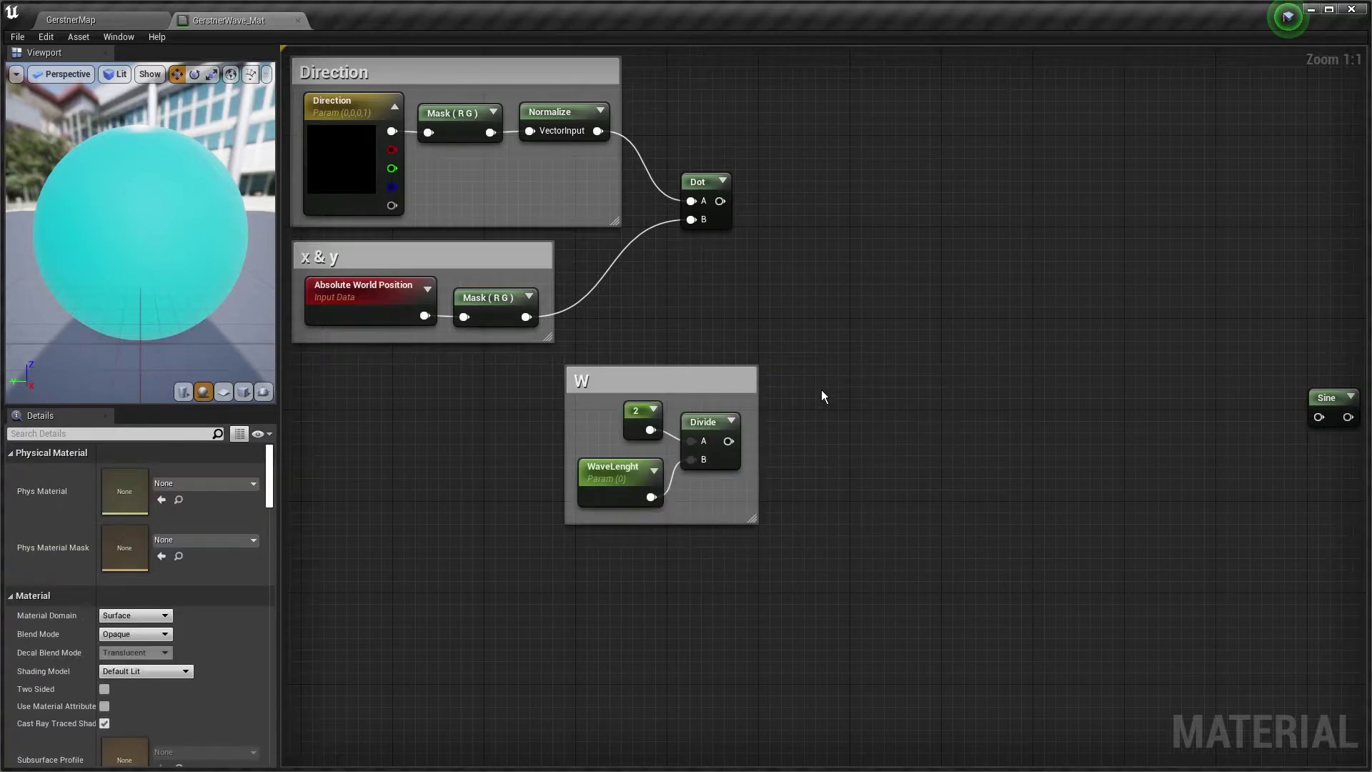
{"action": "left_click", "coordinate": [813, 247]}
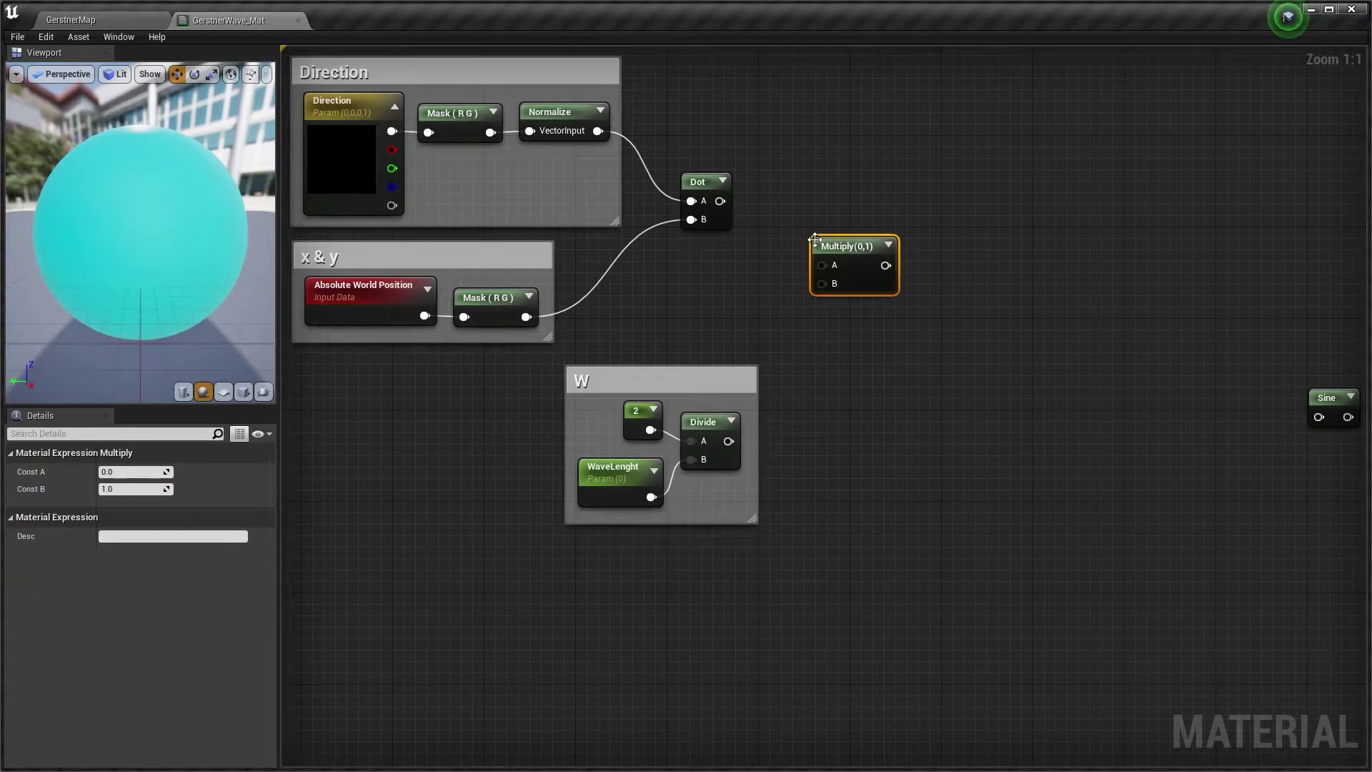
- Wire Dot and the W division into Multiply, and create a Speed parameter
{"action": "left_click_drag", "start_coordinate": [720, 201], "coordinate": [819, 263]}
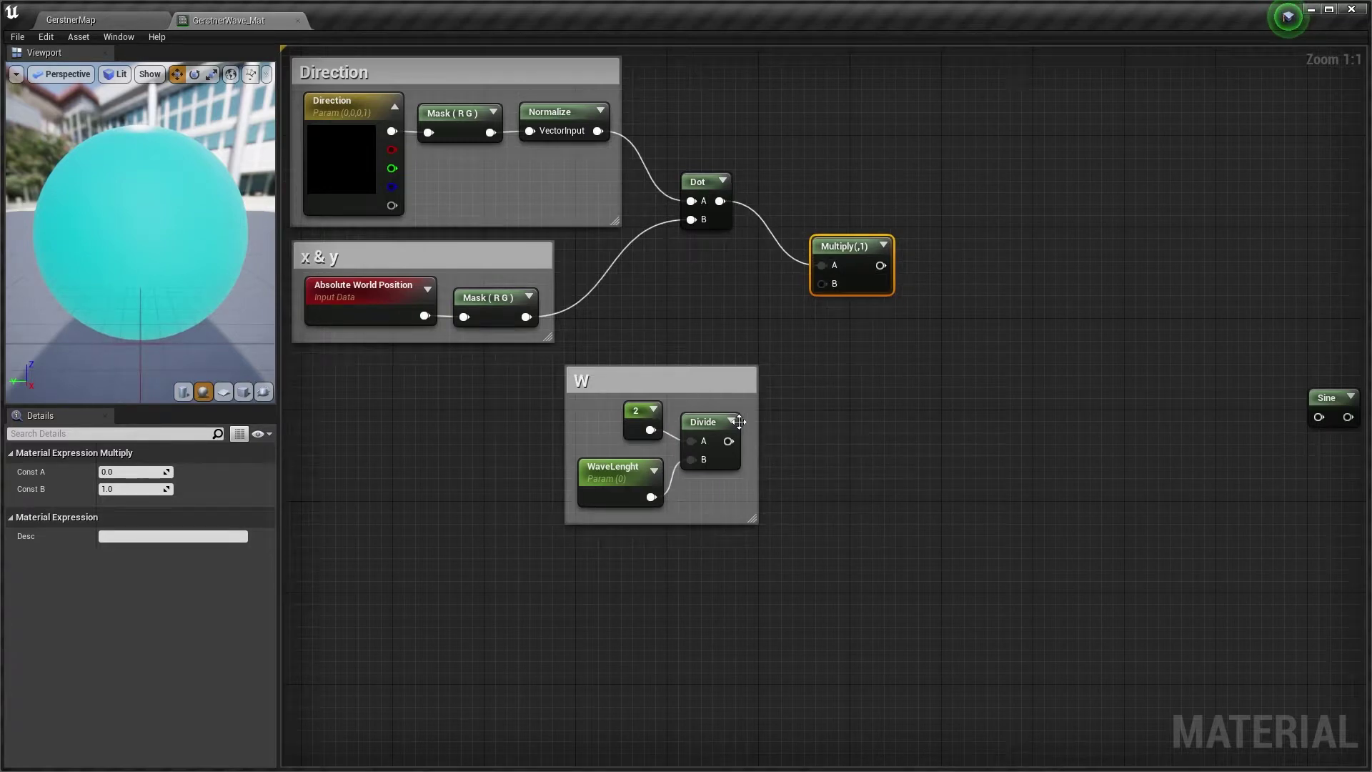
{"action": "left_click_drag", "start_coordinate": [728, 441], "coordinate": [826, 285]}
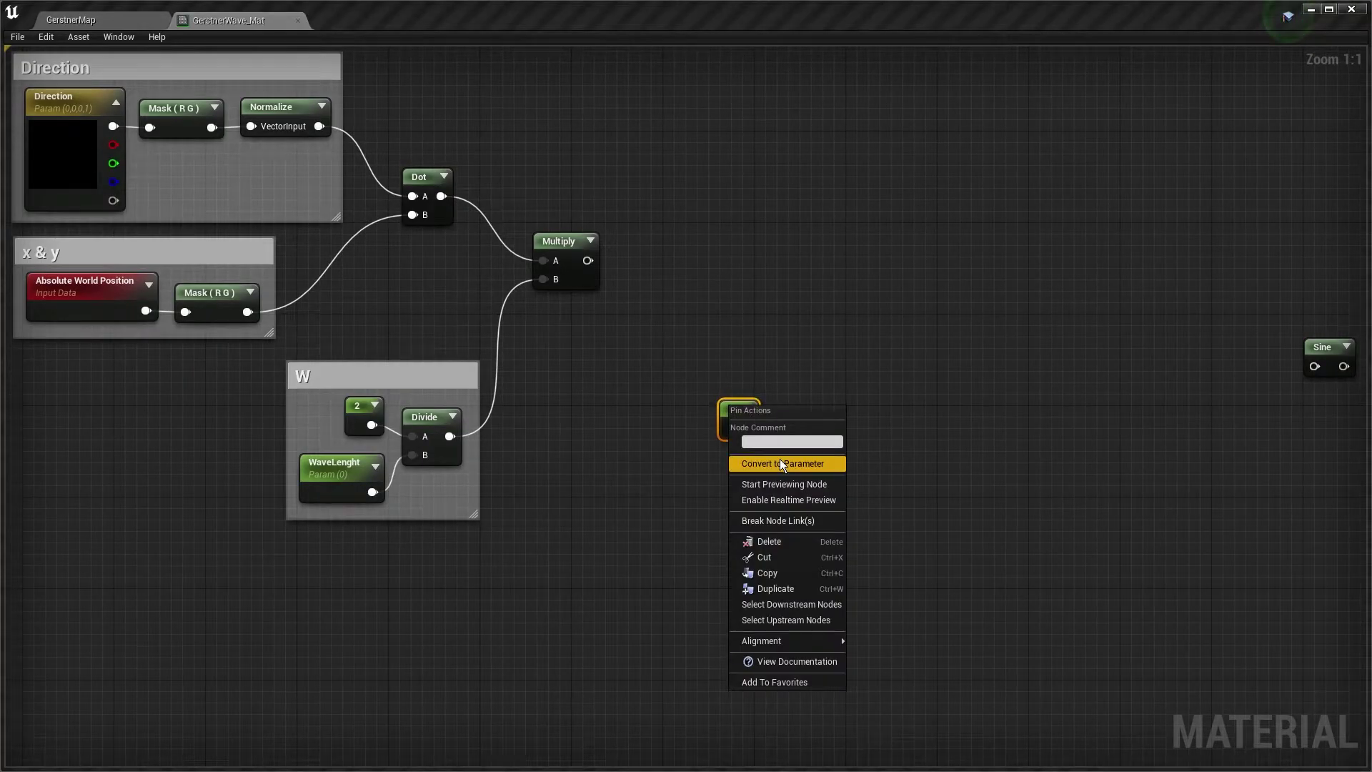
{"action": "left_click", "coordinate": [781, 464]}
{"action": "type", "text": "Speed"}
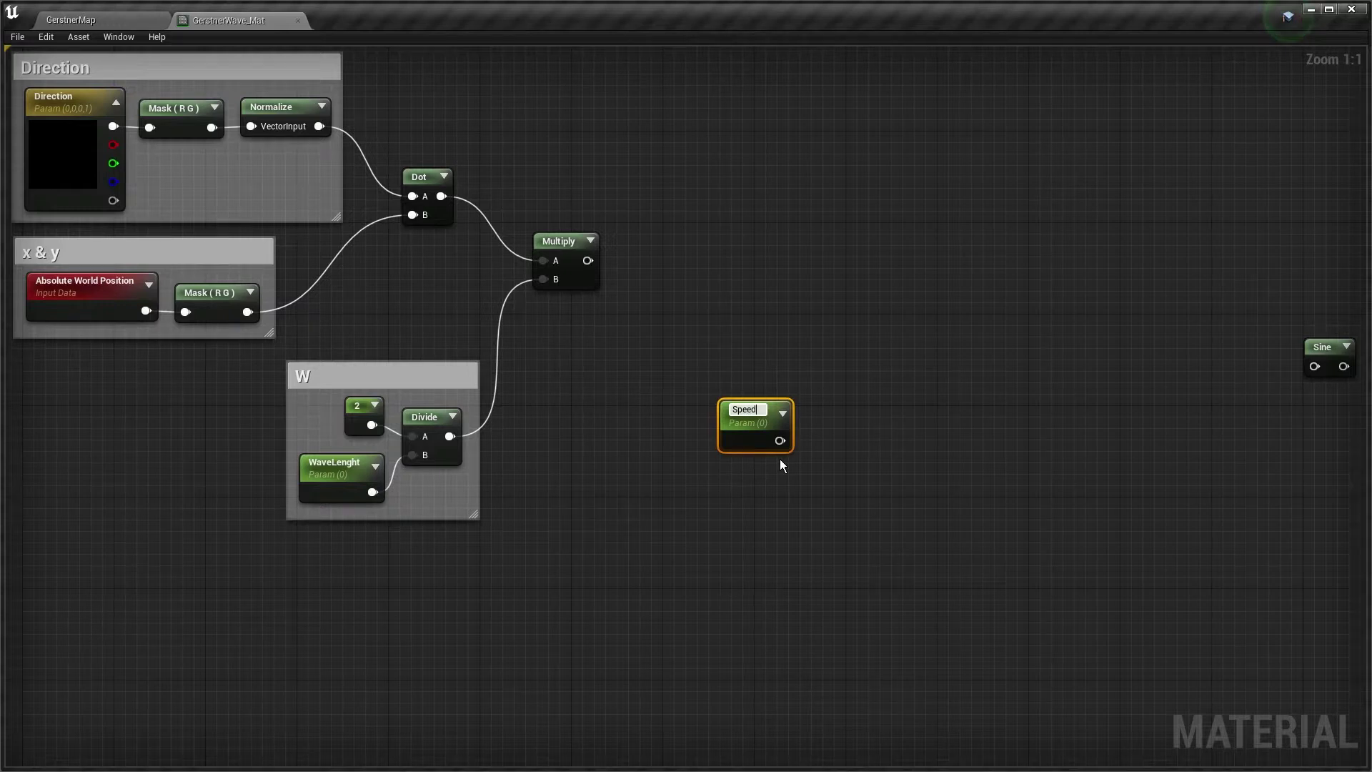
{"action": "key", "text": "Return"}
- Add a second Multiply combining the W division result with Speed
{"action": "left_click", "coordinate": [798, 286]}
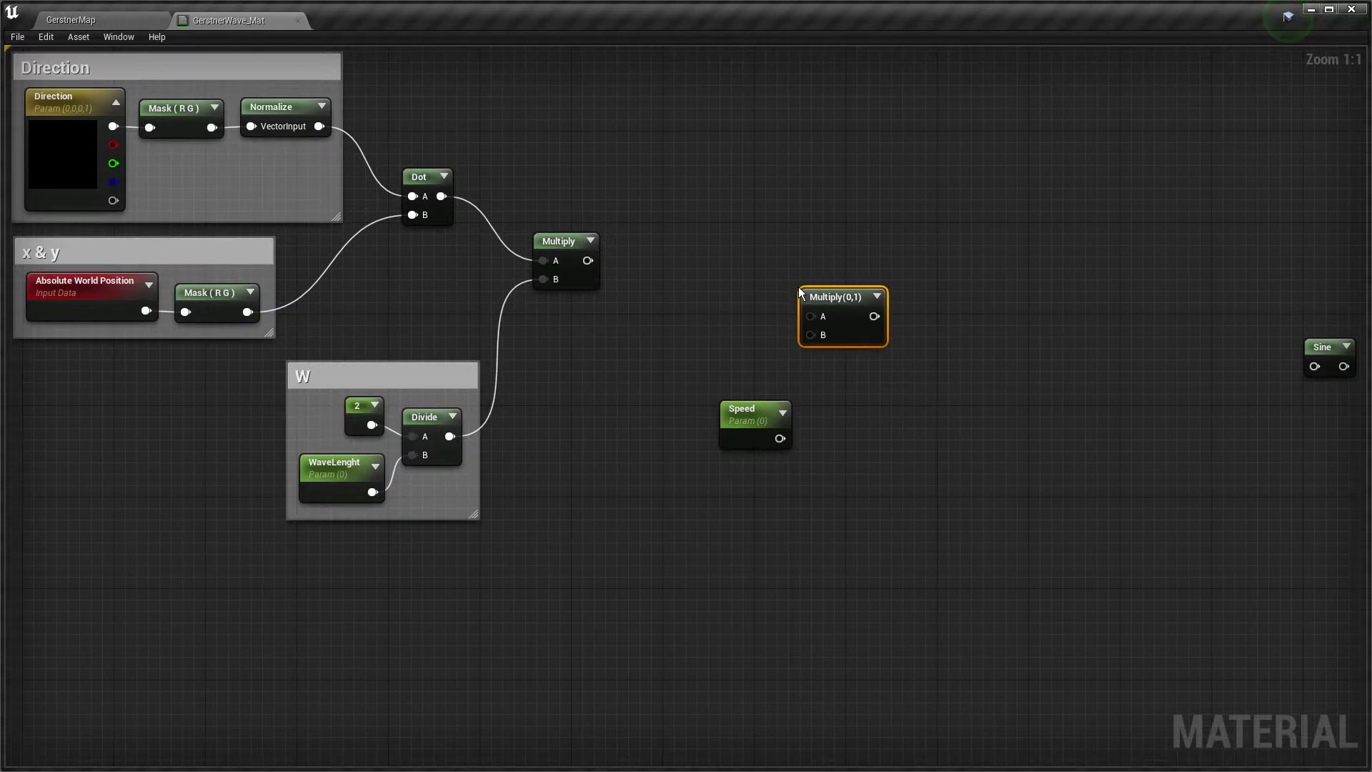
{"action": "left_click_drag", "start_coordinate": [822, 300], "coordinate": [754, 429]}
{"action": "left_click_drag", "start_coordinate": [743, 411], "coordinate": [632, 488]}
{"action": "left_click_drag", "start_coordinate": [667, 513], "coordinate": [743, 465]}
{"action": "left_click_drag", "start_coordinate": [618, 490], "coordinate": [650, 490]}
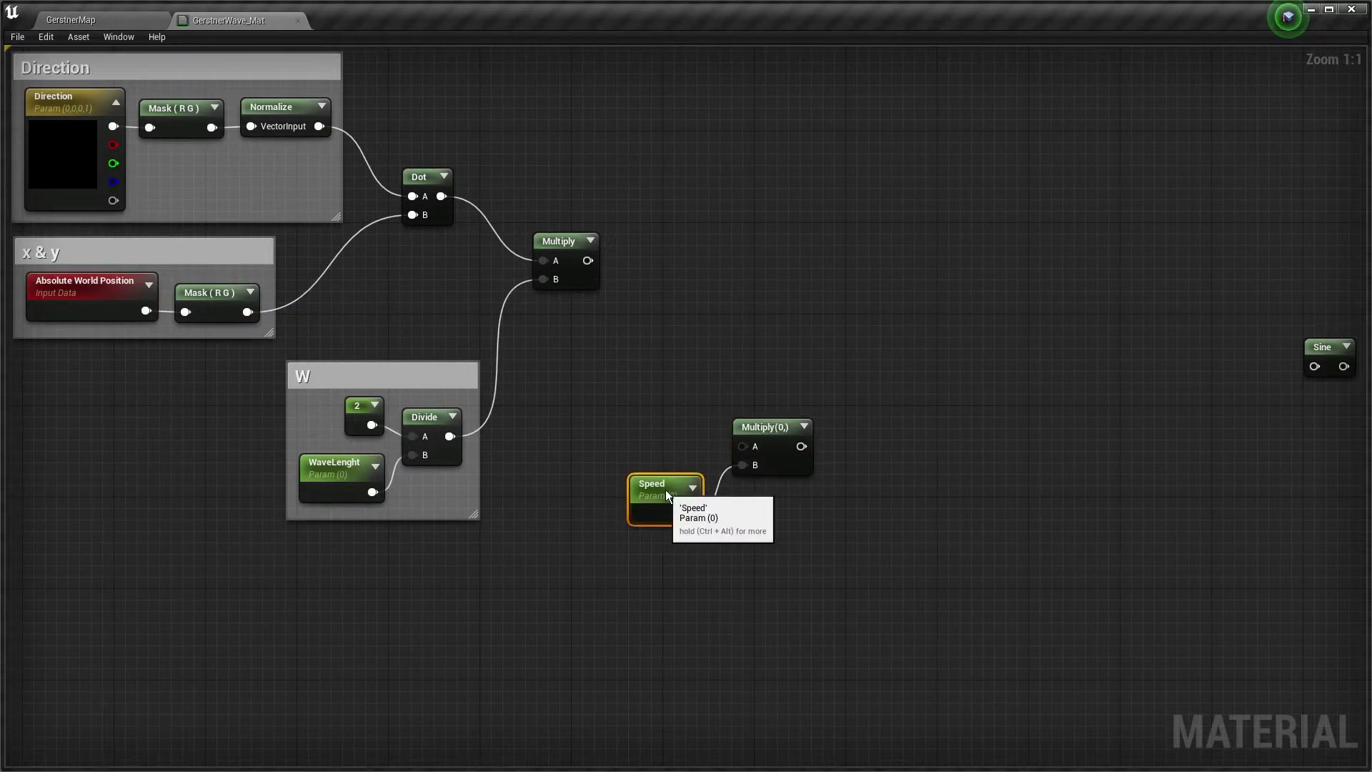
{"action": "left_click_drag", "start_coordinate": [450, 436], "coordinate": [740, 444]}
- Multiply the Speed product by a new Time node and place an Add node
{"action": "right_click", "coordinate": [829, 464]}
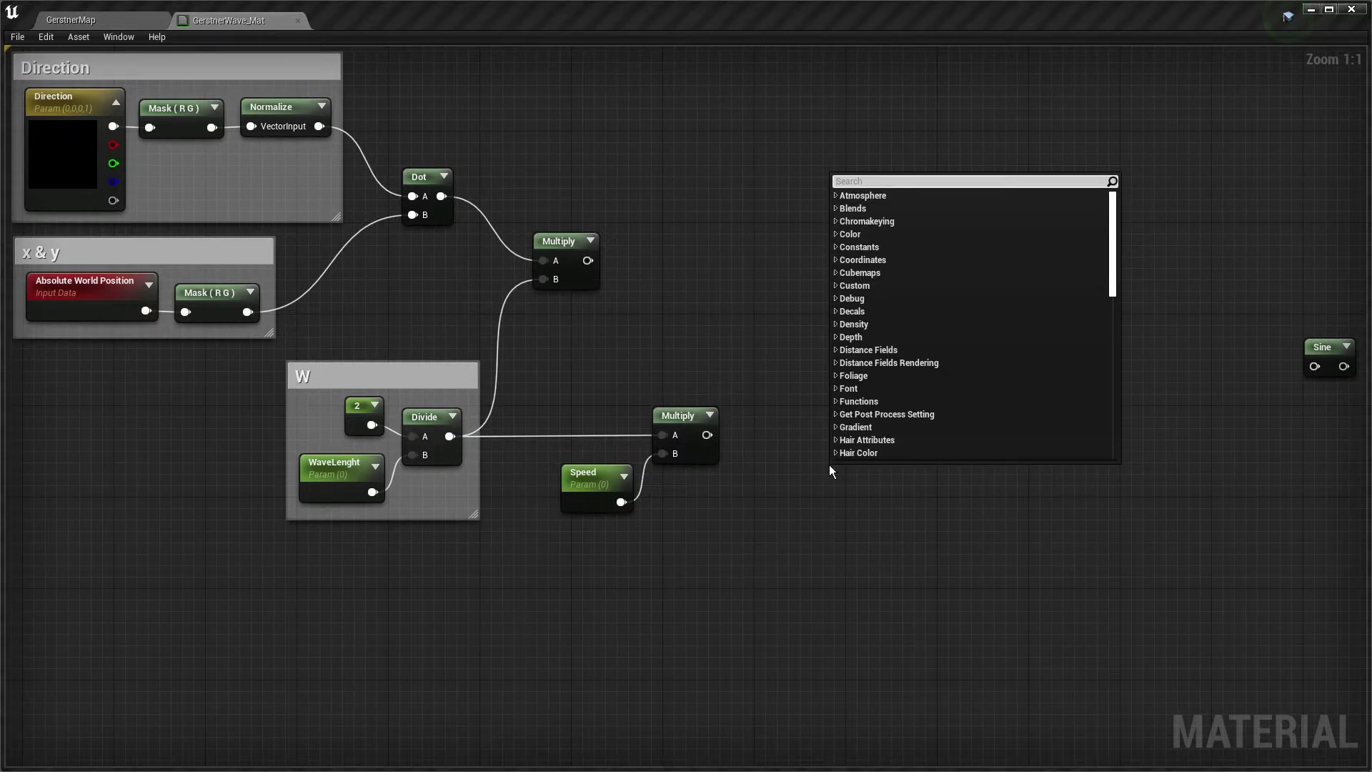
{"action": "type", "text": "time"}
{"action": "left_click", "coordinate": [856, 217]}
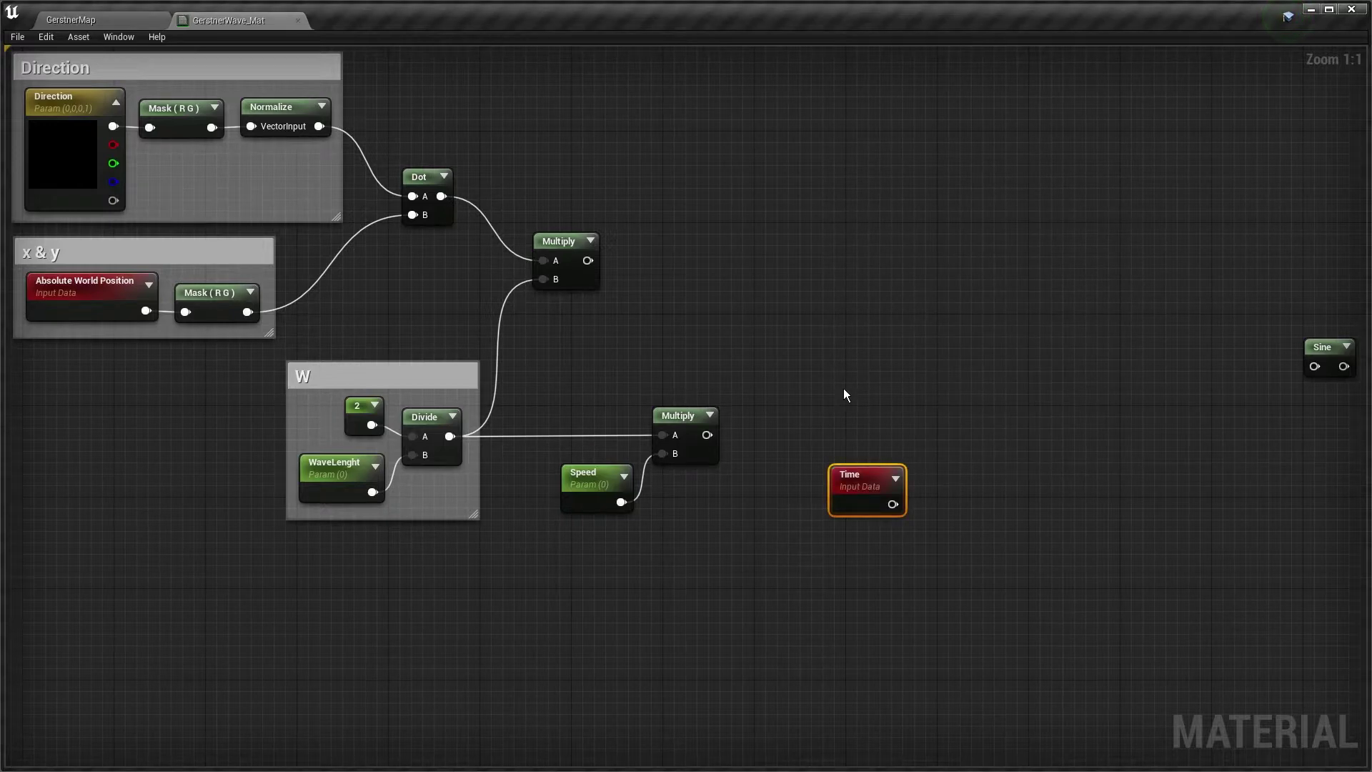
{"action": "left_click_drag", "start_coordinate": [855, 487], "coordinate": [791, 487]}
{"action": "right_click", "coordinate": [829, 433]}
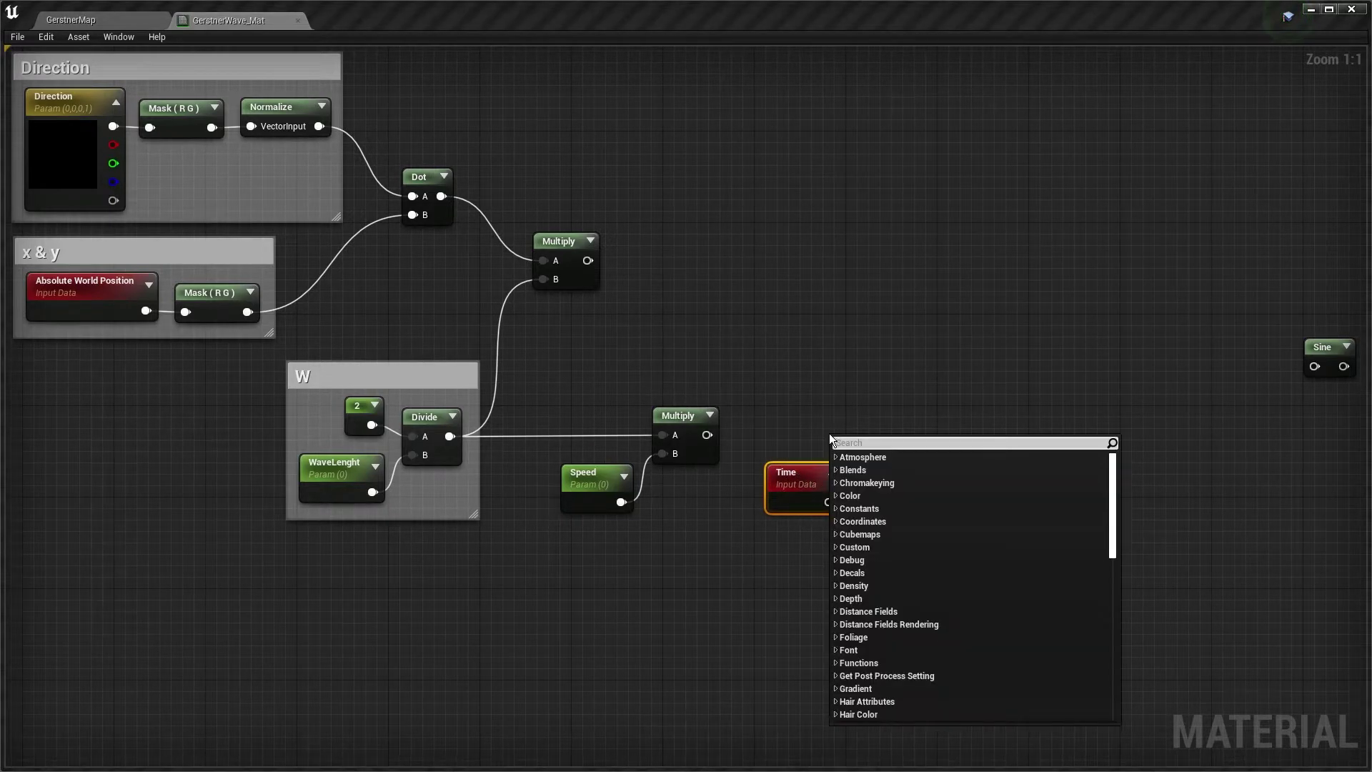
{"action": "left_click", "coordinate": [882, 371]}
{"action": "left_click", "coordinate": [858, 435]}
{"action": "left_click", "coordinate": [858, 434]}
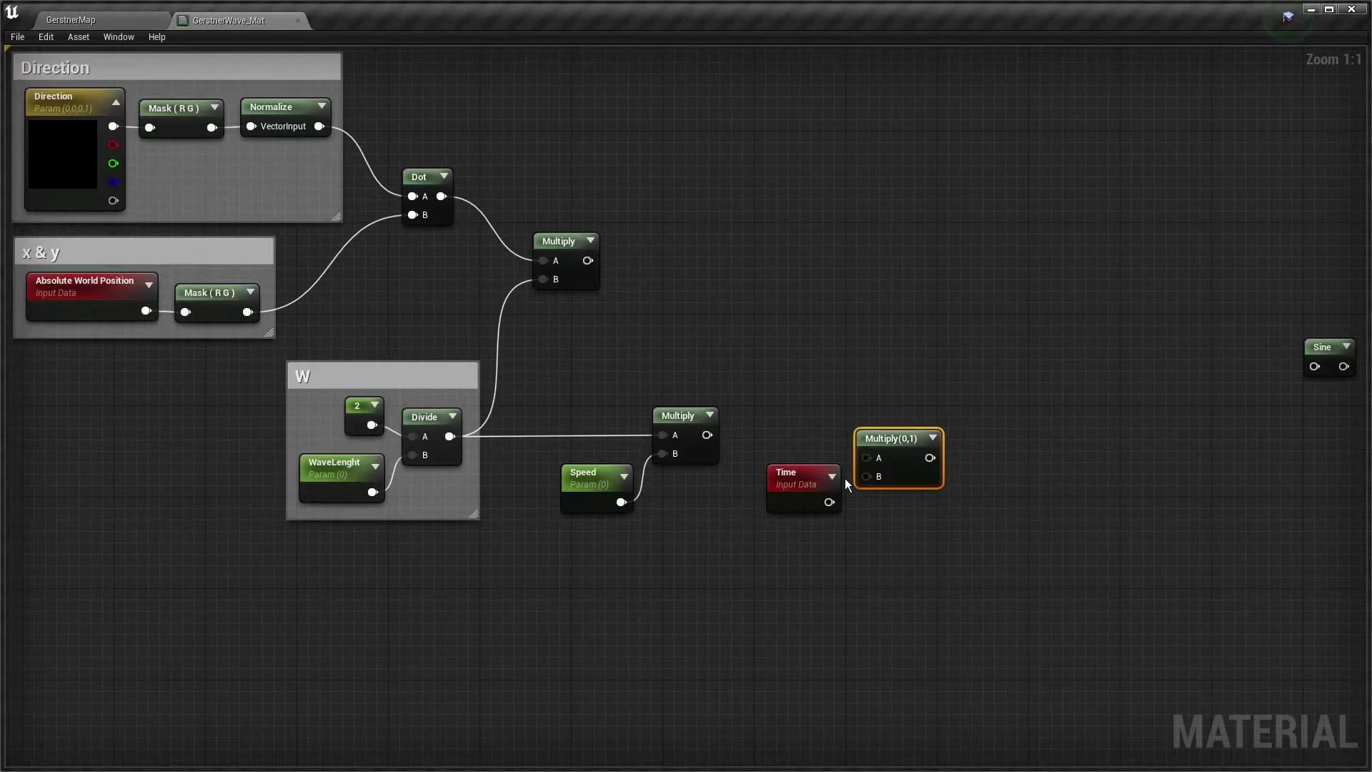
{"action": "left_click_drag", "start_coordinate": [828, 501], "coordinate": [868, 465]}
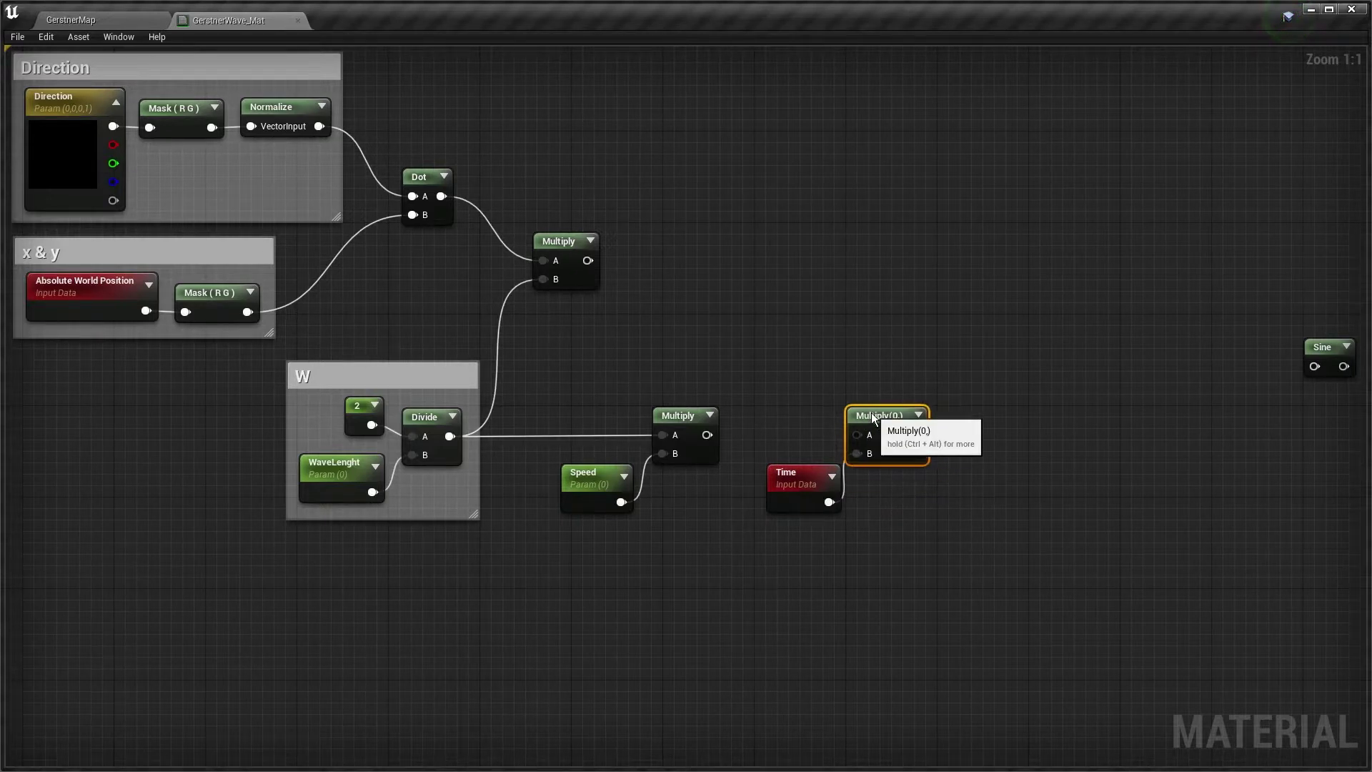
{"action": "left_click_drag", "start_coordinate": [707, 434], "coordinate": [852, 444]}
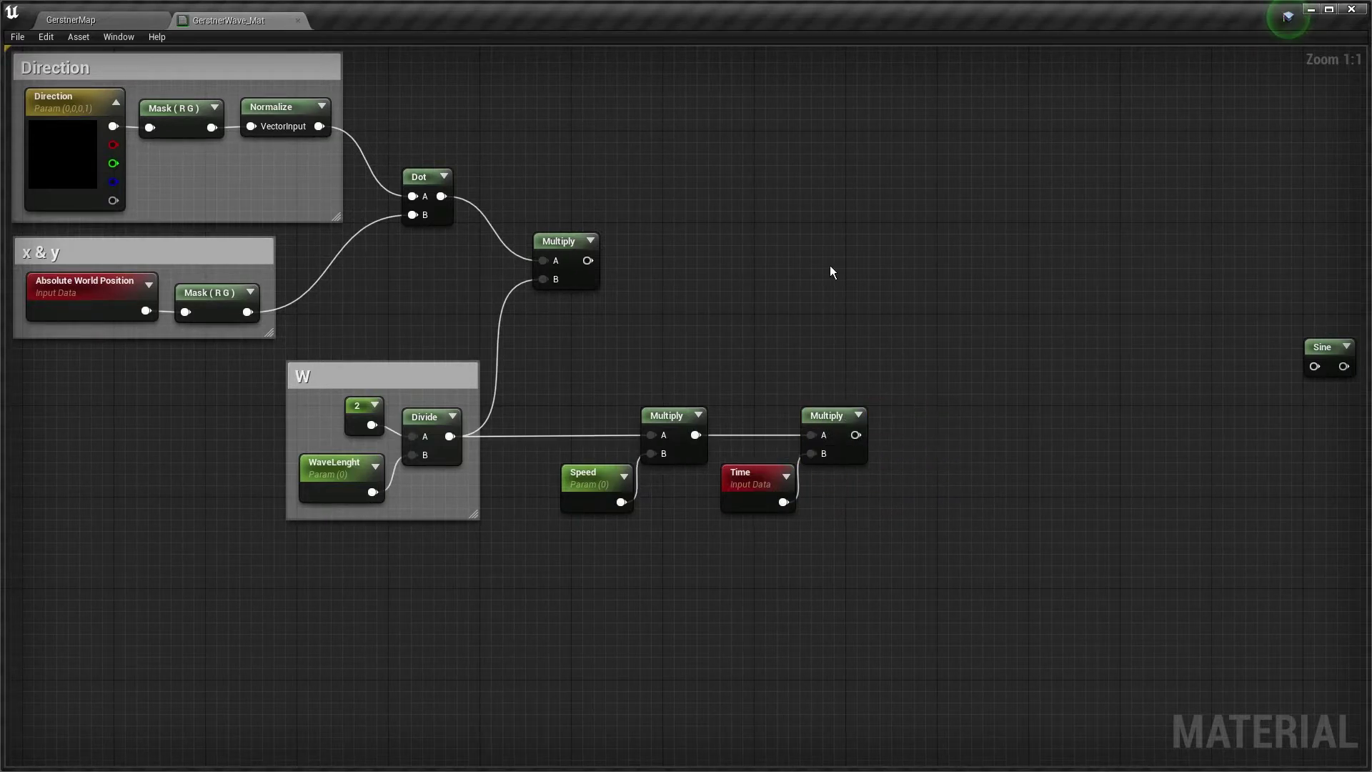
{"action": "left_click", "coordinate": [831, 270]}
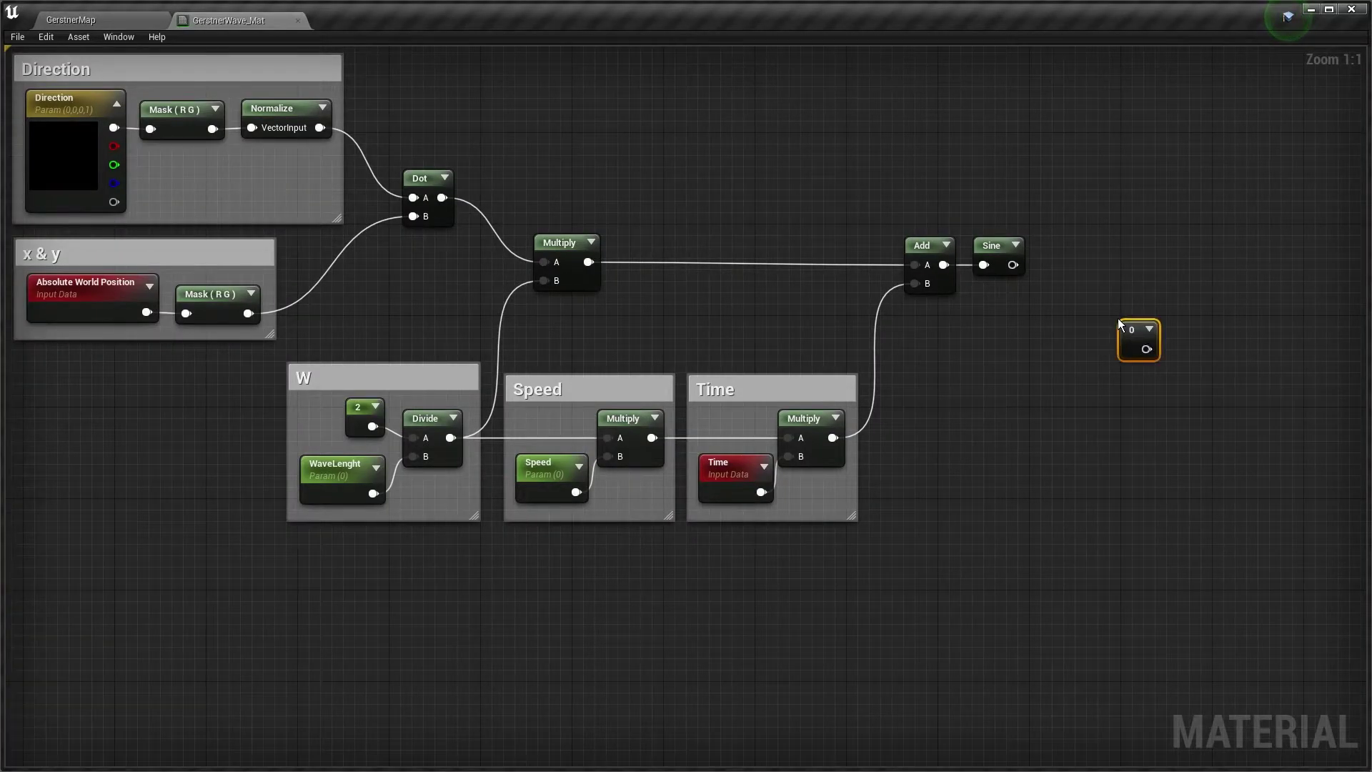
- Convert the constant into a parameter named Amplitude, placed near the Sine node
{"action": "right_click", "coordinate": [1127, 329]}
{"action": "left_click", "coordinate": [1168, 385]}
{"action": "type", "text": "A"}
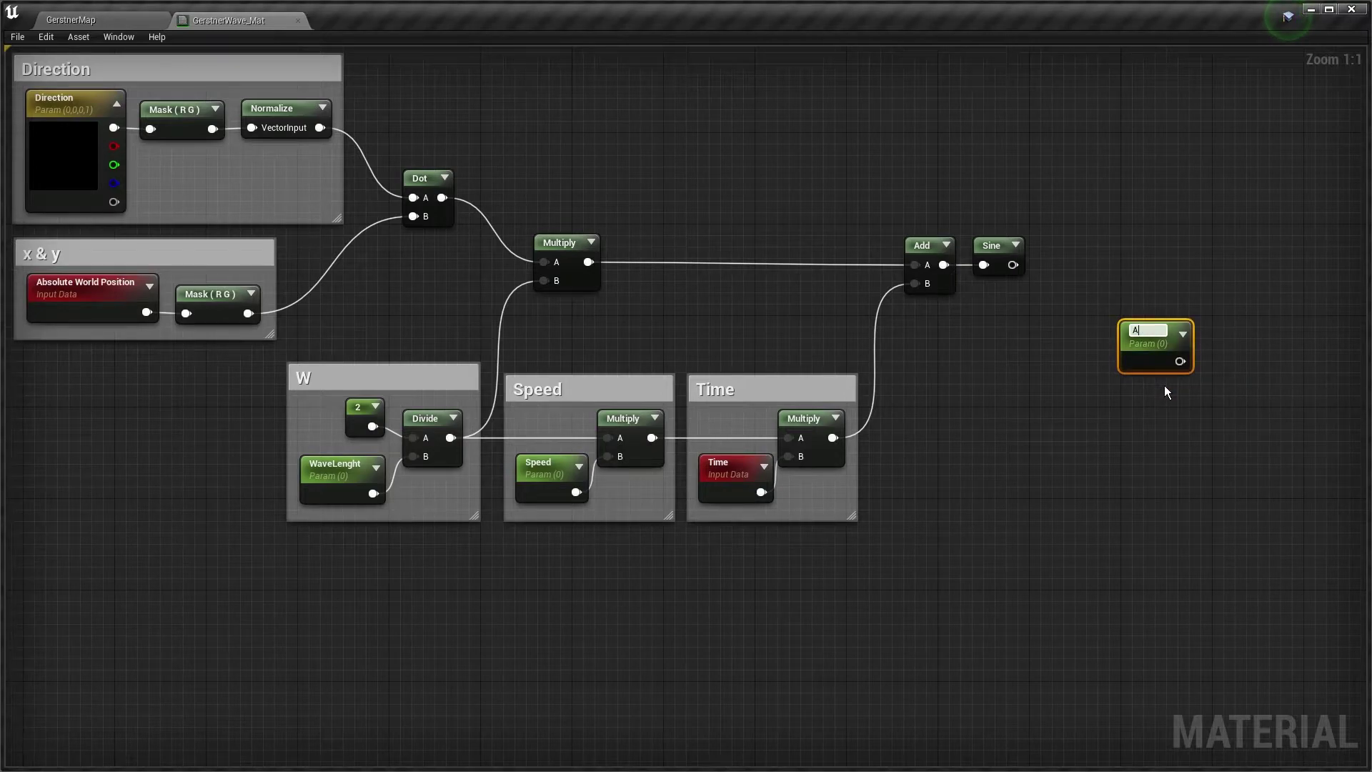
{"action": "type", "text": "mplitude"}
{"action": "key", "text": "Return"}
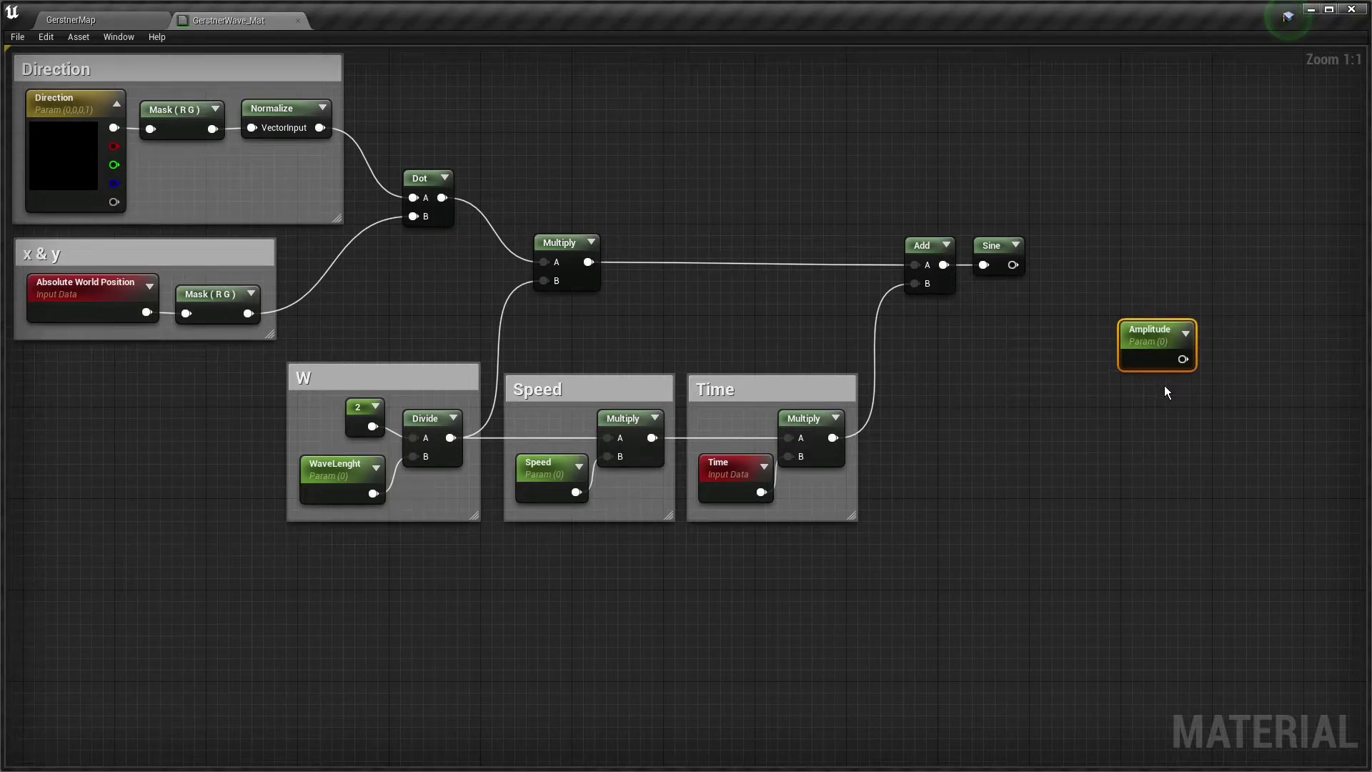
{"action": "left_click_drag", "start_coordinate": [1157, 319], "coordinate": [1081, 303]}
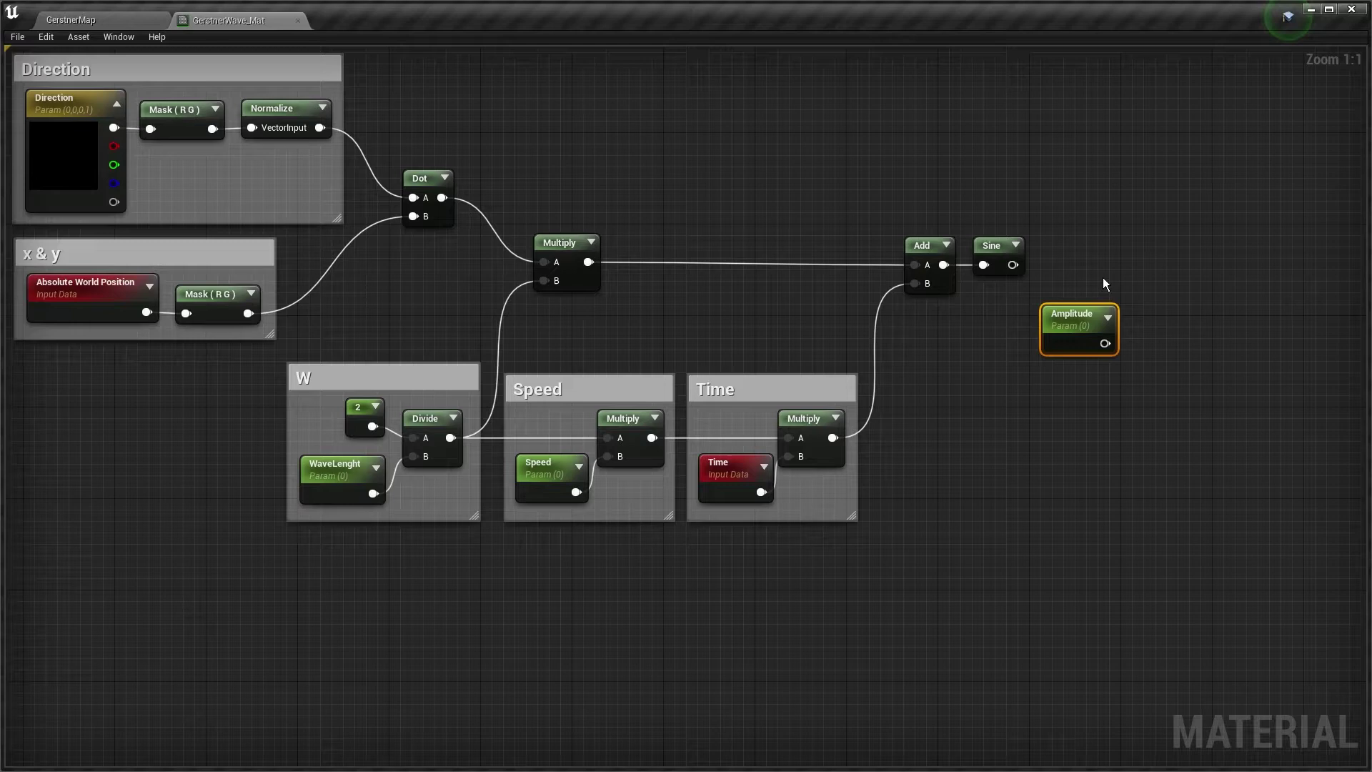
- Multiply Sine by Amplitude and wrap the nodes in a comment titled 'Amplitude'
{"action": "left_click", "coordinate": [1119, 245]}
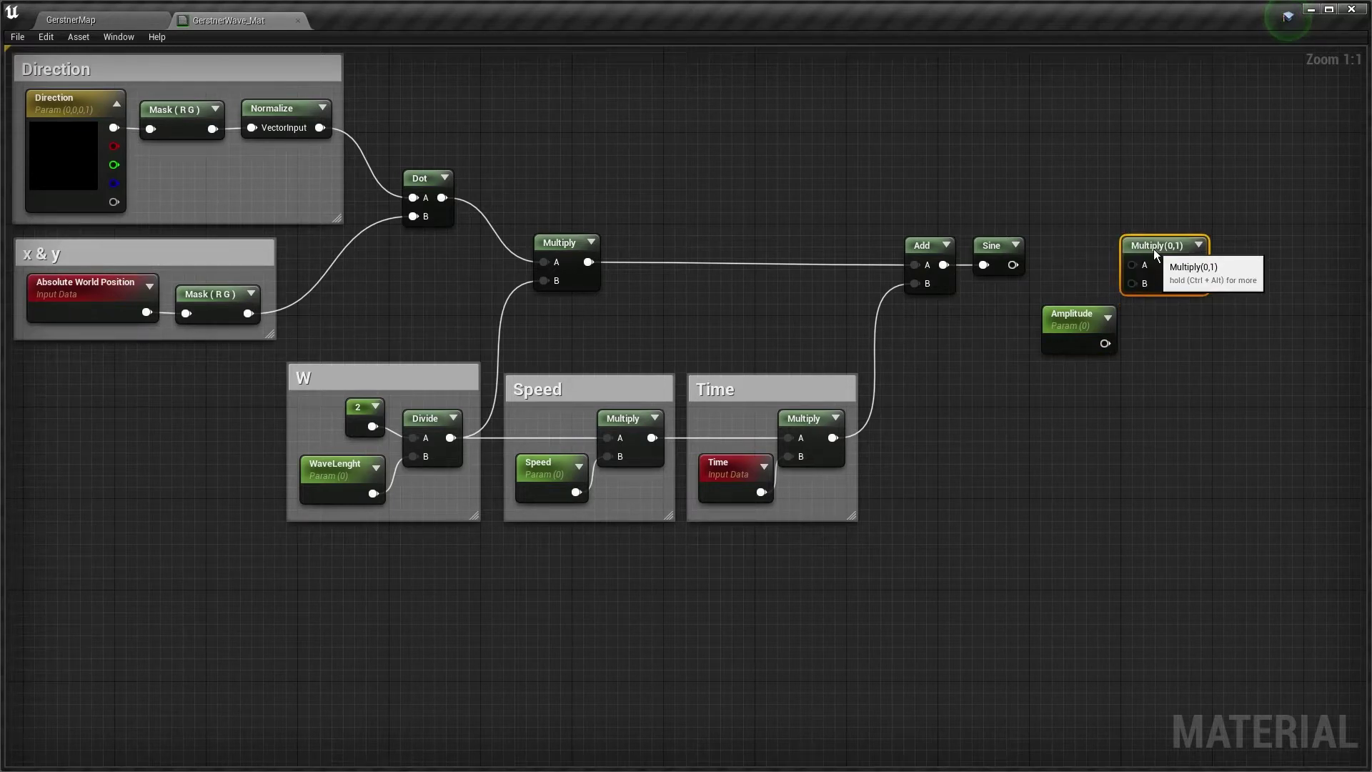
{"action": "left_click_drag", "start_coordinate": [1105, 343], "coordinate": [1132, 284]}
{"action": "left_click_drag", "start_coordinate": [1013, 265], "coordinate": [1136, 272]}
{"action": "mouse_move", "coordinate": [1075, 329]}
{"action": "left_mouse_down"}
{"action": "mouse_move", "coordinate": [1075, 306]}
{"action": "mouse_move", "coordinate": [1064, 317]}
{"action": "left_mouse_up"}
{"action": "left_click", "coordinate": [1144, 275], "text": "ctrl"}
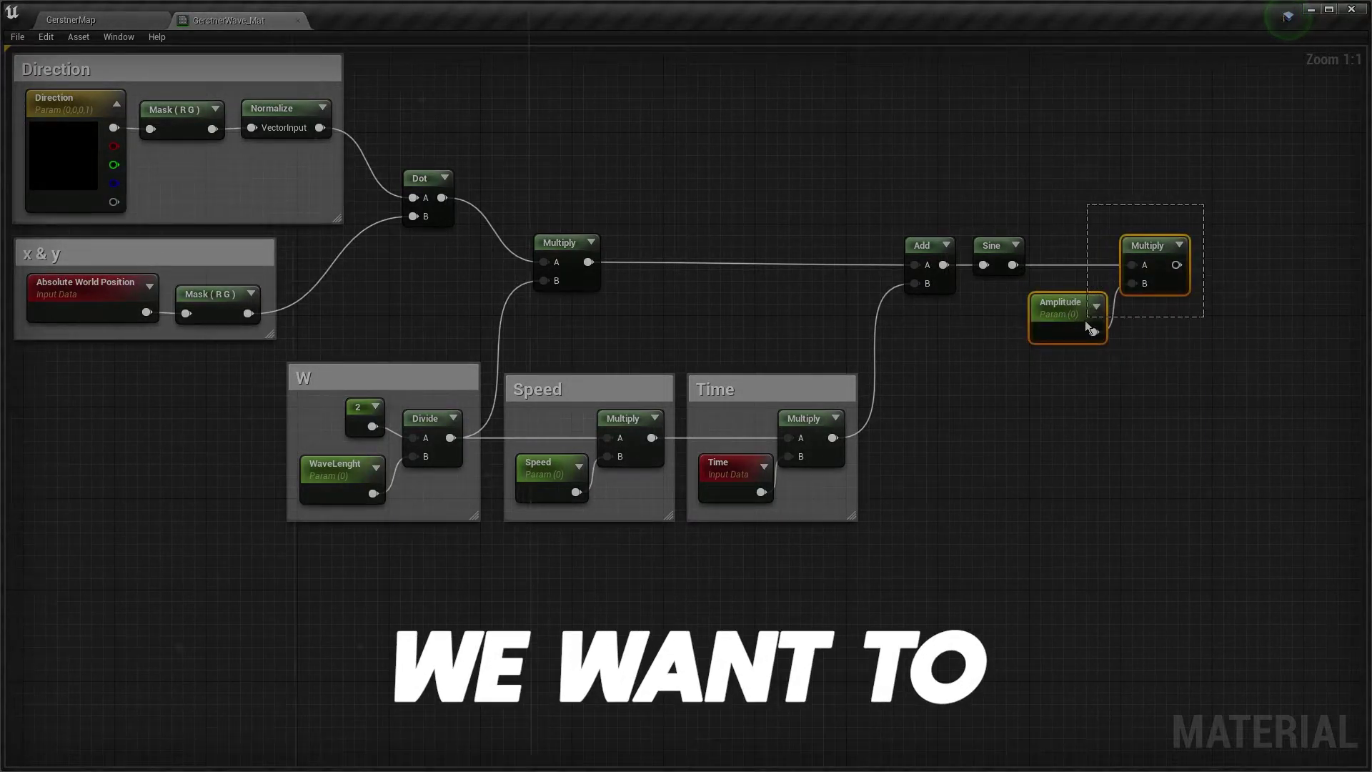
{"action": "type", "text": "cAmplitu"}
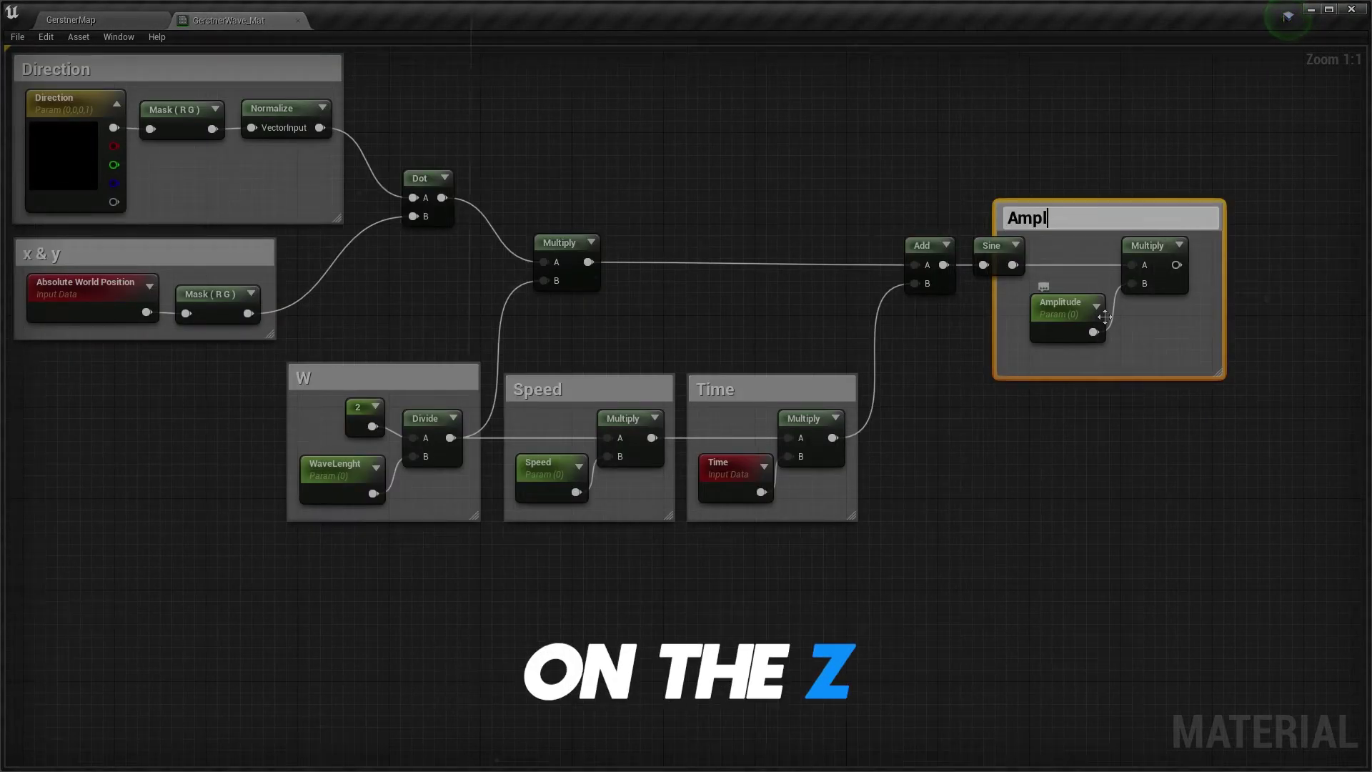
{"action": "type", "text": "de"}
{"action": "key", "text": "Return"}
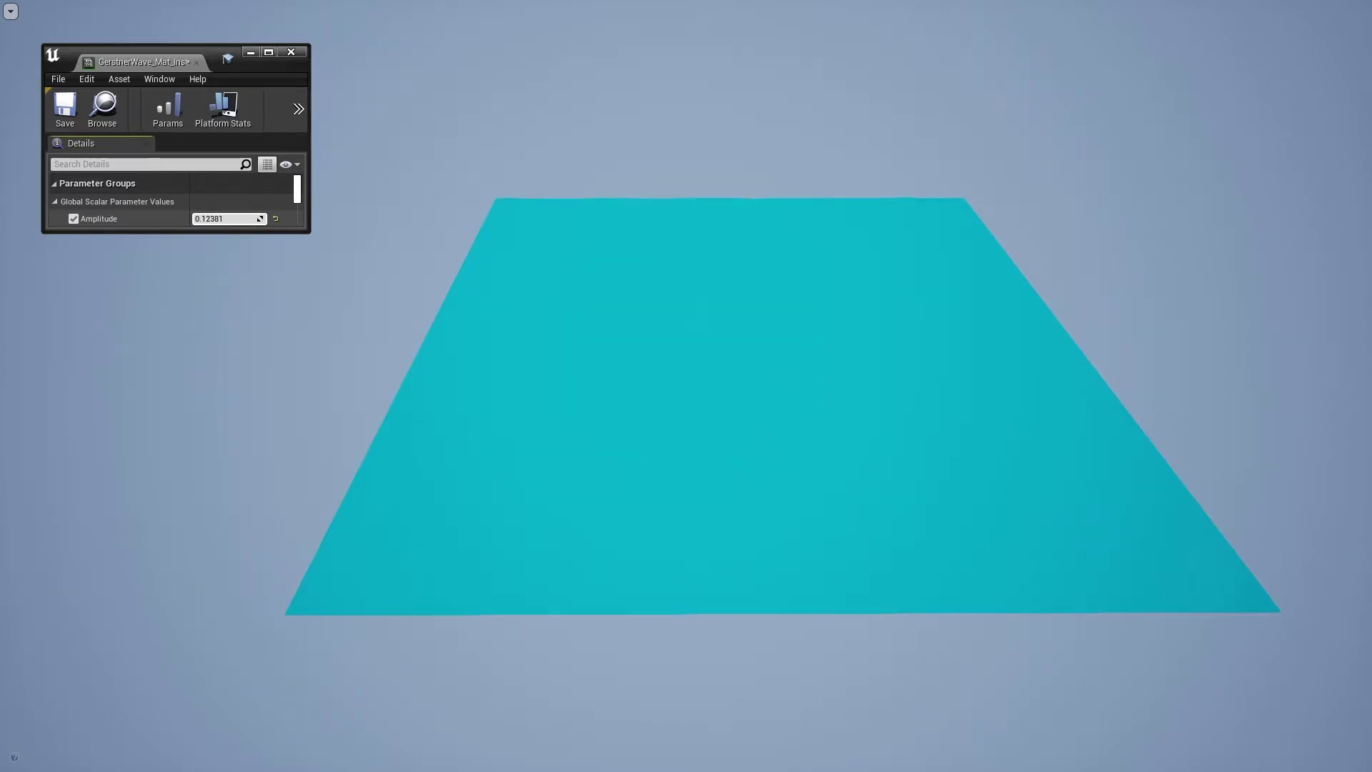
- Raise the material instance's Amplitude value until the flat plane forms tall waves
{"action": "mouse_move", "coordinate": [229, 219]}
{"action": "left_mouse_down"}
{"action": "mouse_move", "coordinate": [280, 218]}
{"action": "mouse_move", "coordinate": [219, 220]}
{"action": "left_mouse_up"}
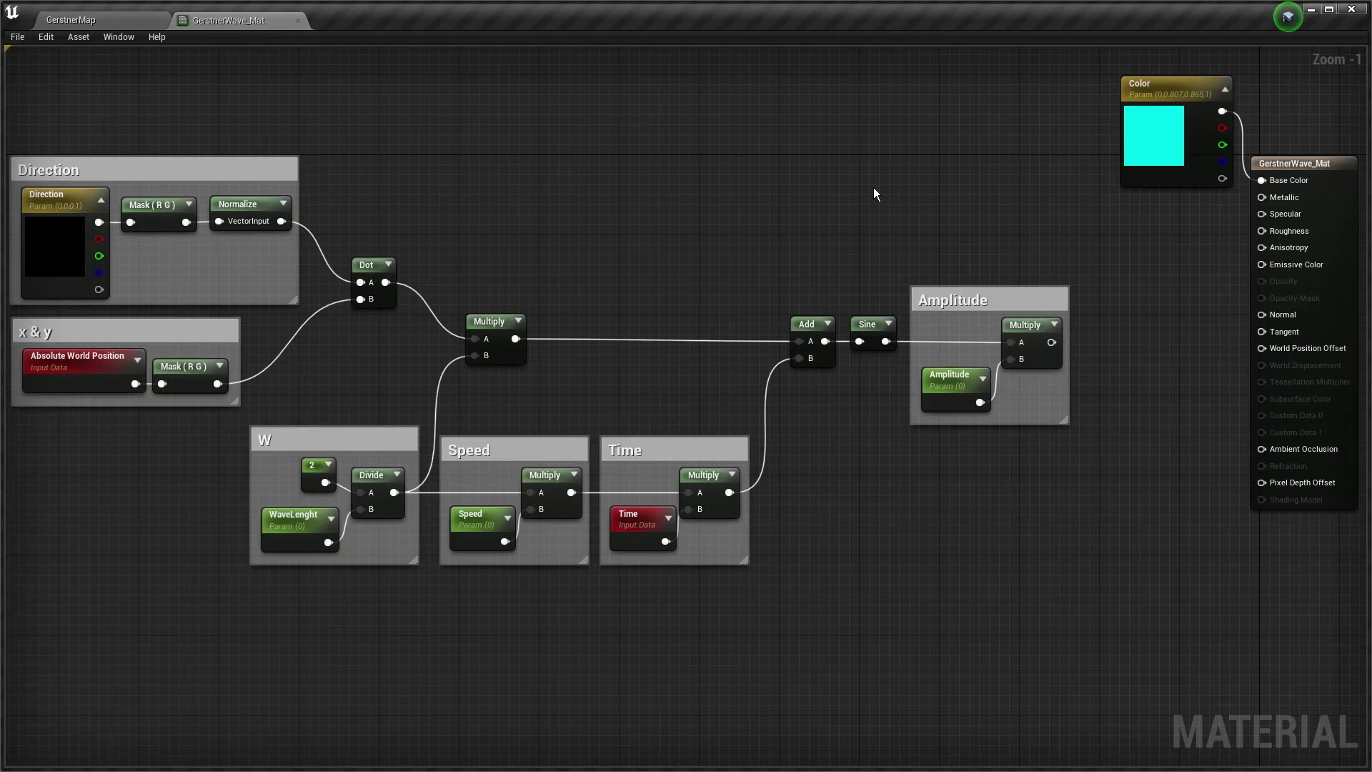
- Add a MakeFloat3 node beside the material output and link it to World Position Offset
{"action": "right_click", "coordinate": [873, 187]}
{"action": "type", "text": "make"}
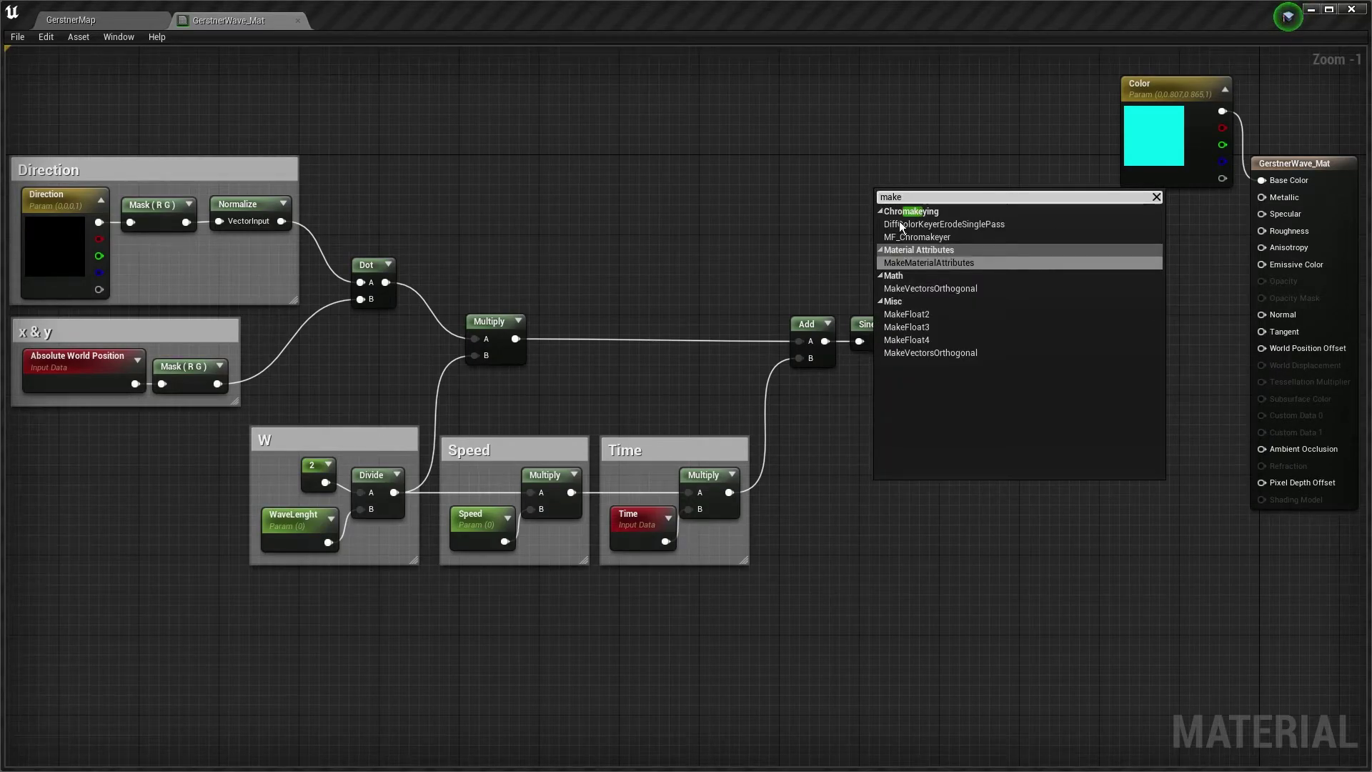
{"action": "left_click", "coordinate": [929, 326]}
{"action": "left_click_drag", "start_coordinate": [913, 193], "coordinate": [1262, 348]}
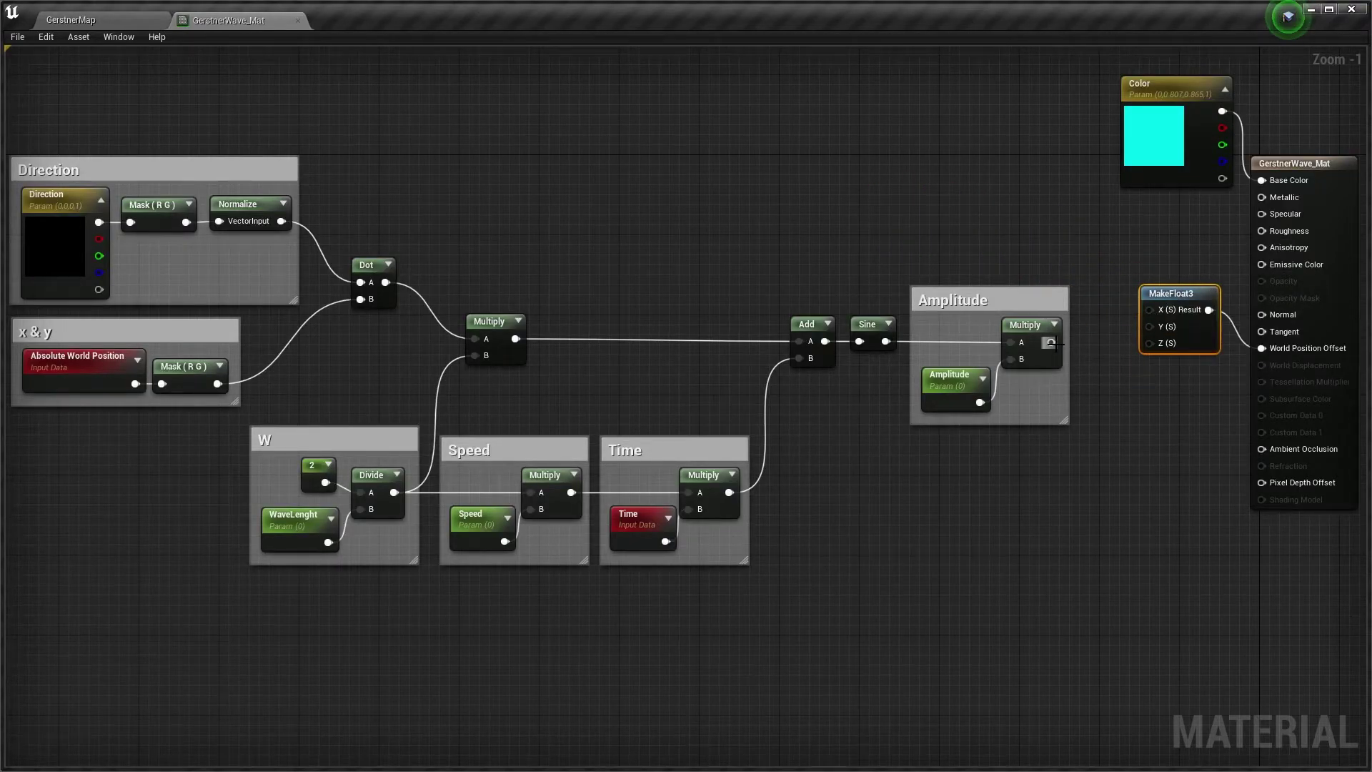
{"action": "left_click_drag", "start_coordinate": [1051, 342], "coordinate": [1151, 346]}
- Feed a constant 0 into MakeFloat3's X and Y, with its result driving World Position Offset
{"action": "left_click", "coordinate": [1003, 191]}
{"action": "left_click_drag", "start_coordinate": [1028, 215], "coordinate": [1154, 322]}
{"action": "left_click_drag", "start_coordinate": [1027, 214], "coordinate": [1149, 310]}
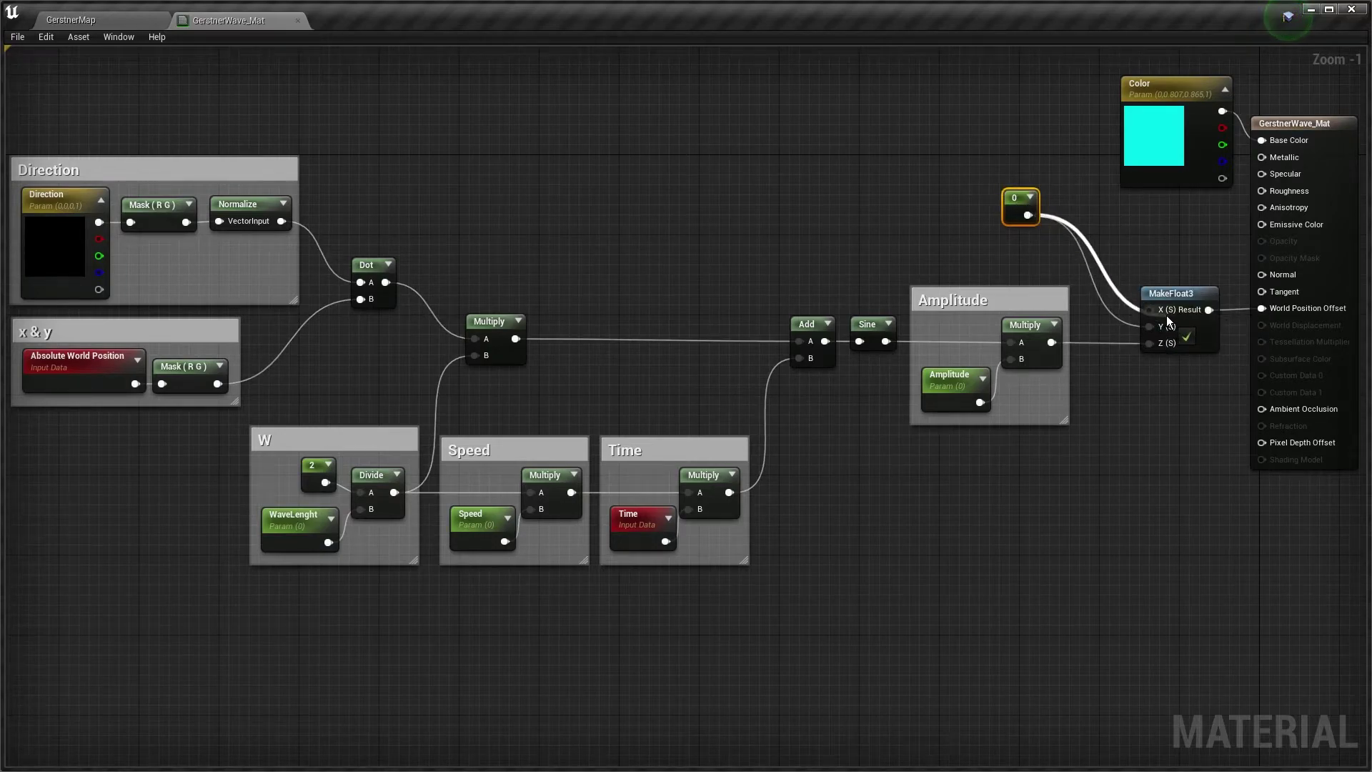
{"action": "left_click_drag", "start_coordinate": [1018, 198], "coordinate": [1096, 295]}
{"action": "left_click_drag", "start_coordinate": [1207, 309], "coordinate": [1270, 311]}
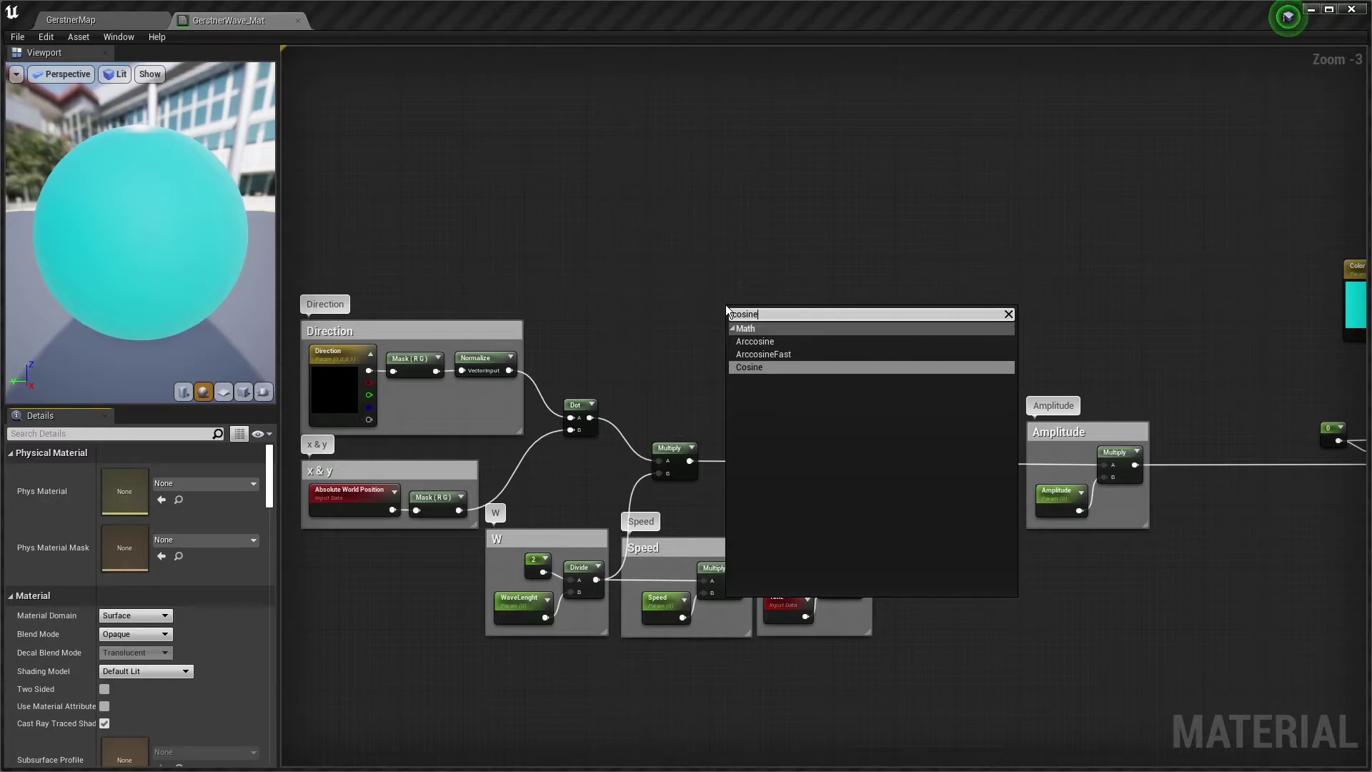
- Add a Cosine node with a period of 2π (6.283185)
{"action": "left_click", "coordinate": [770, 367]}
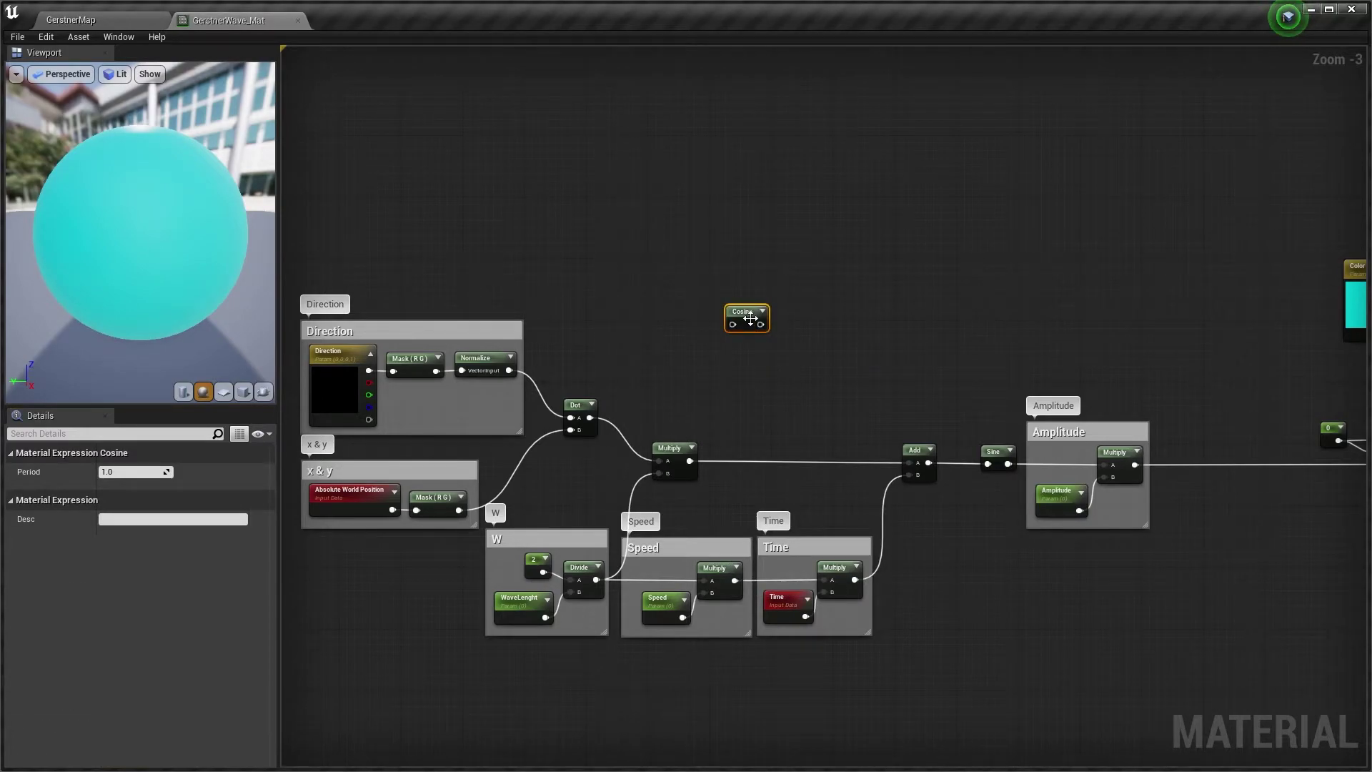
{"action": "left_click_drag", "start_coordinate": [750, 318], "coordinate": [781, 319]}
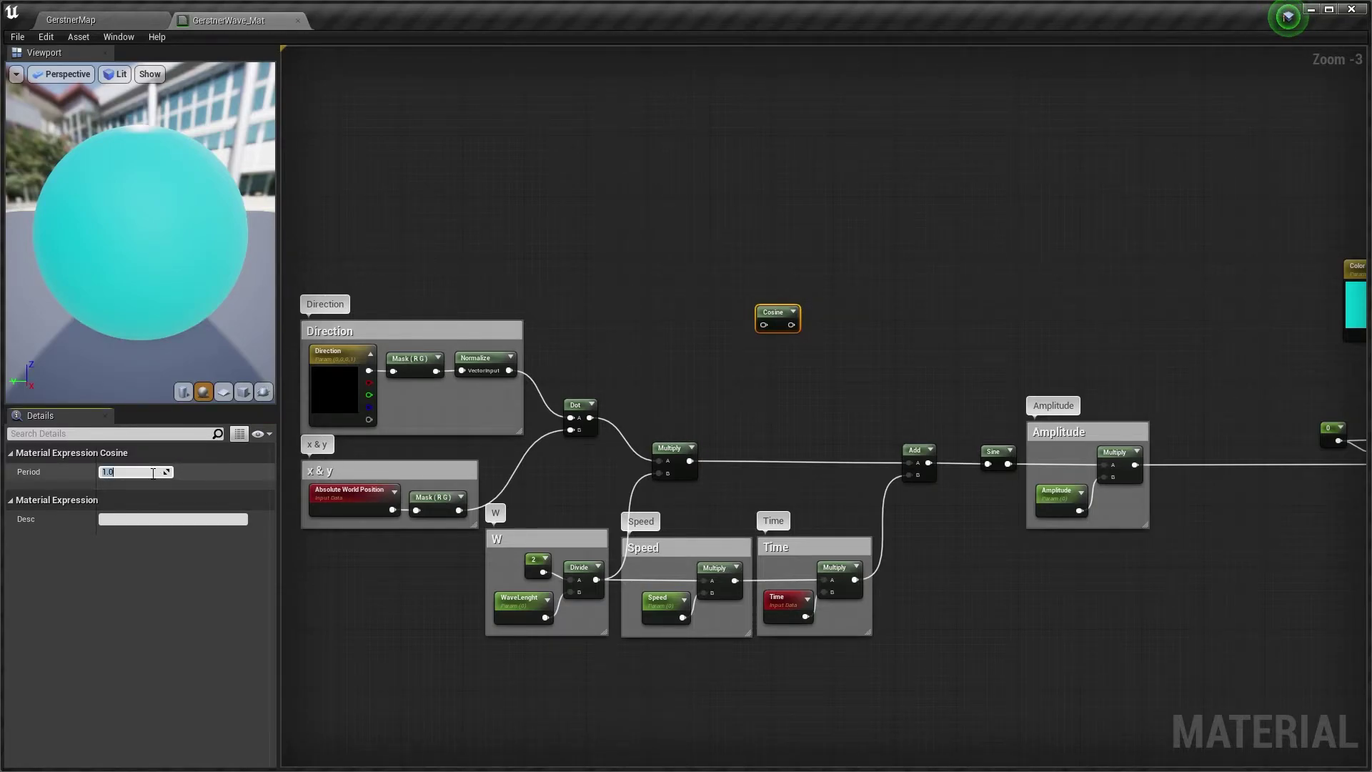
{"action": "key", "text": "Return"}
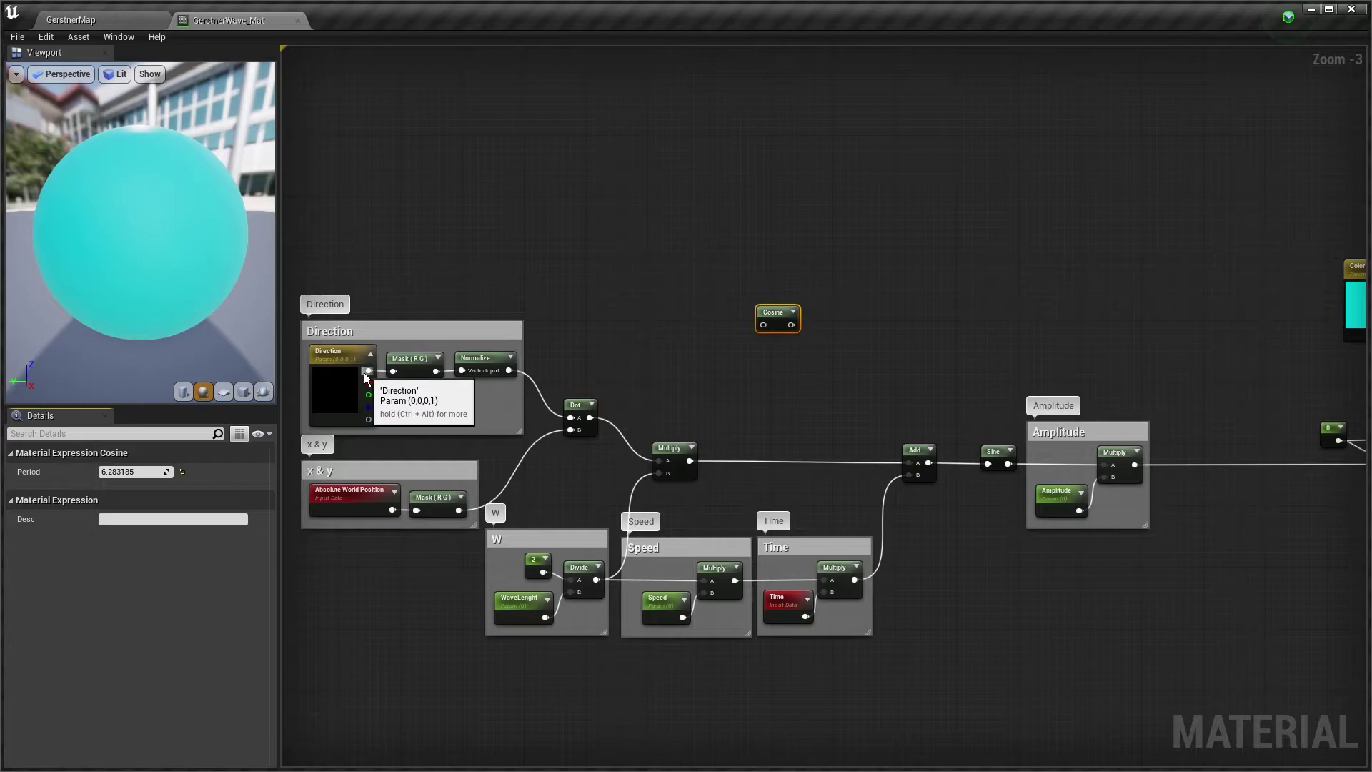
- Add two ComponentMask nodes from the normalized direction, one keeping only R, one only G
{"action": "left_click_drag", "start_coordinate": [364, 372], "coordinate": [686, 295]}
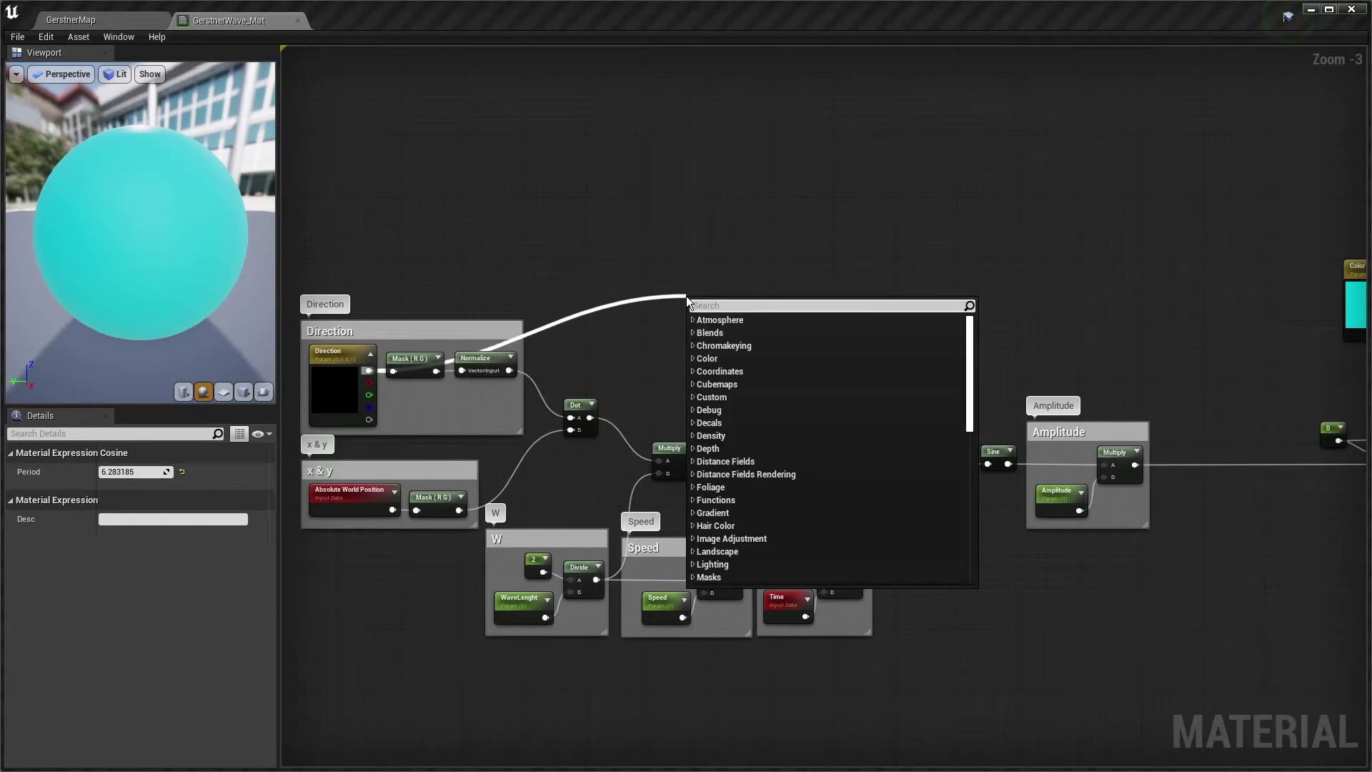
{"action": "type", "text": "mask"}
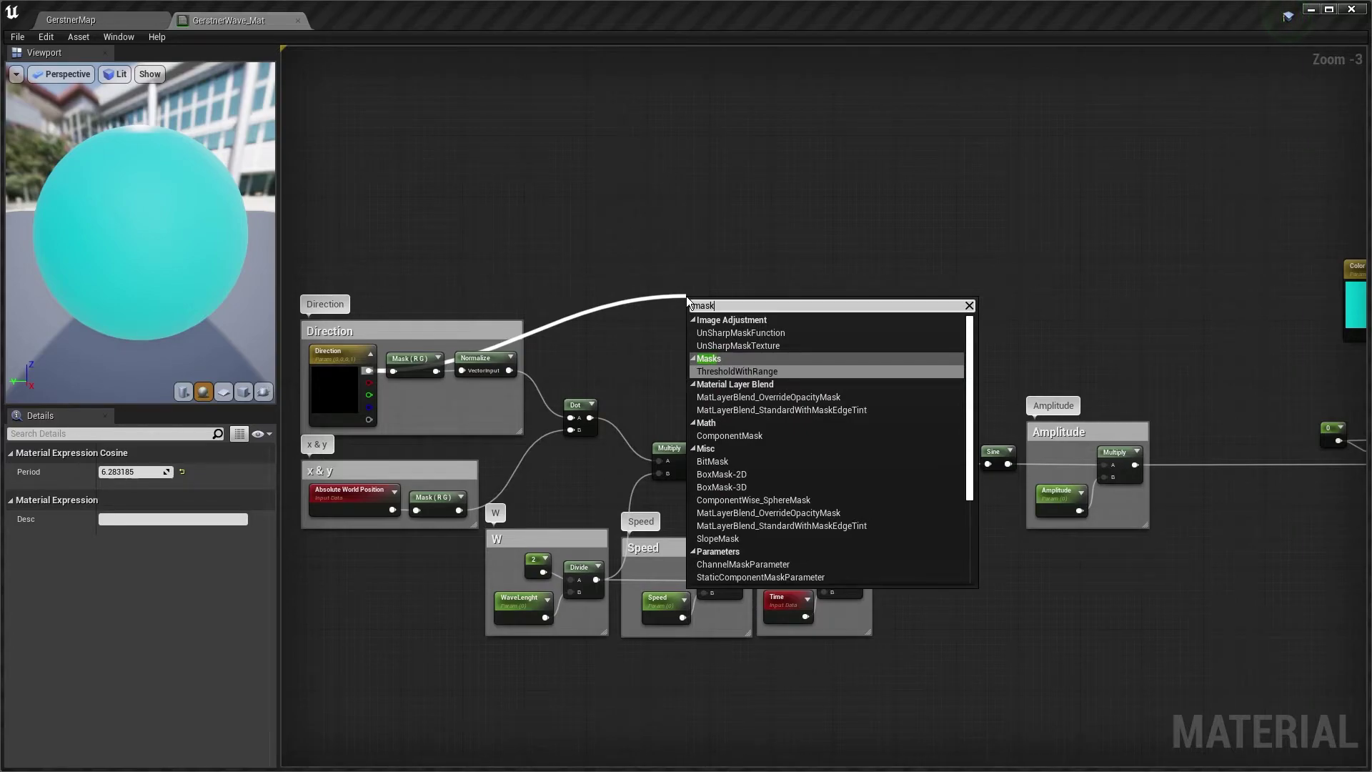
{"action": "left_click", "coordinate": [724, 435]}
{"action": "left_click_drag", "start_coordinate": [714, 309], "coordinate": [784, 280]}
{"action": "left_click", "coordinate": [104, 488]}
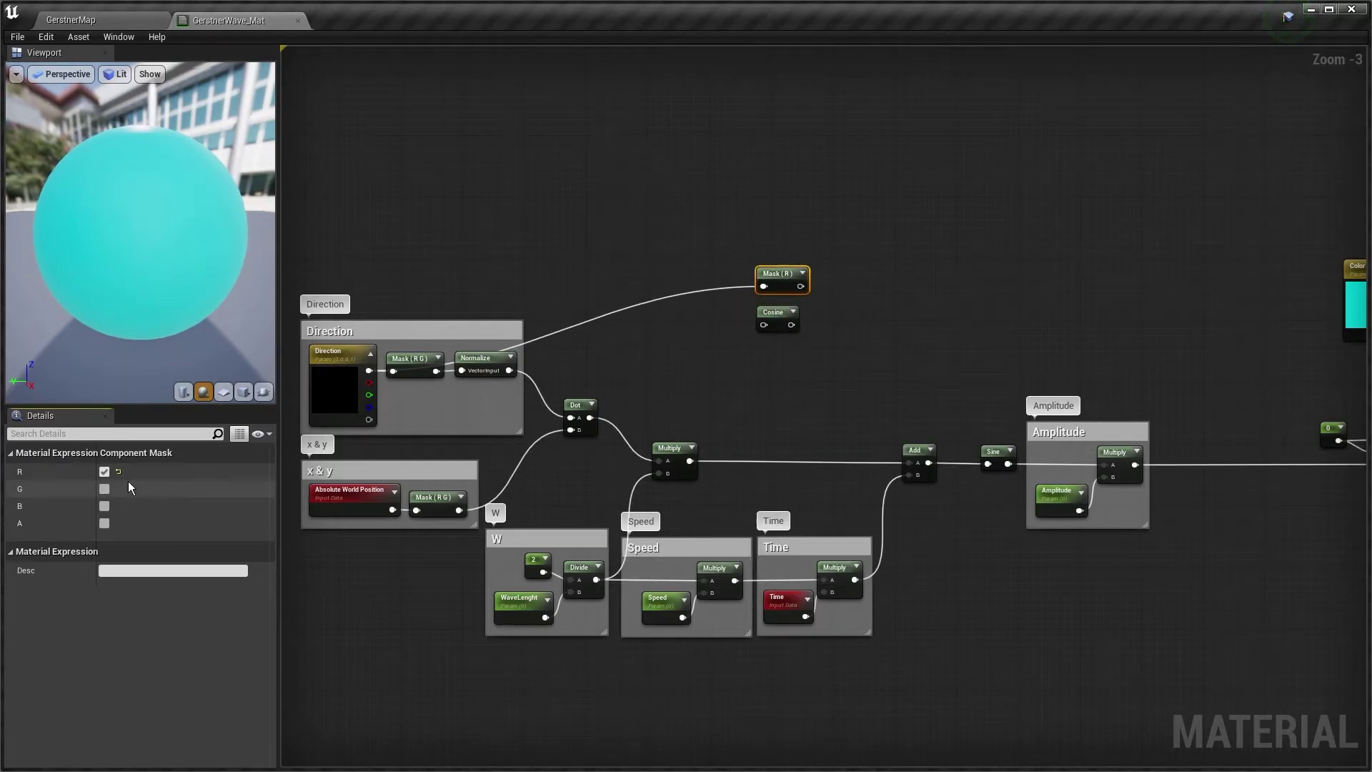
{"action": "left_click_drag", "start_coordinate": [509, 370], "coordinate": [762, 355]}
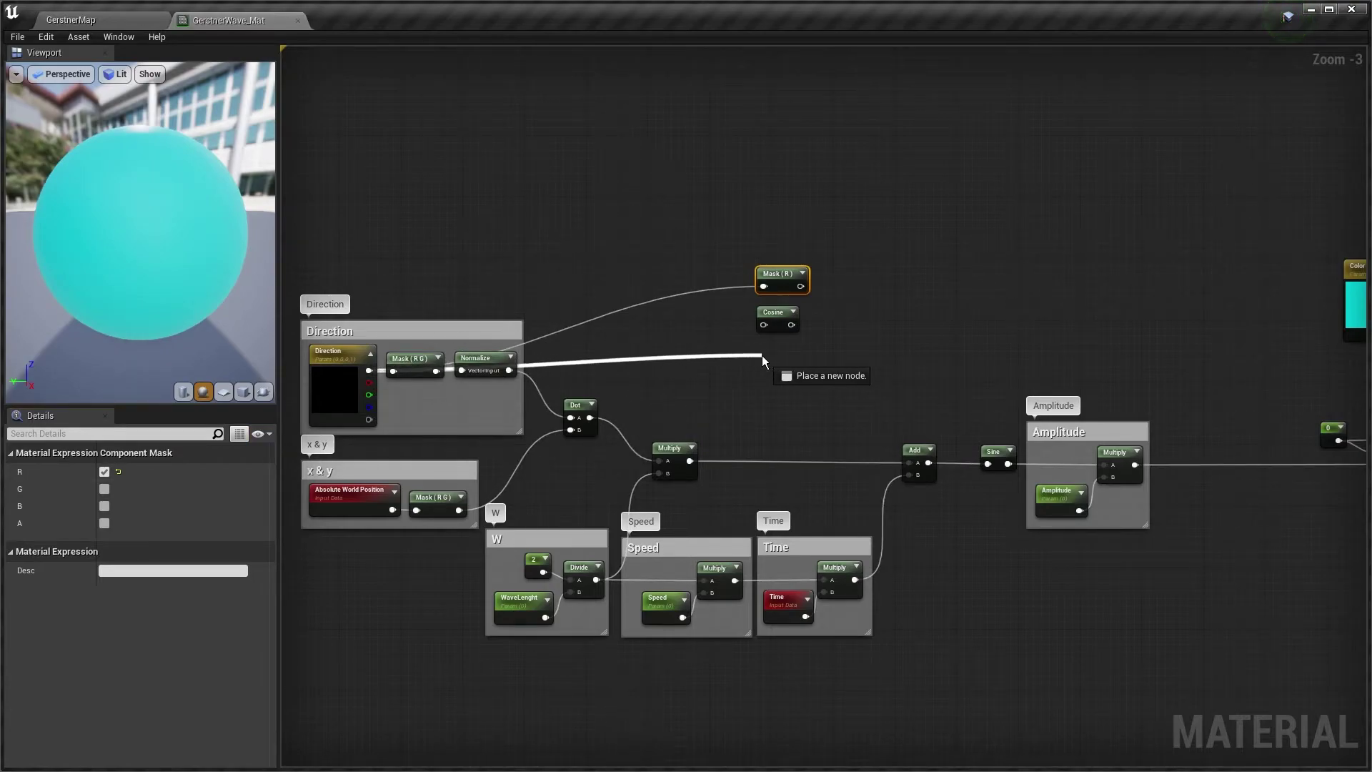
{"action": "type", "text": "com"}
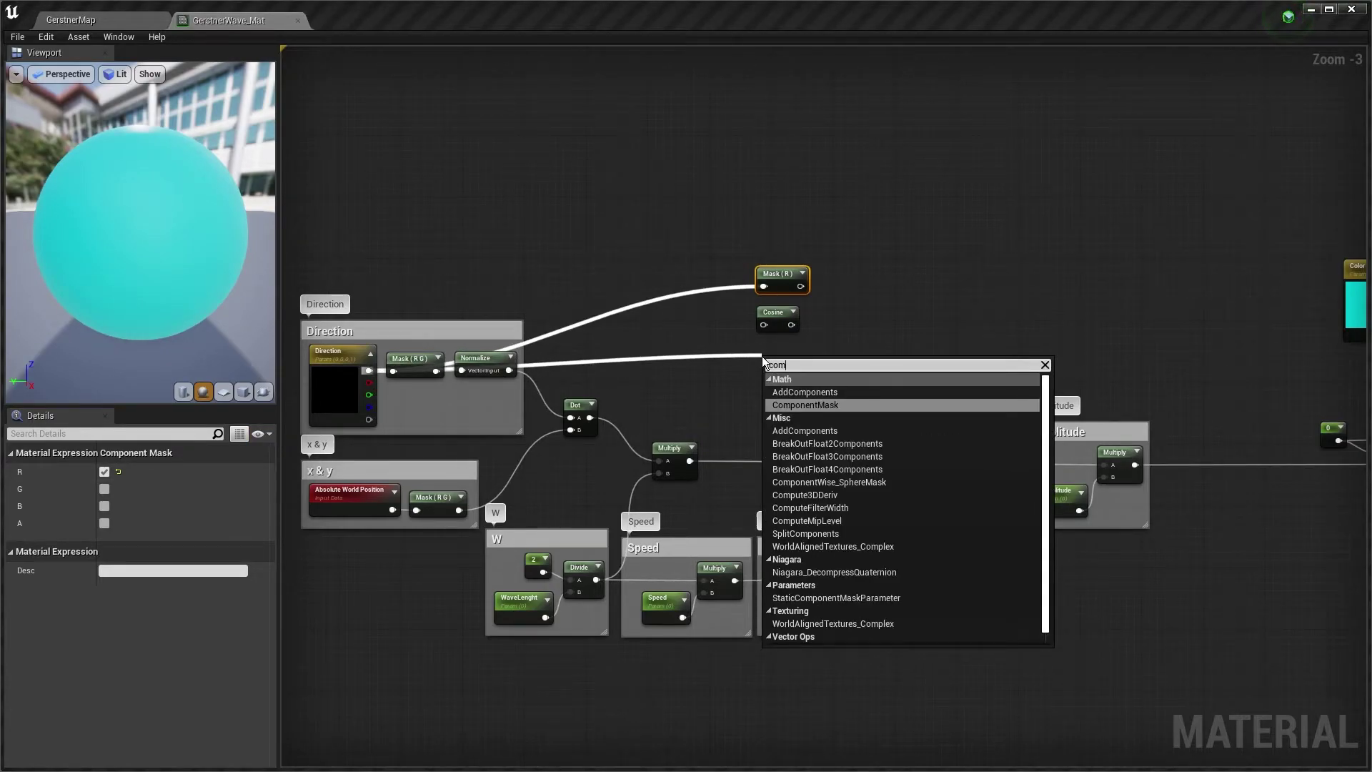
{"action": "left_click", "coordinate": [792, 405]}
{"action": "left_click_drag", "start_coordinate": [780, 361], "coordinate": [775, 350]}
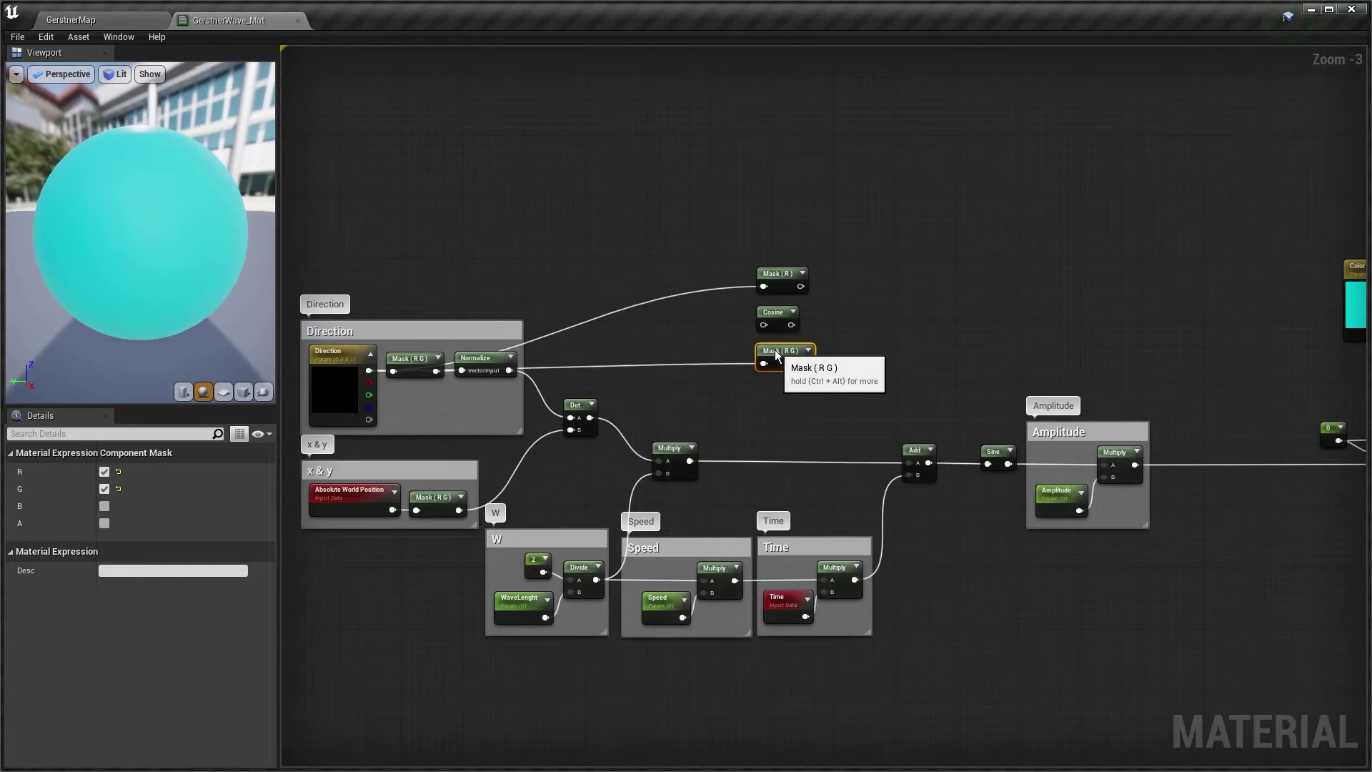
{"action": "left_click", "coordinate": [104, 472]}
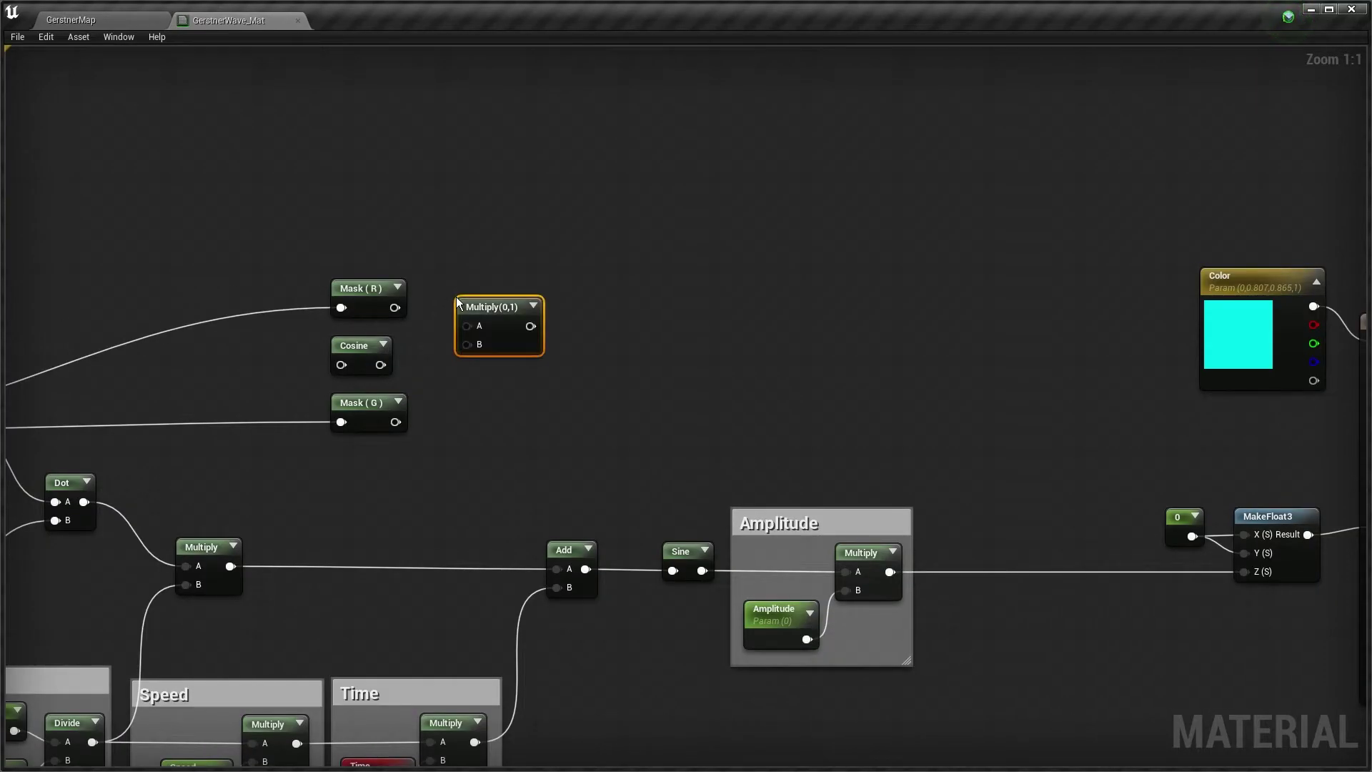
- Create two Multiply nodes pairing Cosine with Mask (R) and with Mask (G)
{"action": "left_click_drag", "start_coordinate": [471, 344], "coordinate": [485, 433]}
{"action": "key", "text": "ctrl+w"}
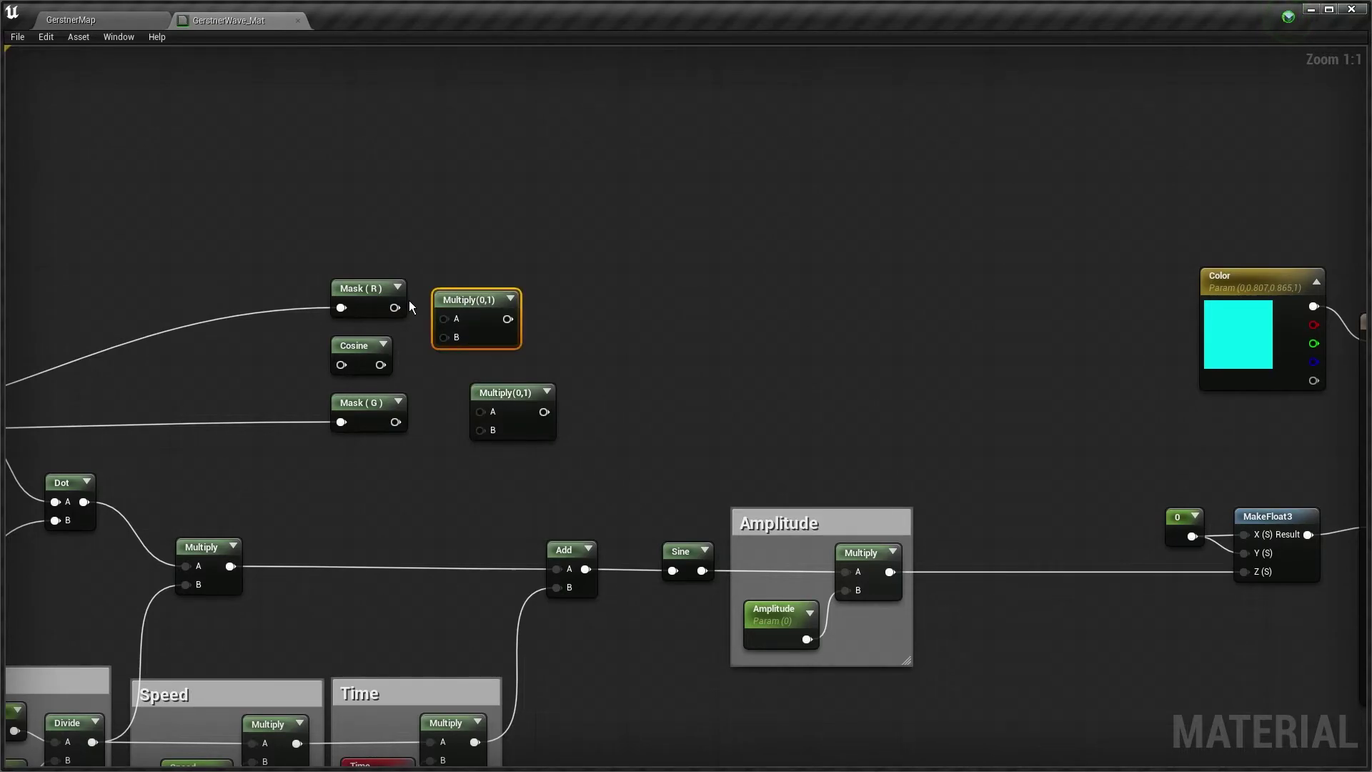
{"action": "left_click_drag", "start_coordinate": [394, 307], "coordinate": [443, 318]}
{"action": "left_click_drag", "start_coordinate": [381, 364], "coordinate": [444, 337]}
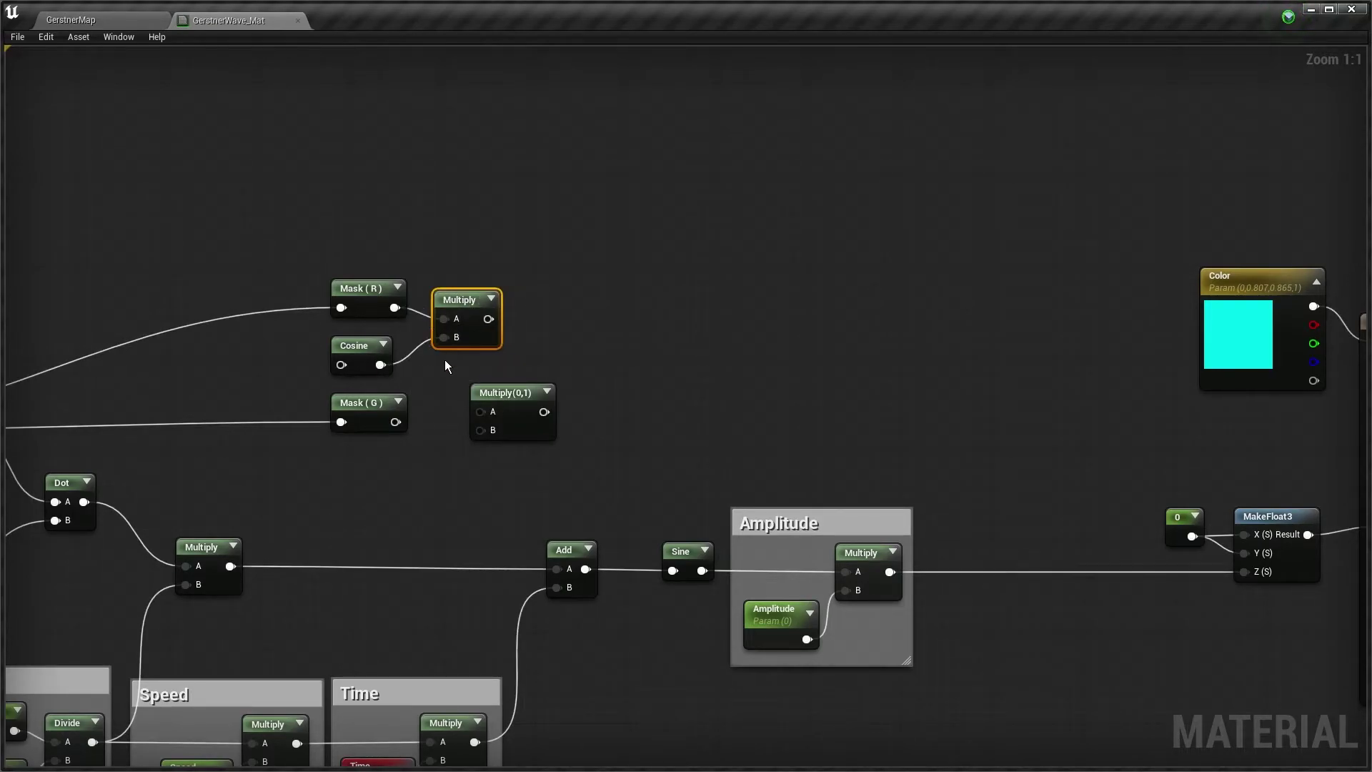
{"action": "left_click_drag", "start_coordinate": [496, 393], "coordinate": [456, 369]}
{"action": "left_click_drag", "start_coordinate": [394, 422], "coordinate": [444, 405]}
{"action": "left_click_drag", "start_coordinate": [380, 365], "coordinate": [446, 388]}
{"action": "left_click", "coordinate": [582, 343]}
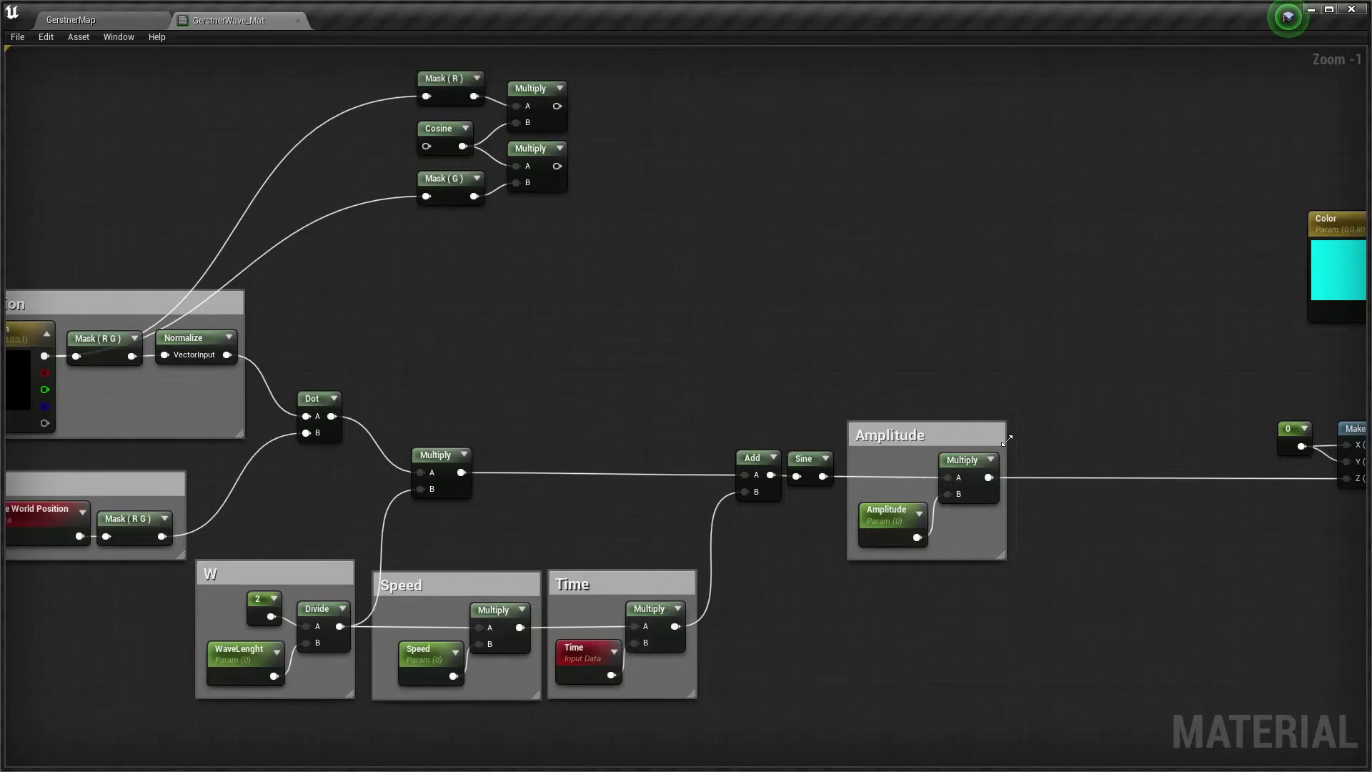
- Multiply the W divide result by the amplitude term in a new Multiply node
{"action": "left_click", "coordinate": [1048, 245]}
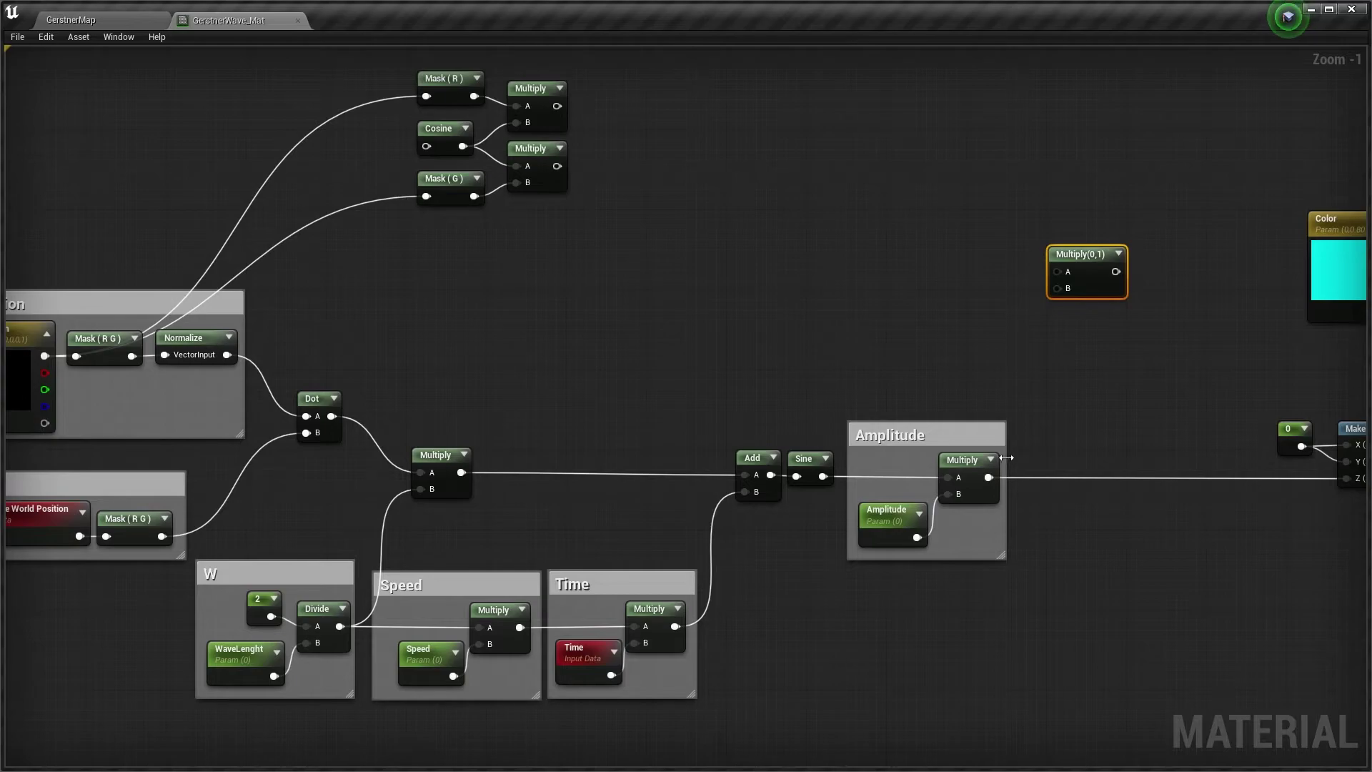
{"action": "left_click_drag", "start_coordinate": [989, 477], "coordinate": [1057, 287]}
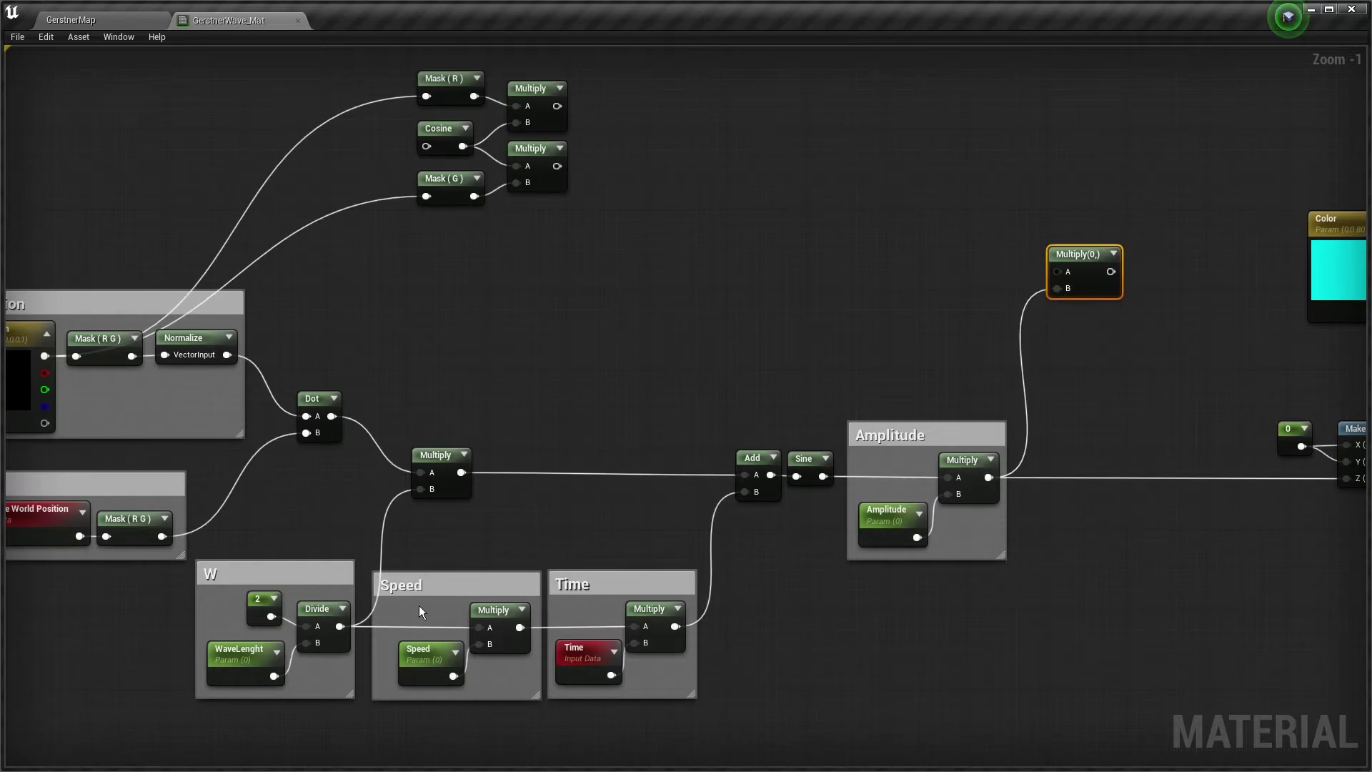
{"action": "left_click_drag", "start_coordinate": [340, 626], "coordinate": [1057, 273]}
{"action": "right_click_drag", "start_coordinate": [1006, 197], "coordinate": [756, 233]}
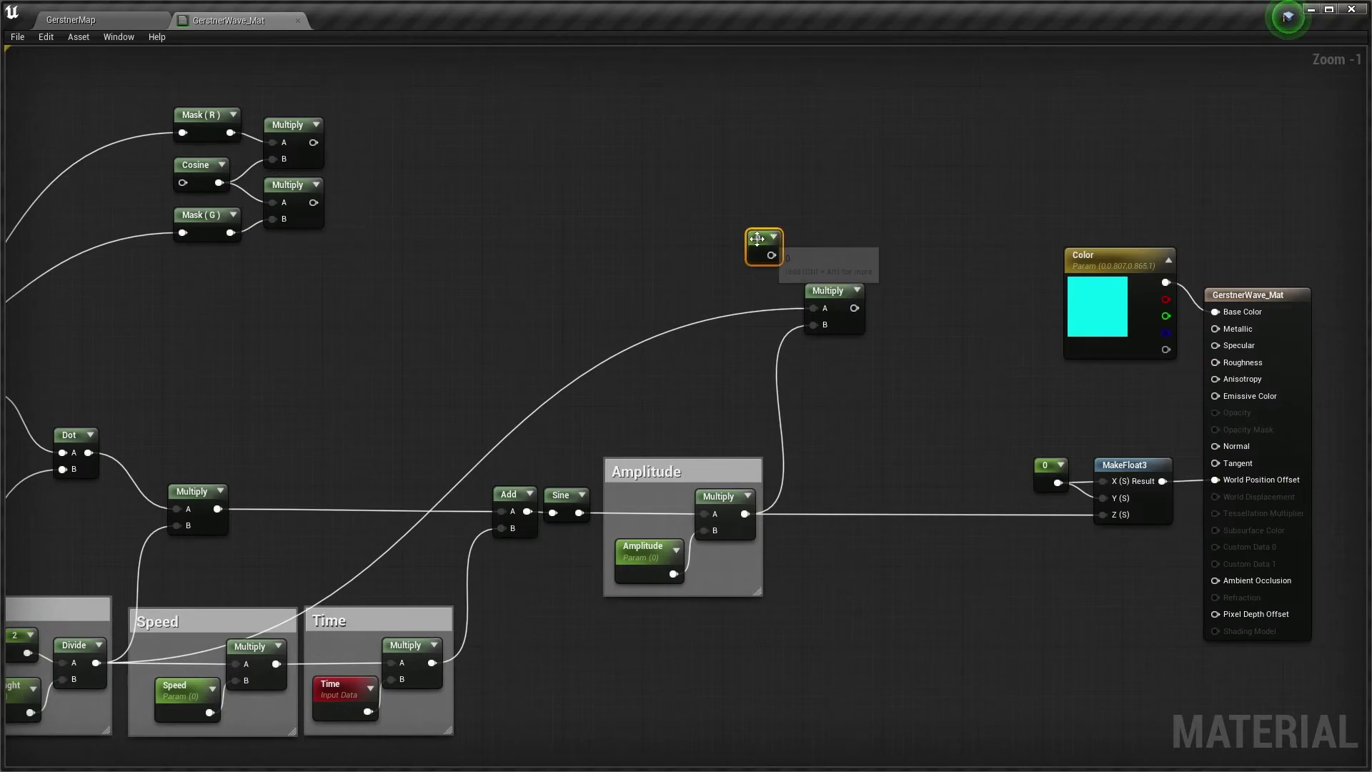
- Convert the constant 0 into a parameter named numWaves, placed below the new Multiply
{"action": "right_click", "coordinate": [757, 237]}
{"action": "left_click", "coordinate": [793, 297]}
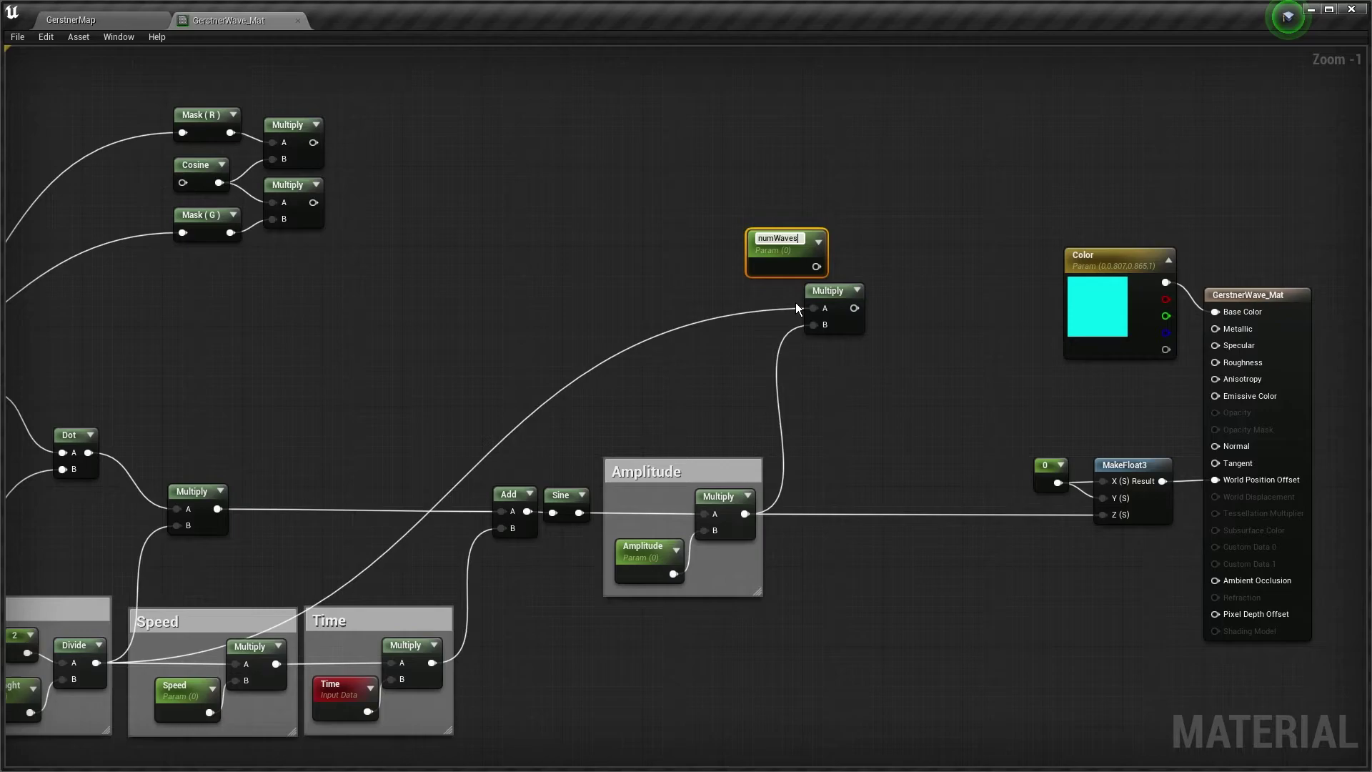
{"action": "type", "text": "numWaves"}
{"action": "key", "text": "Return"}
{"action": "right_click_drag", "start_coordinate": [866, 259], "coordinate": [801, 250]}
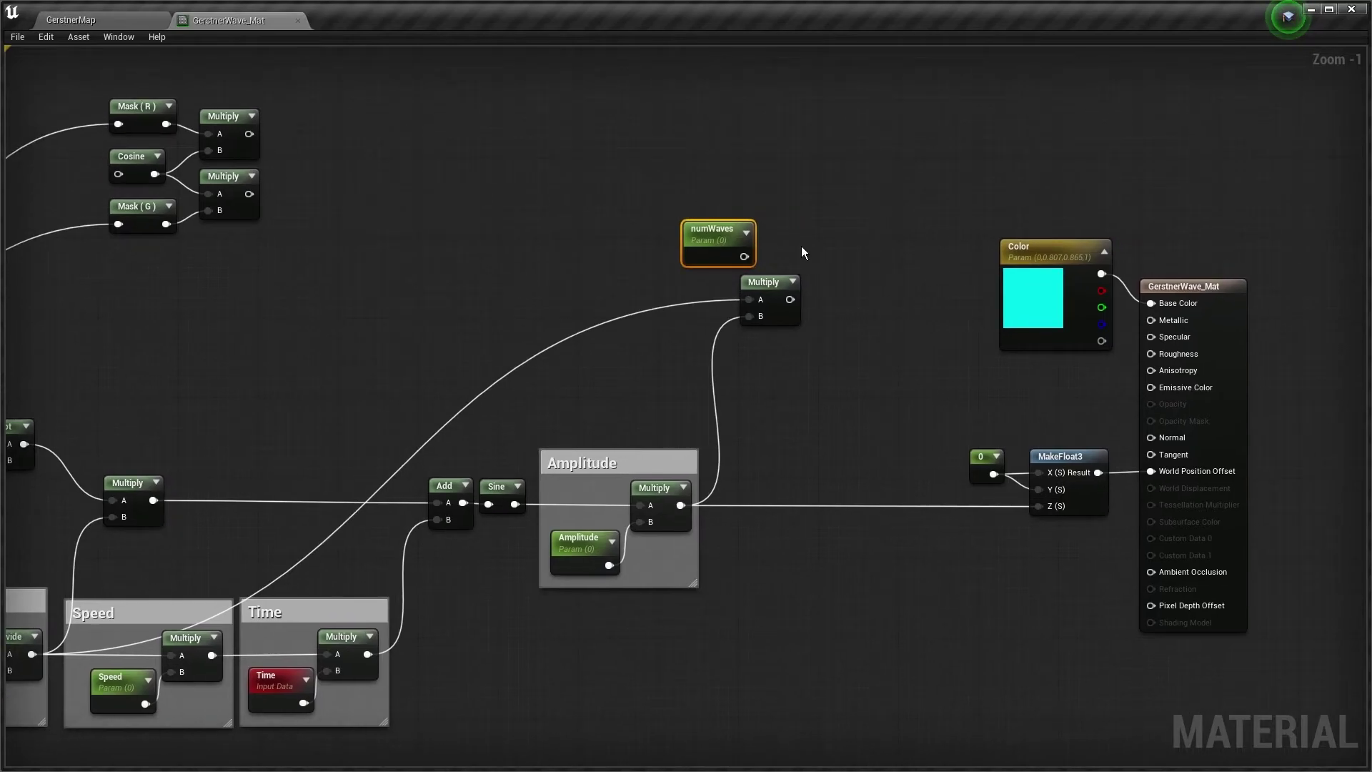
{"action": "left_click_drag", "start_coordinate": [716, 232], "coordinate": [864, 333]}
- Multiply the W-and-amplitude product by numWaves
{"action": "left_click", "coordinate": [855, 289]}
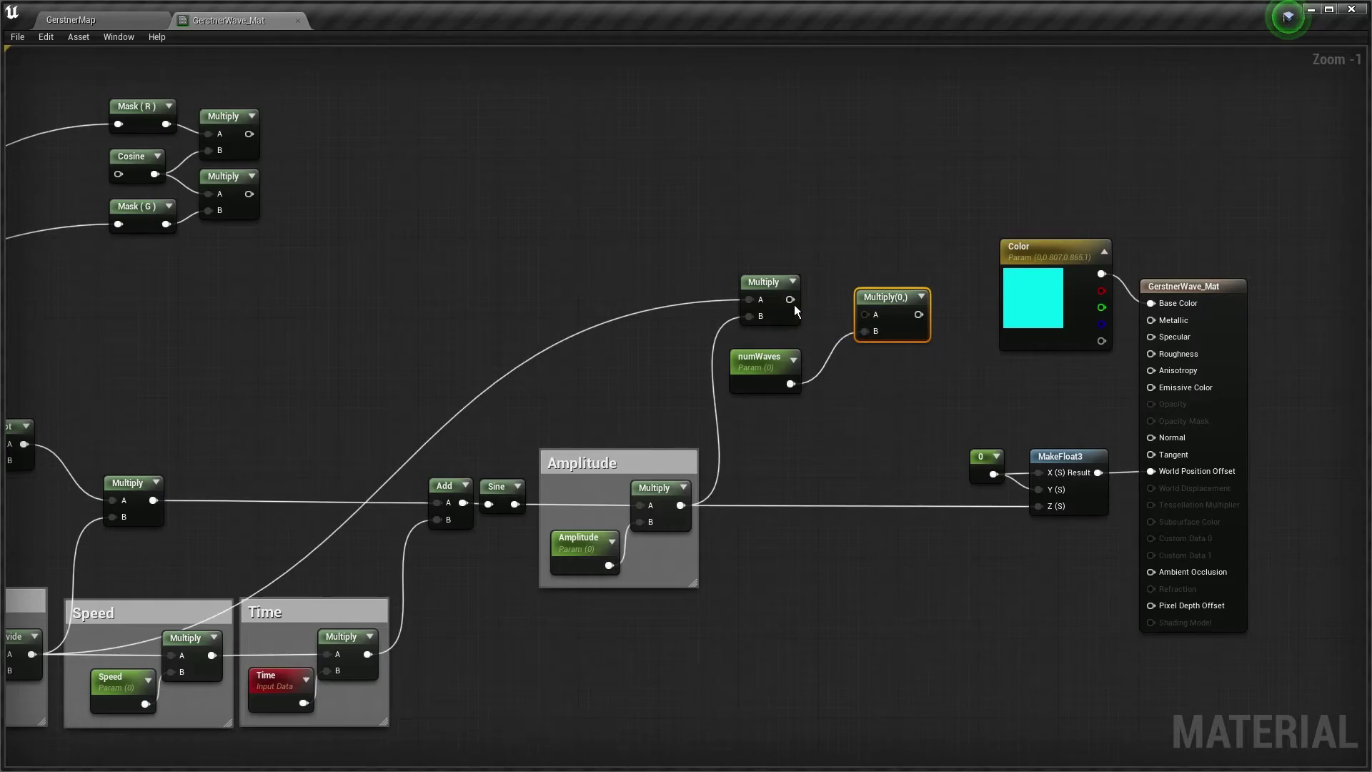
{"action": "left_click_drag", "start_coordinate": [790, 300], "coordinate": [868, 312]}
{"action": "right_click_drag", "start_coordinate": [871, 310], "coordinate": [767, 354]}
- Add a new constant and convert it into a parameter named Steepness
{"action": "left_click", "coordinate": [727, 235]}
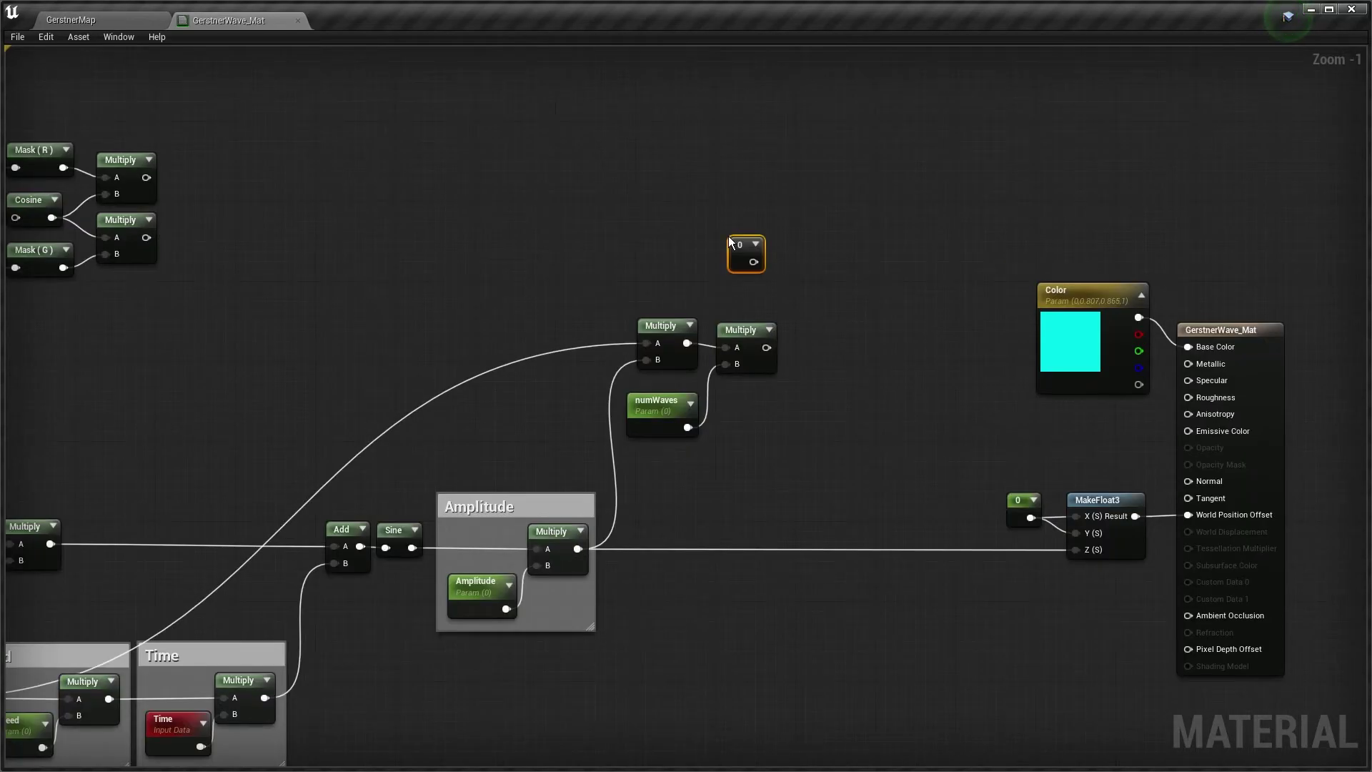
{"action": "right_click", "coordinate": [731, 241]}
{"action": "left_click", "coordinate": [780, 302]}
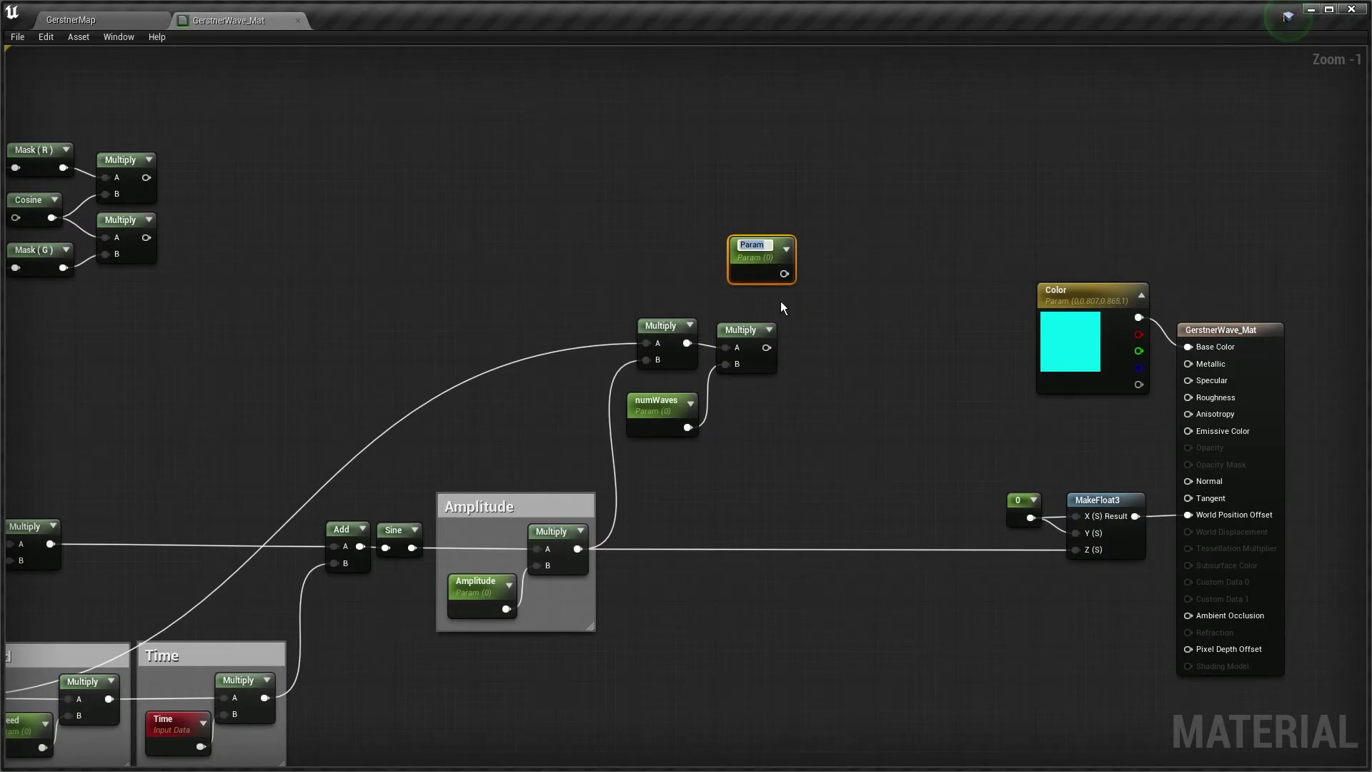
{"action": "type", "text": "Steepness"}
{"action": "key", "text": "Return"}
{"action": "left_click", "coordinate": [824, 323]}
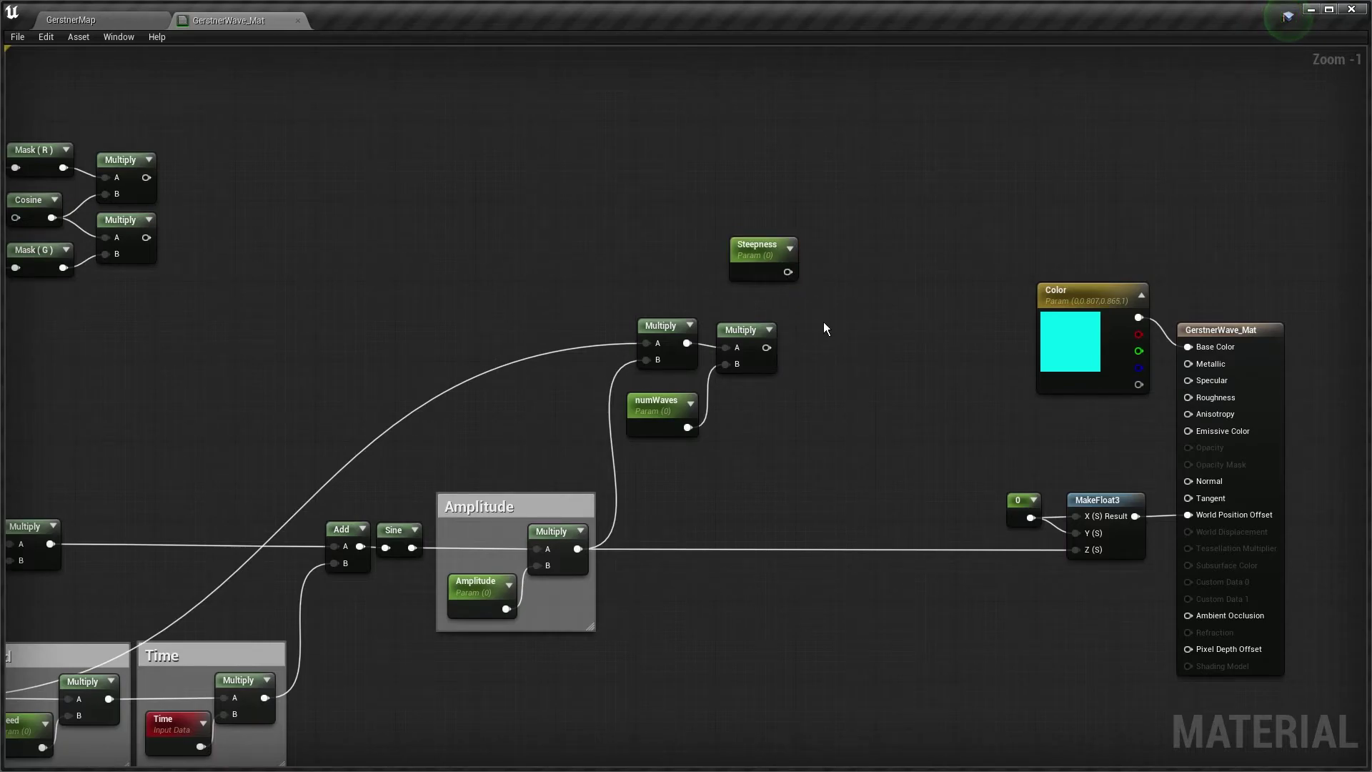
- Divide Steepness by the numWaves product and group these nodes in a comment titled 'Qi'
{"action": "left_click", "coordinate": [842, 323]}
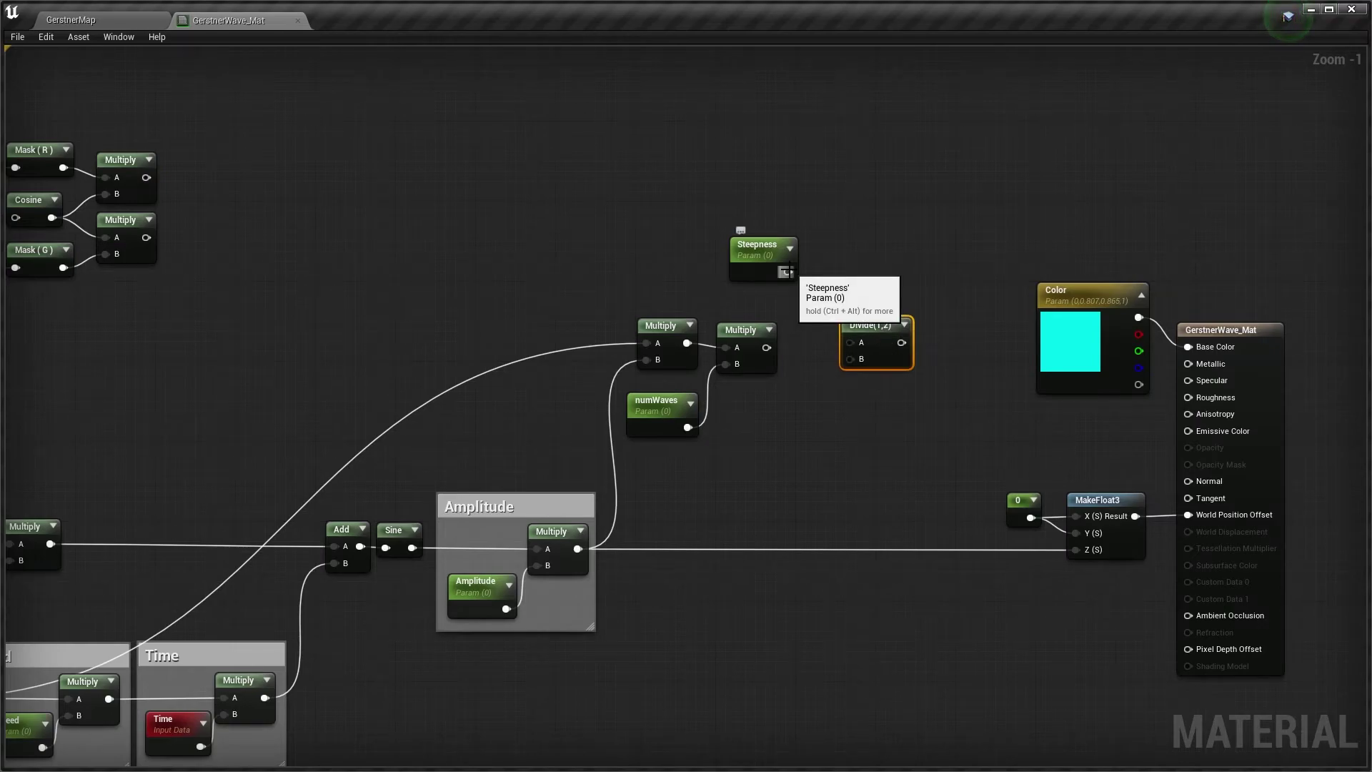
{"action": "left_click_drag", "start_coordinate": [788, 273], "coordinate": [850, 342]}
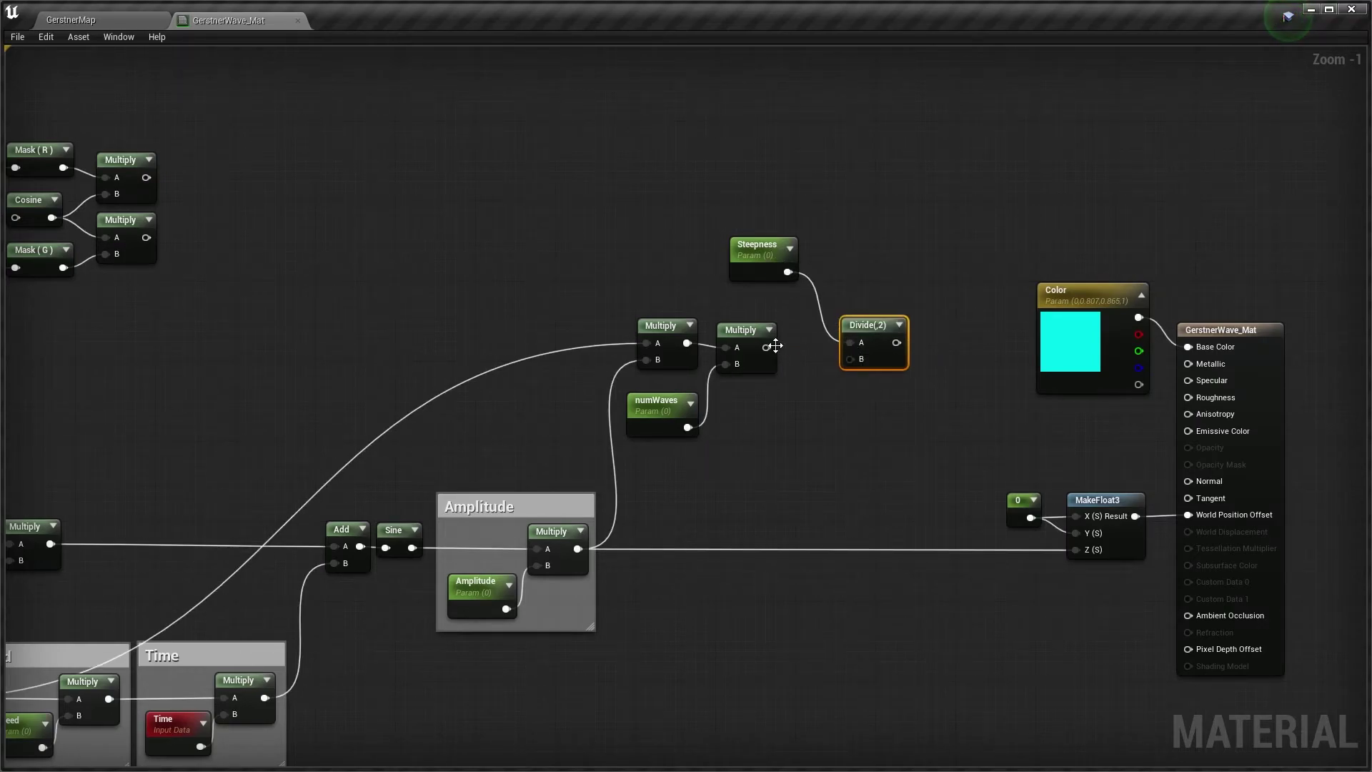
{"action": "left_click_drag", "start_coordinate": [766, 347], "coordinate": [850, 359]}
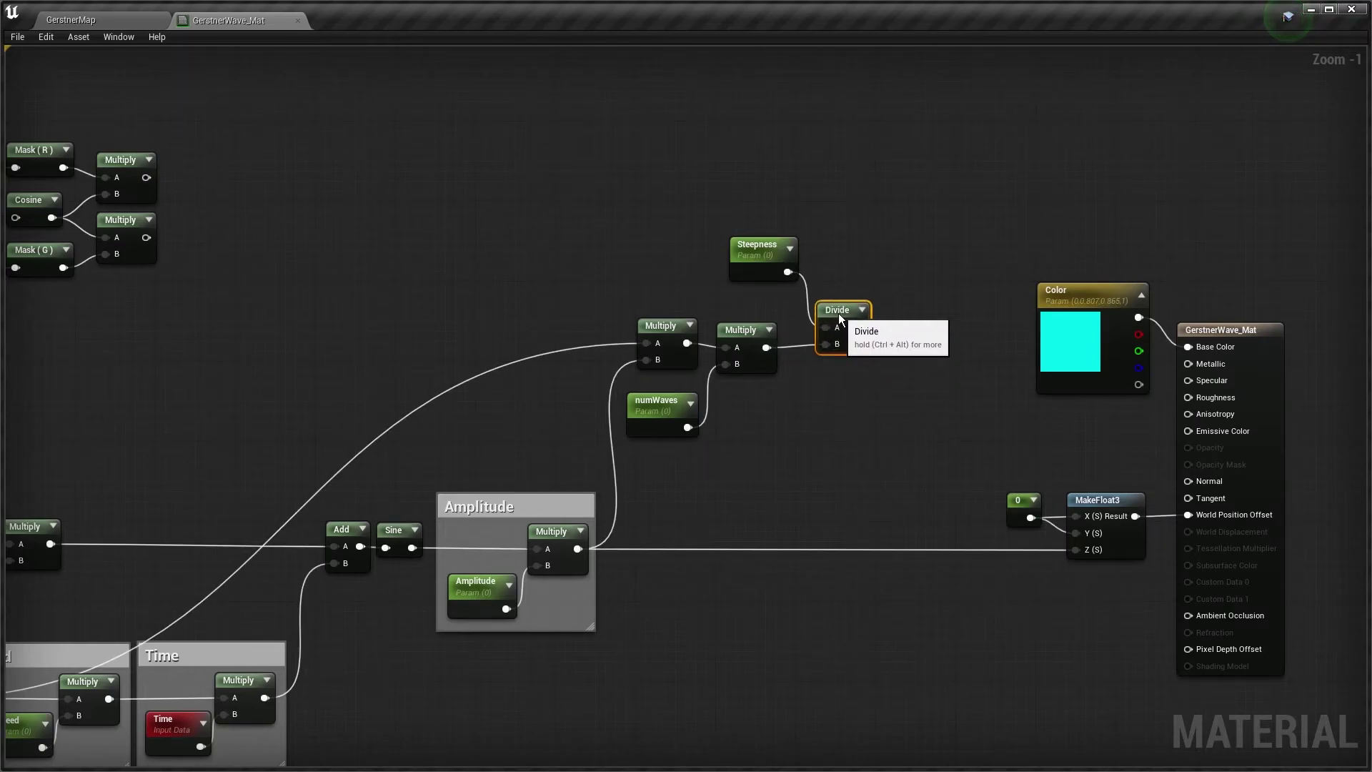
{"action": "scroll", "coordinate": [856, 457], "scroll_direction": "down", "scroll_amount": 1}
{"action": "type", "text": "c"}
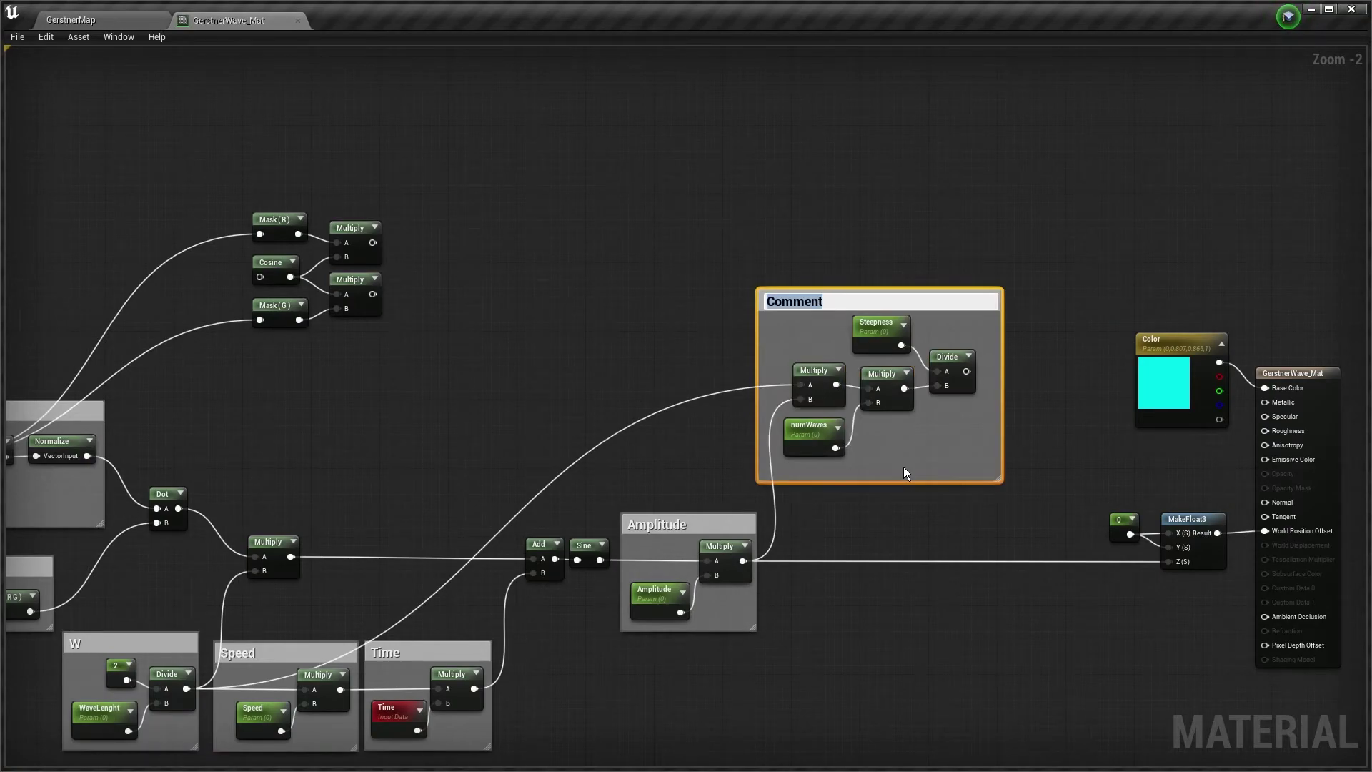
{"action": "type", "text": "Qi"}
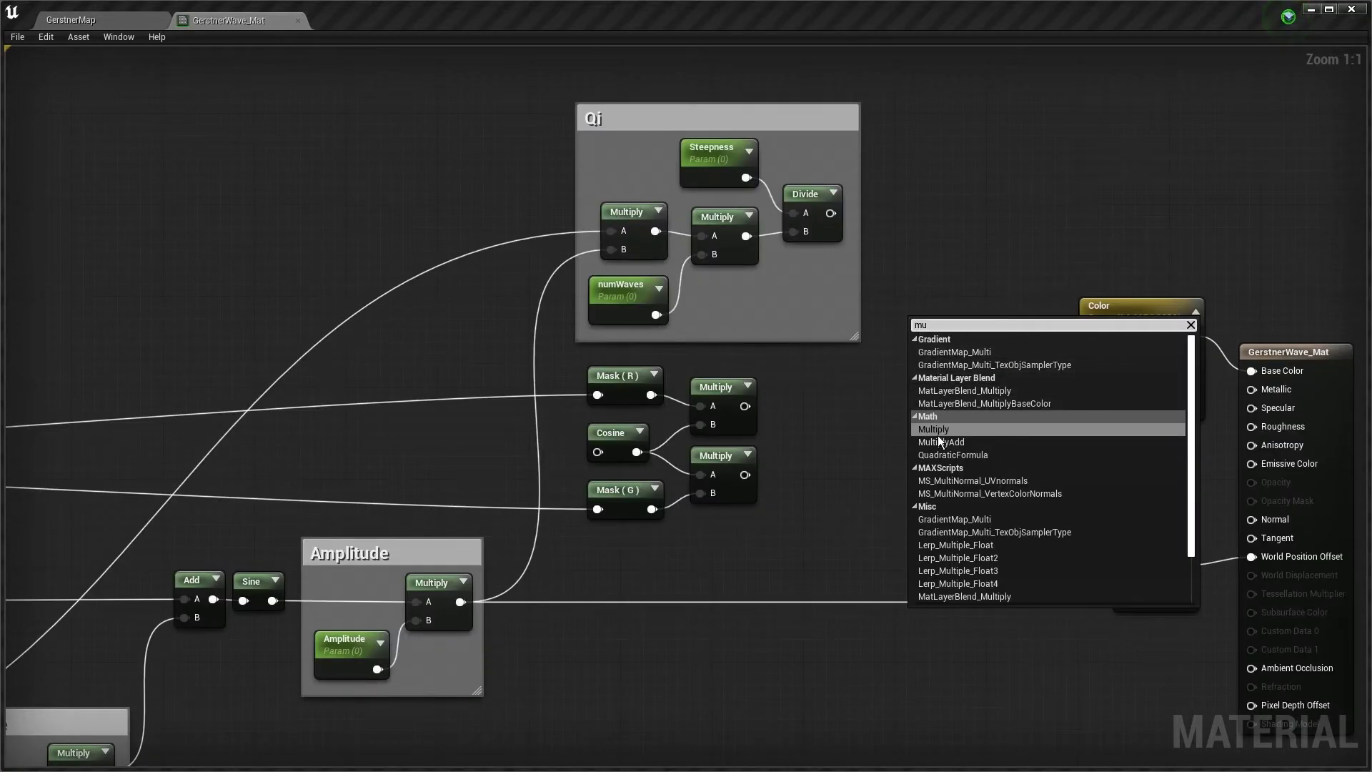
- Multiply the Qi result by the amplitude term in a new Multiply node
{"action": "left_click", "coordinate": [937, 431]}
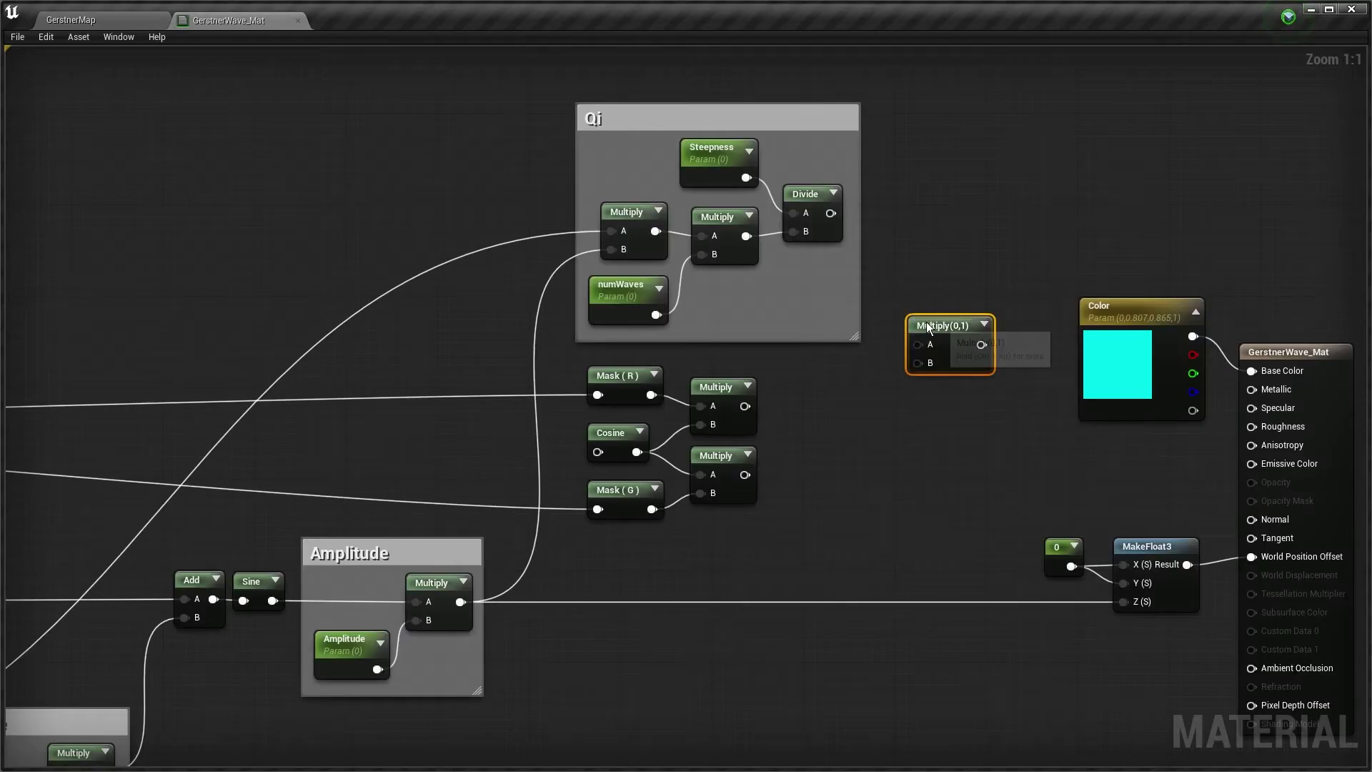
{"action": "left_click_drag", "start_coordinate": [942, 327], "coordinate": [906, 288]}
{"action": "left_click_drag", "start_coordinate": [831, 213], "coordinate": [899, 286]}
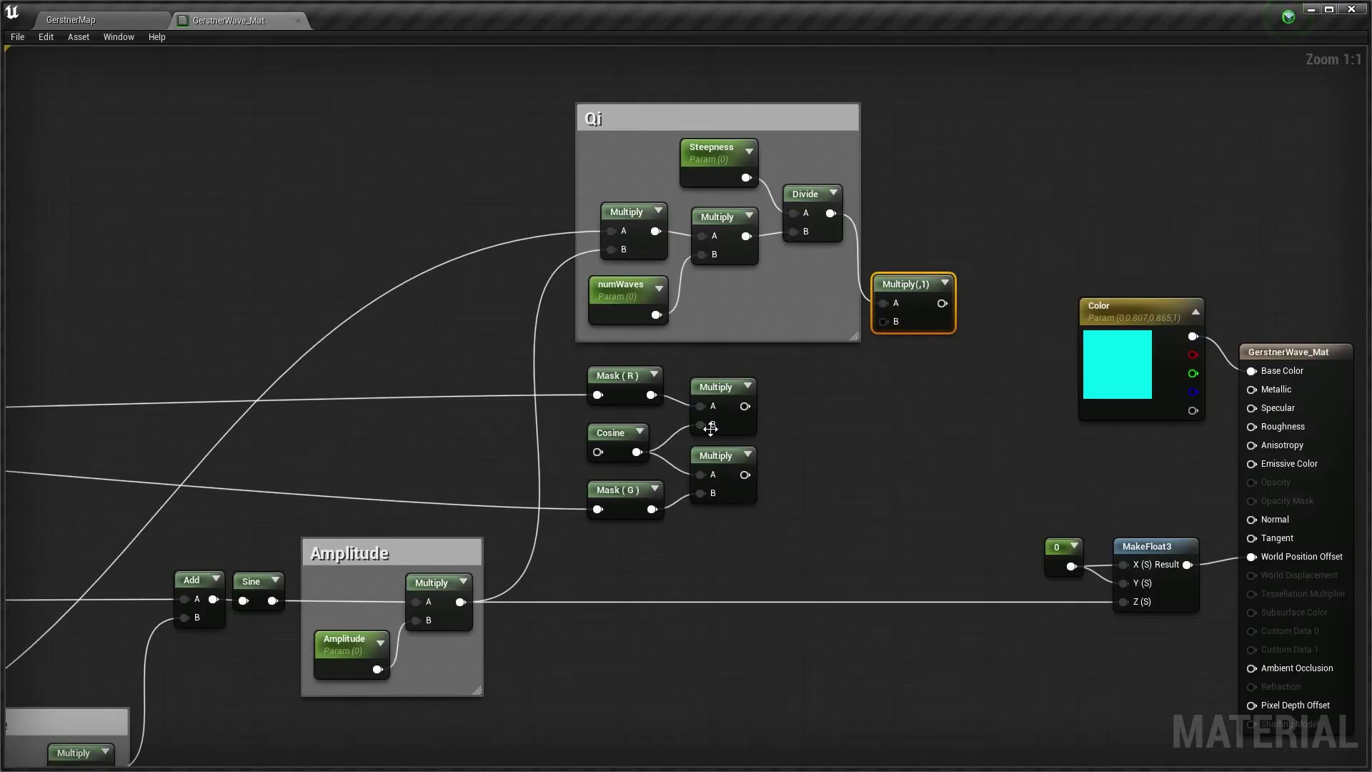
{"action": "left_click_drag", "start_coordinate": [466, 595], "coordinate": [881, 323]}
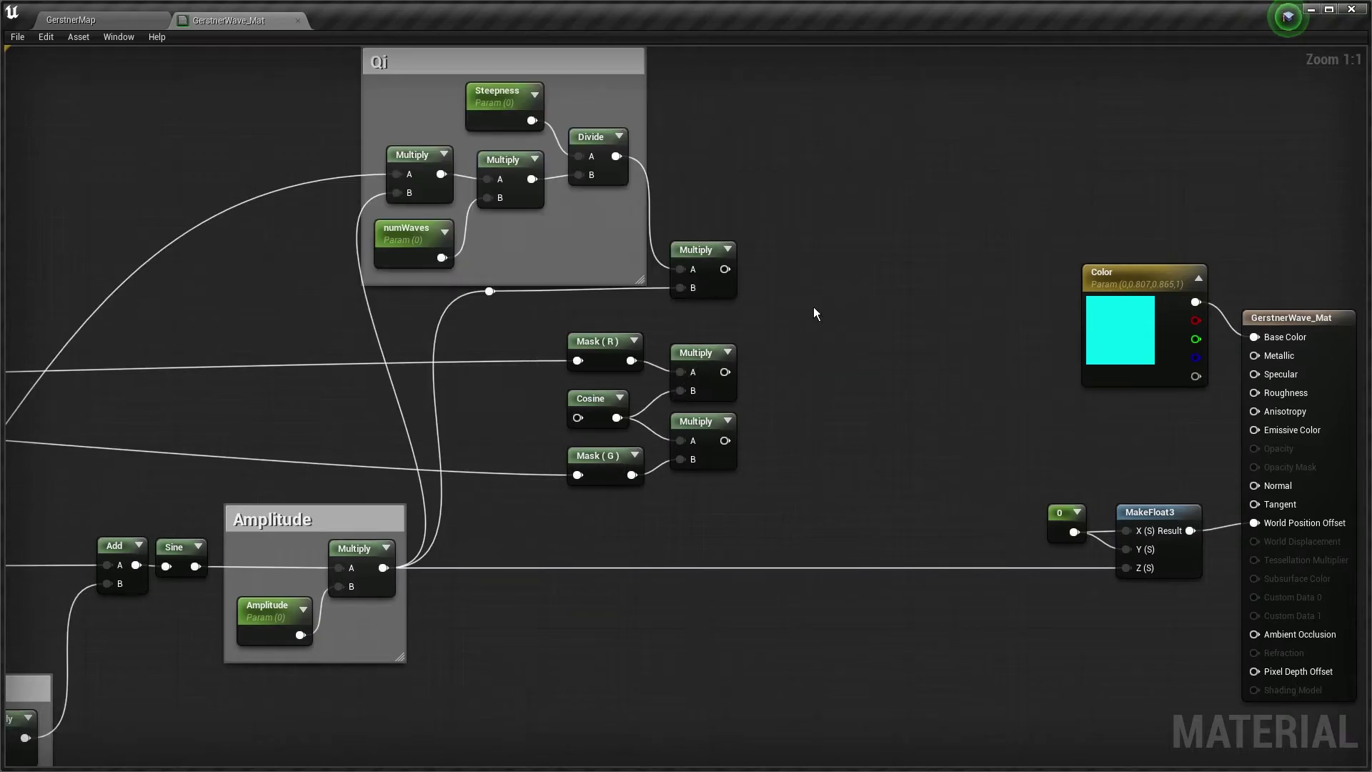
- Add two Multiply nodes combining that product with the Mask (R) and Mask (G) cosine products
{"action": "left_click", "coordinate": [819, 304]}
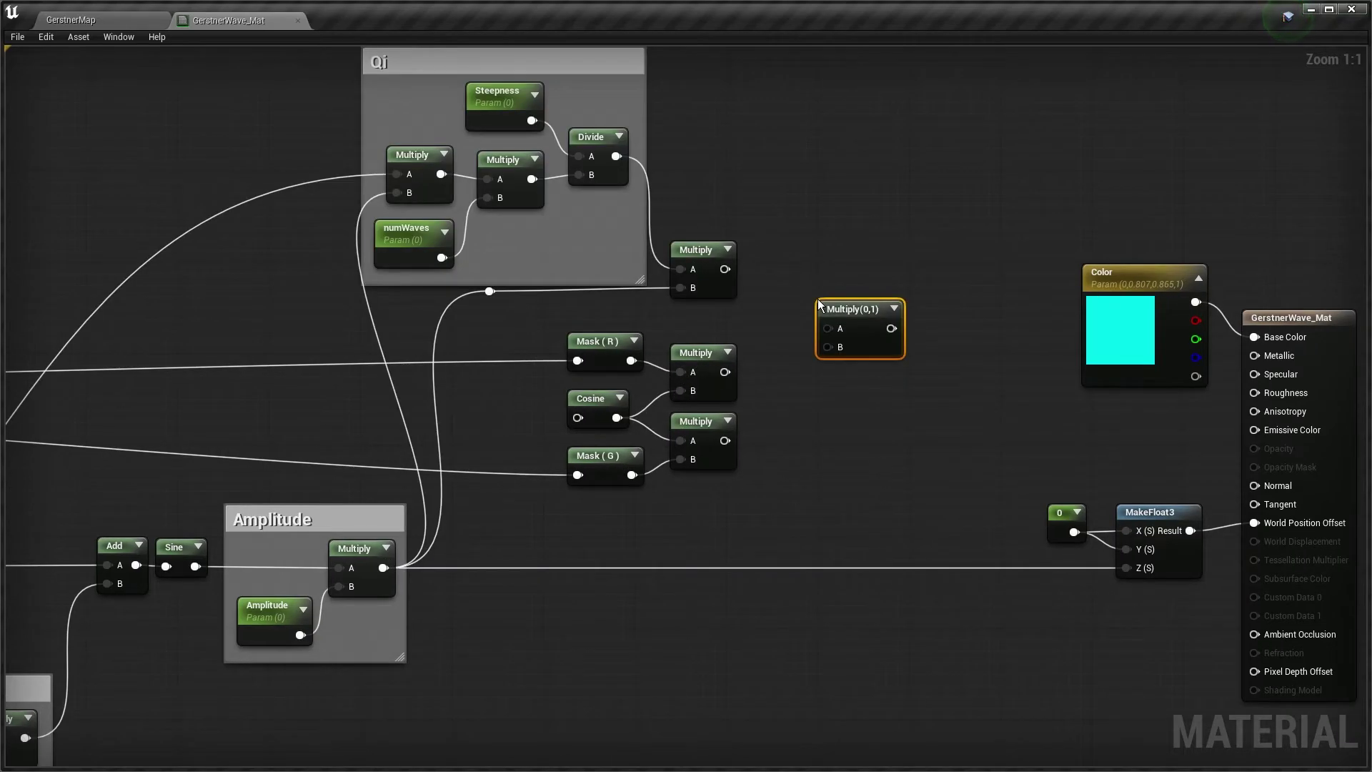
{"action": "left_click", "coordinate": [823, 416]}
{"action": "left_click_drag", "start_coordinate": [851, 309], "coordinate": [819, 272]}
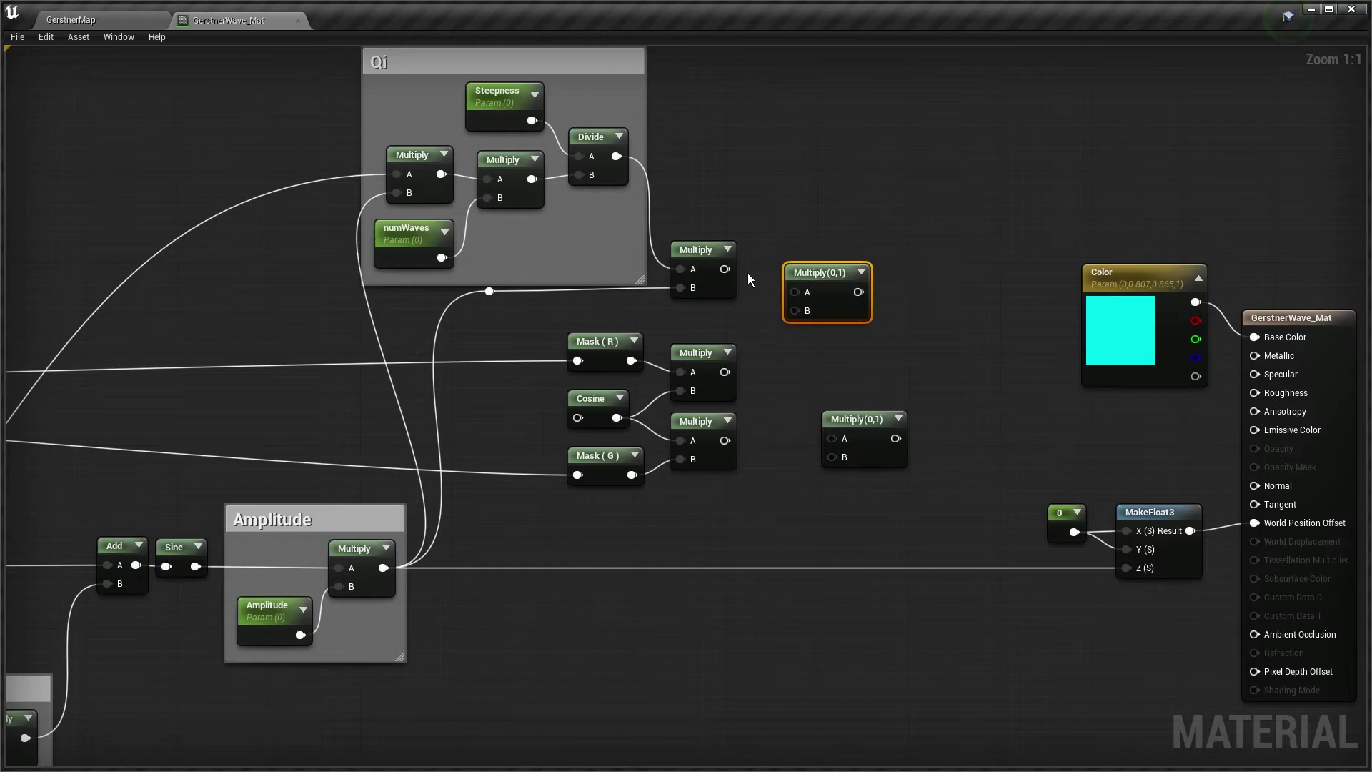
{"action": "left_click_drag", "start_coordinate": [724, 269], "coordinate": [793, 291]}
{"action": "left_click_drag", "start_coordinate": [724, 371], "coordinate": [794, 311]}
{"action": "left_click_drag", "start_coordinate": [843, 420], "coordinate": [793, 388]}
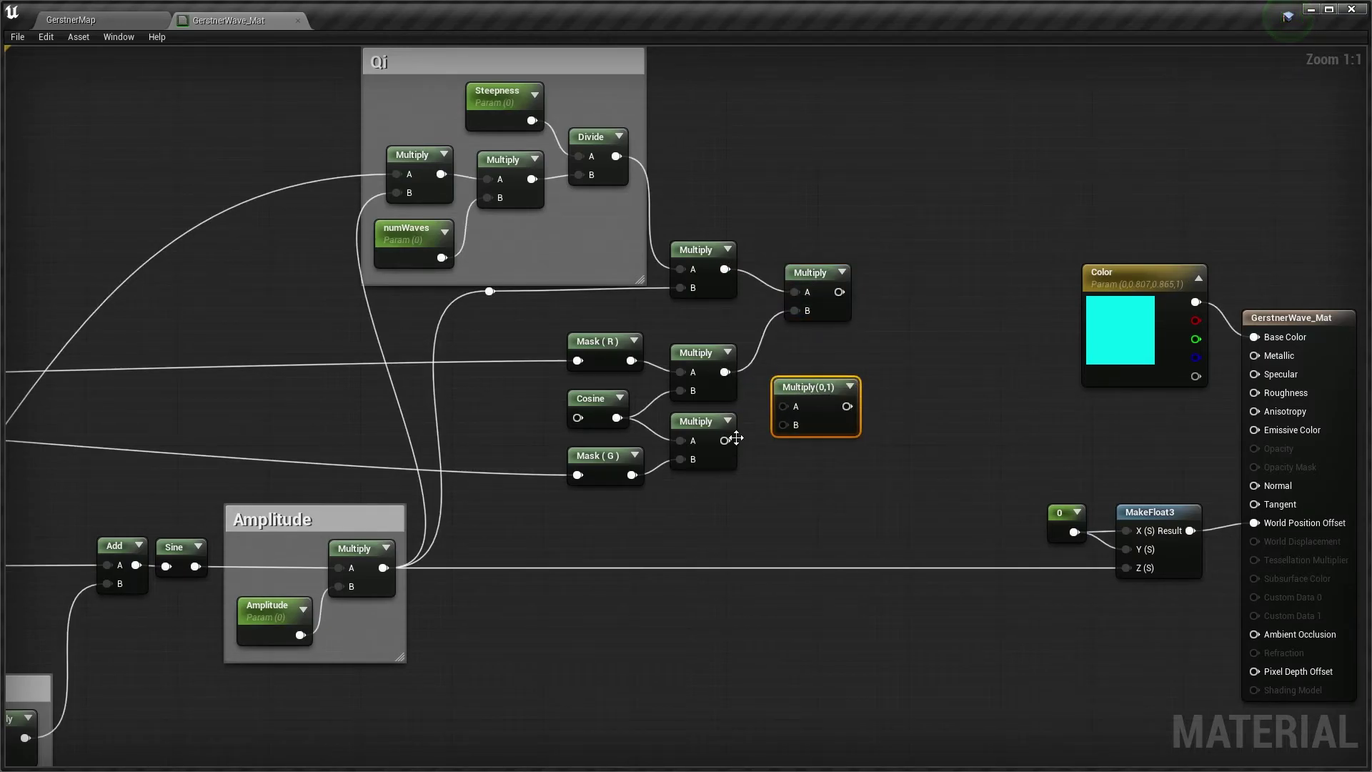
{"action": "left_click_drag", "start_coordinate": [723, 441], "coordinate": [786, 425]}
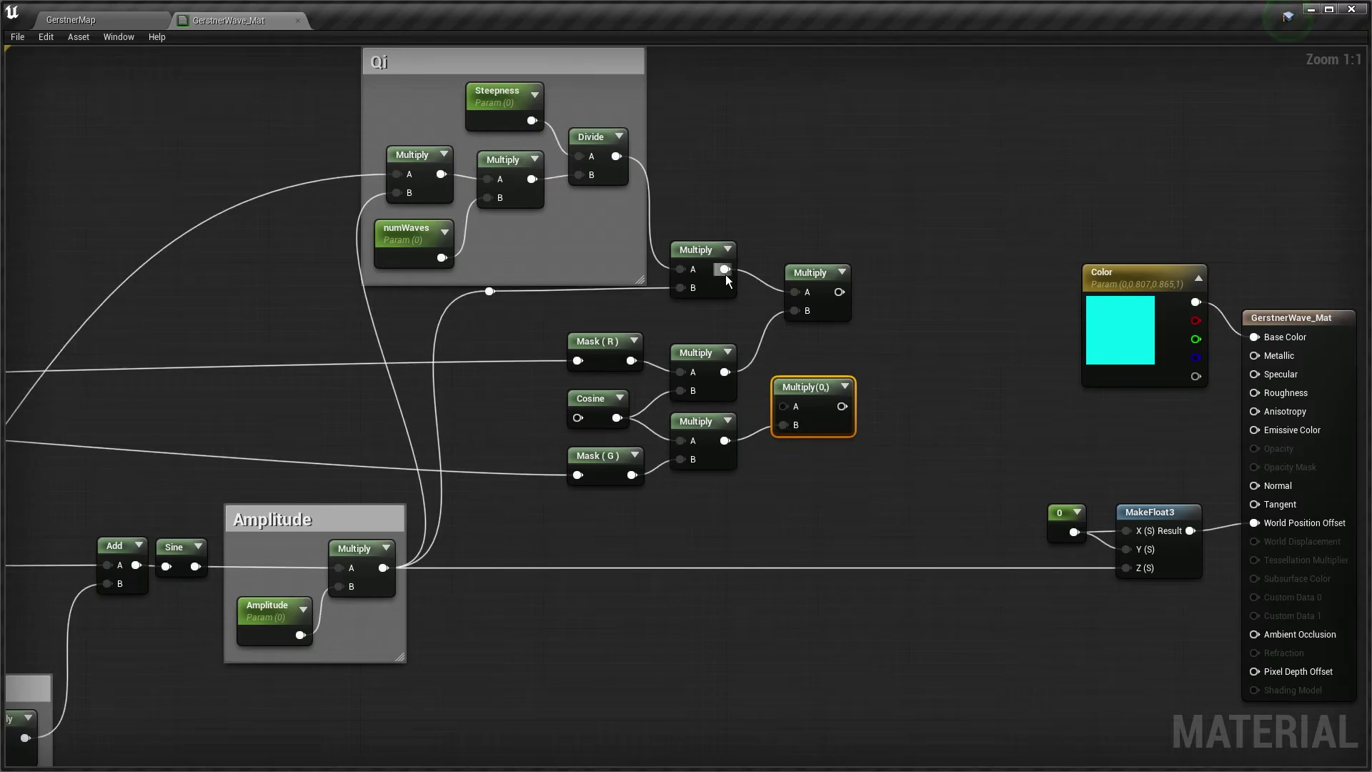
{"action": "left_click_drag", "start_coordinate": [724, 270], "coordinate": [784, 406]}
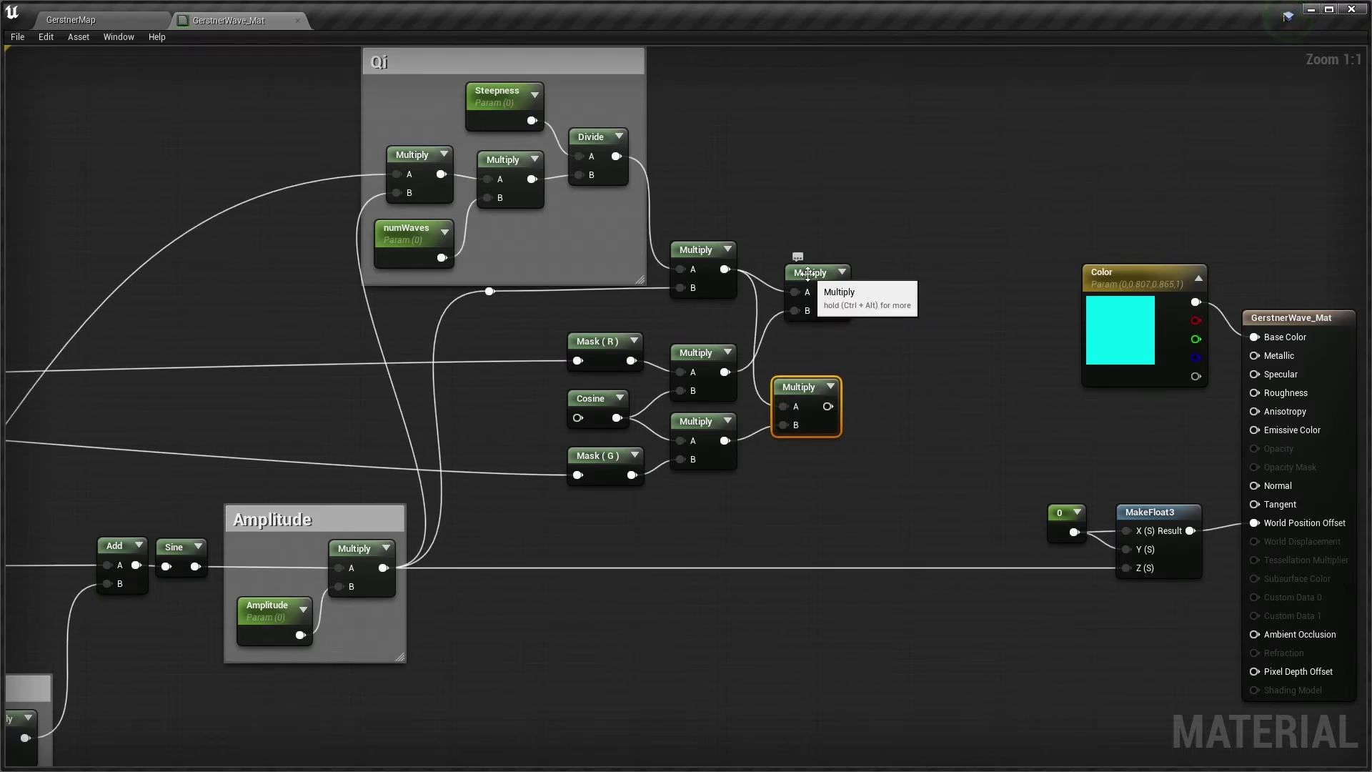
{"action": "left_click_drag", "start_coordinate": [804, 276], "coordinate": [793, 298]}
- Connect the Add result to the Cosine node's input
{"action": "scroll", "coordinate": [965, 383], "scroll_direction": "down", "scroll_amount": 1}
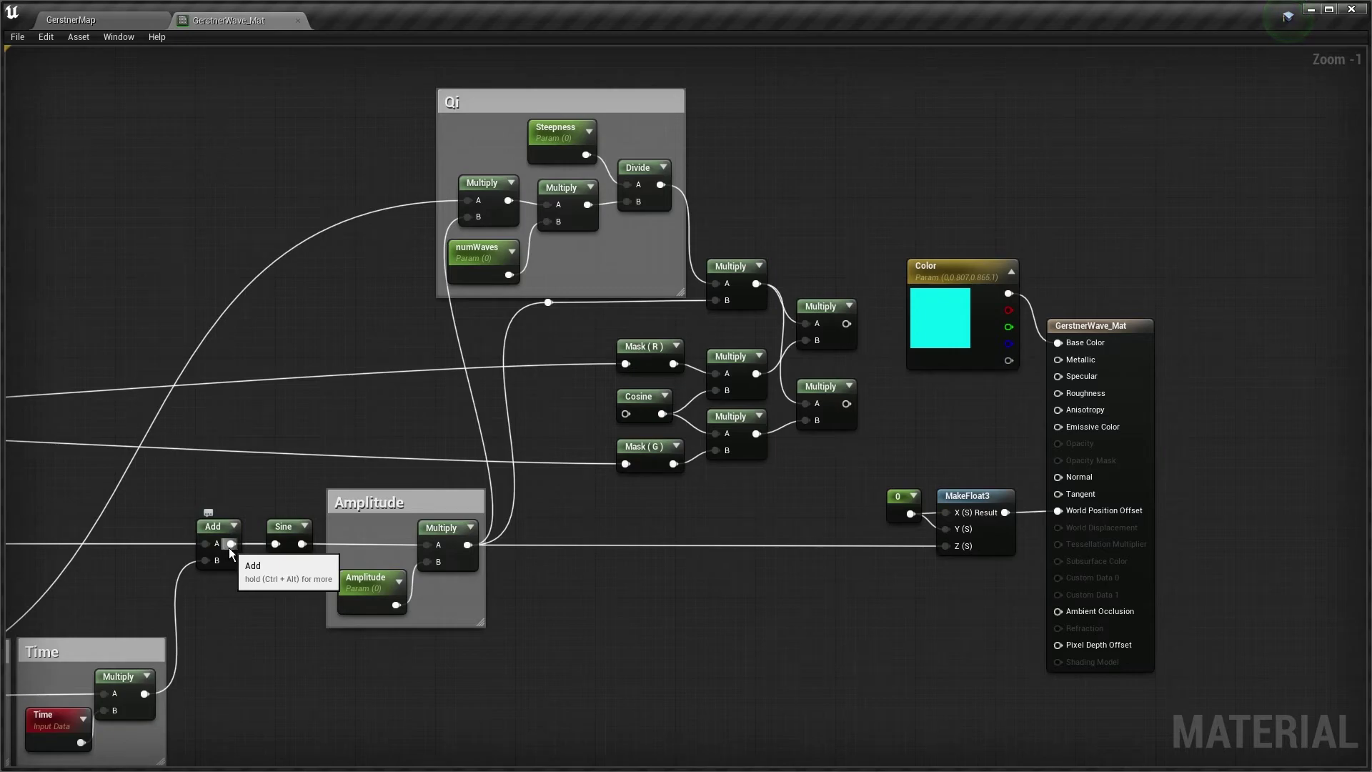
{"action": "left_click_drag", "start_coordinate": [229, 545], "coordinate": [625, 415]}
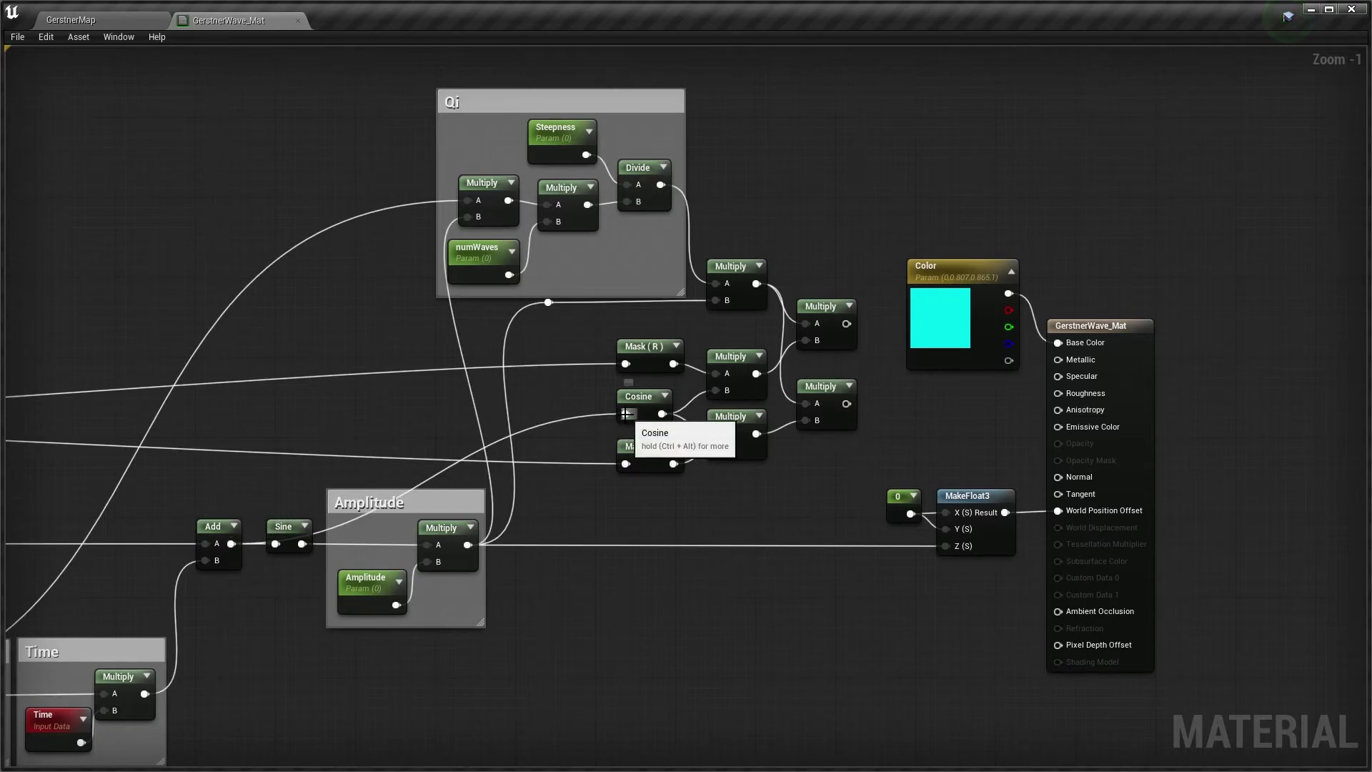
{"action": "scroll", "coordinate": [714, 457], "scroll_direction": "up", "scroll_amount": 1}
- Replace the 0 constant with the two combined products in MakeFloat3's X and Y
{"action": "key", "text": "Delete"}
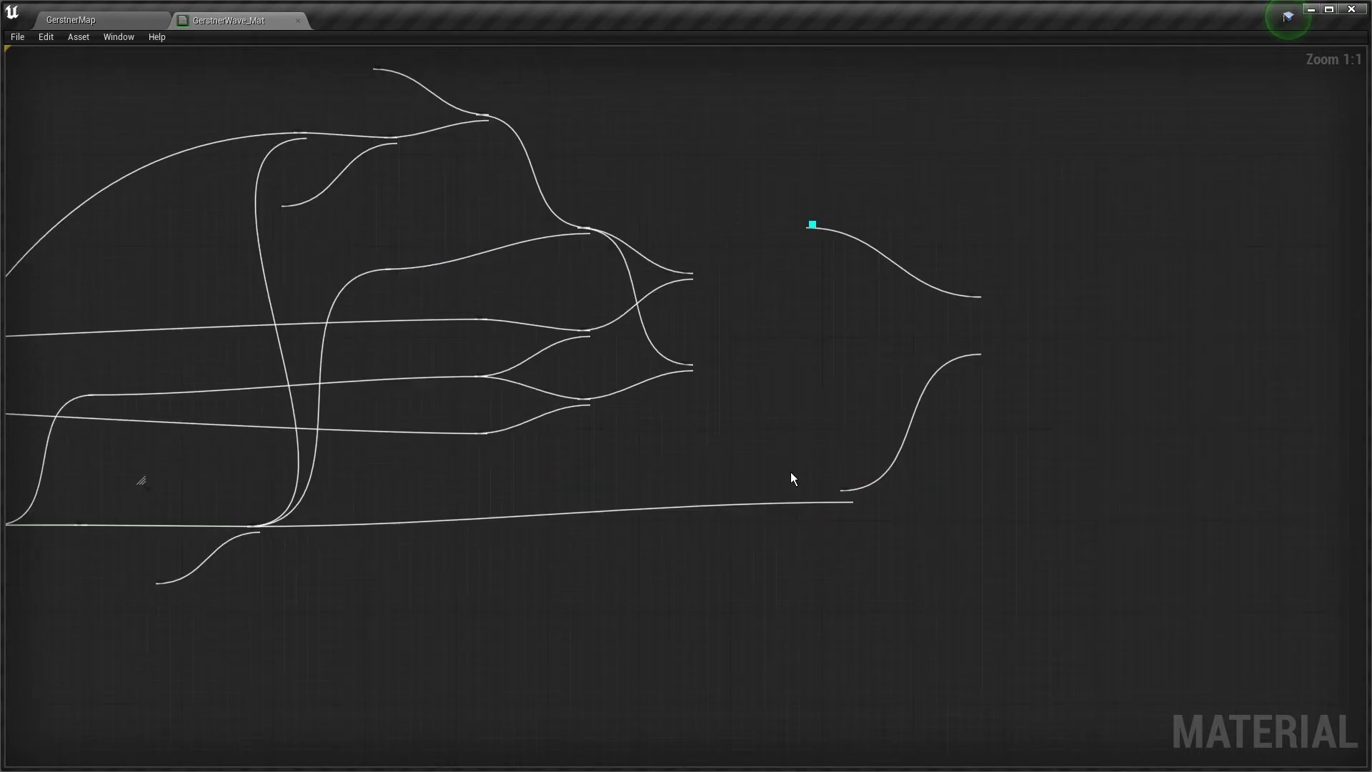
{"action": "left_click_drag", "start_coordinate": [740, 298], "coordinate": [856, 513]}
{"action": "left_click_drag", "start_coordinate": [741, 389], "coordinate": [854, 534]}
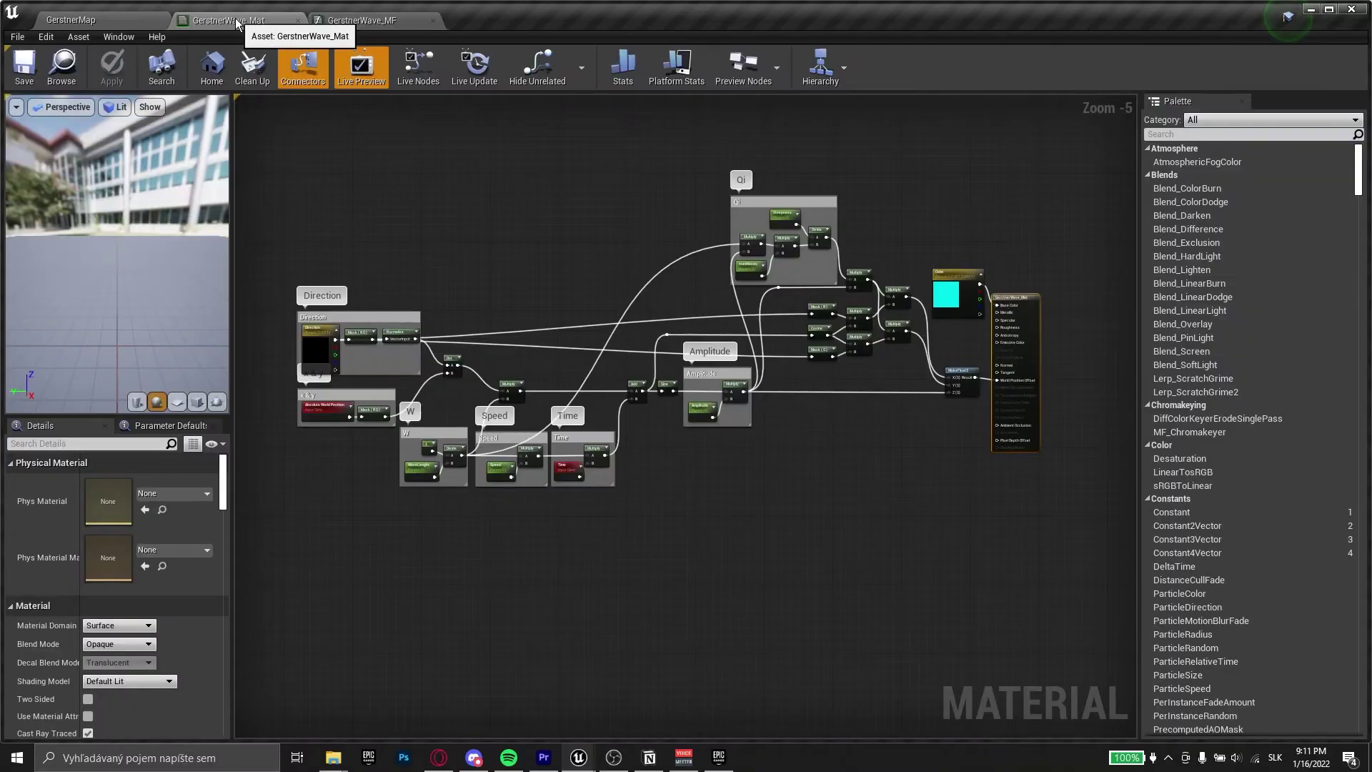
- Set the WaveLenght input type to Function Input Scalar in GerstnerWave_MF
{"action": "left_click_drag", "start_coordinate": [286, 143], "coordinate": [921, 437]}
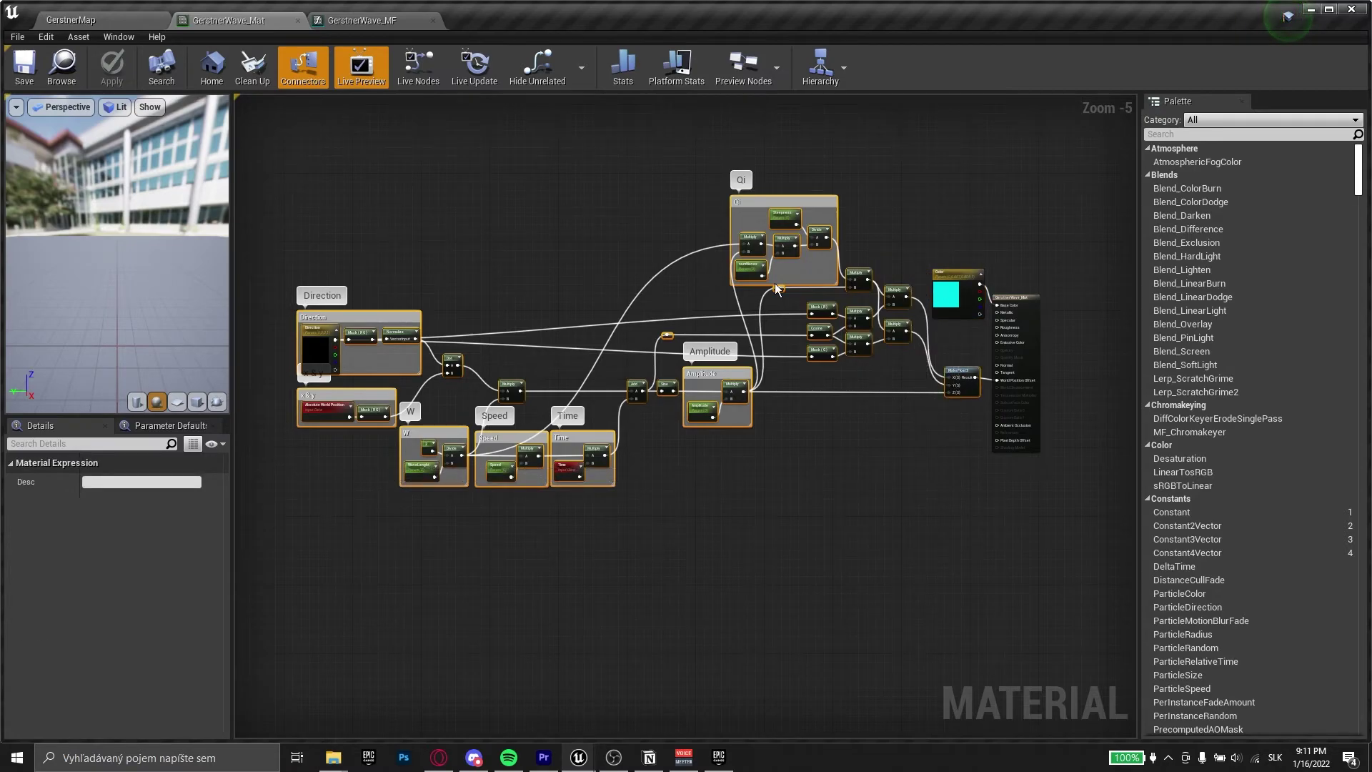
{"action": "left_click", "coordinate": [377, 20]}
{"action": "scroll", "coordinate": [814, 246], "scroll_direction": "down", "scroll_amount": 5}
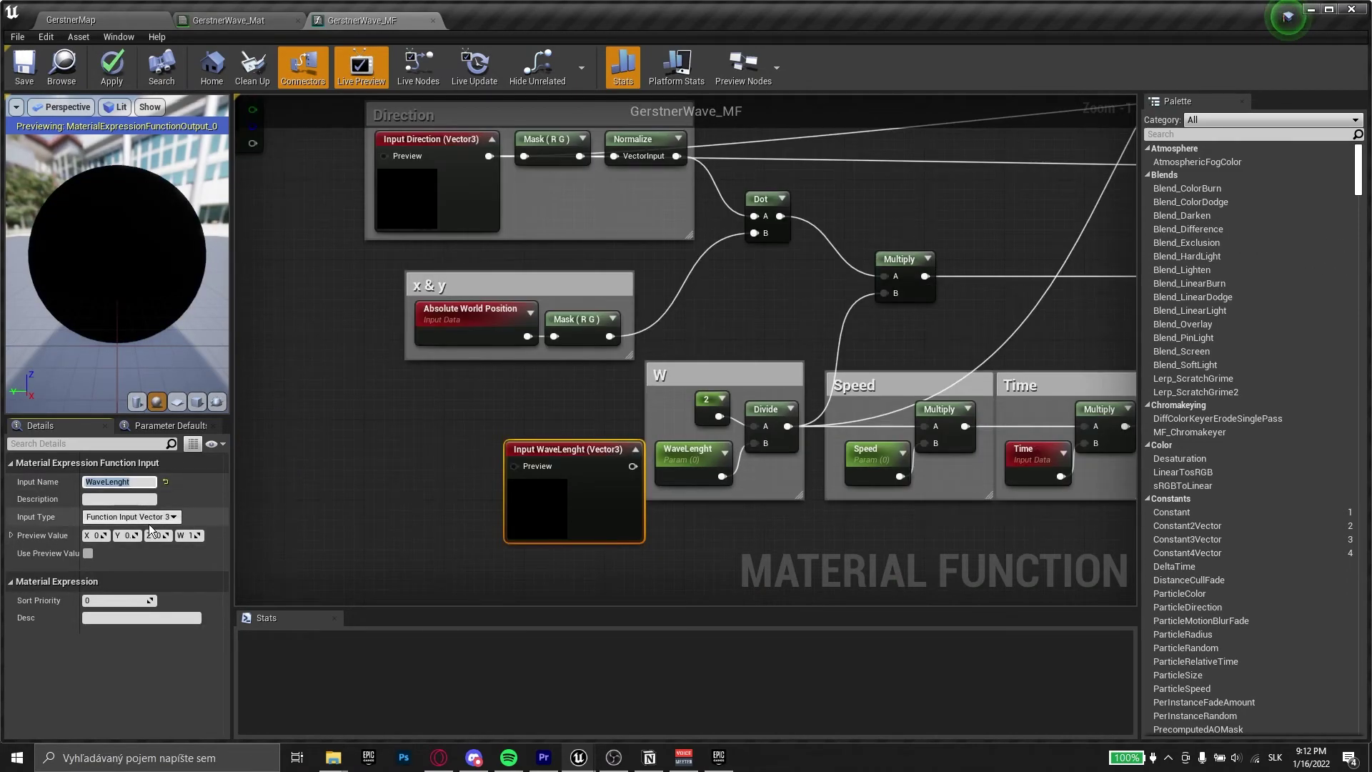
{"action": "left_click", "coordinate": [147, 517]}
{"action": "left_click", "coordinate": [118, 526]}
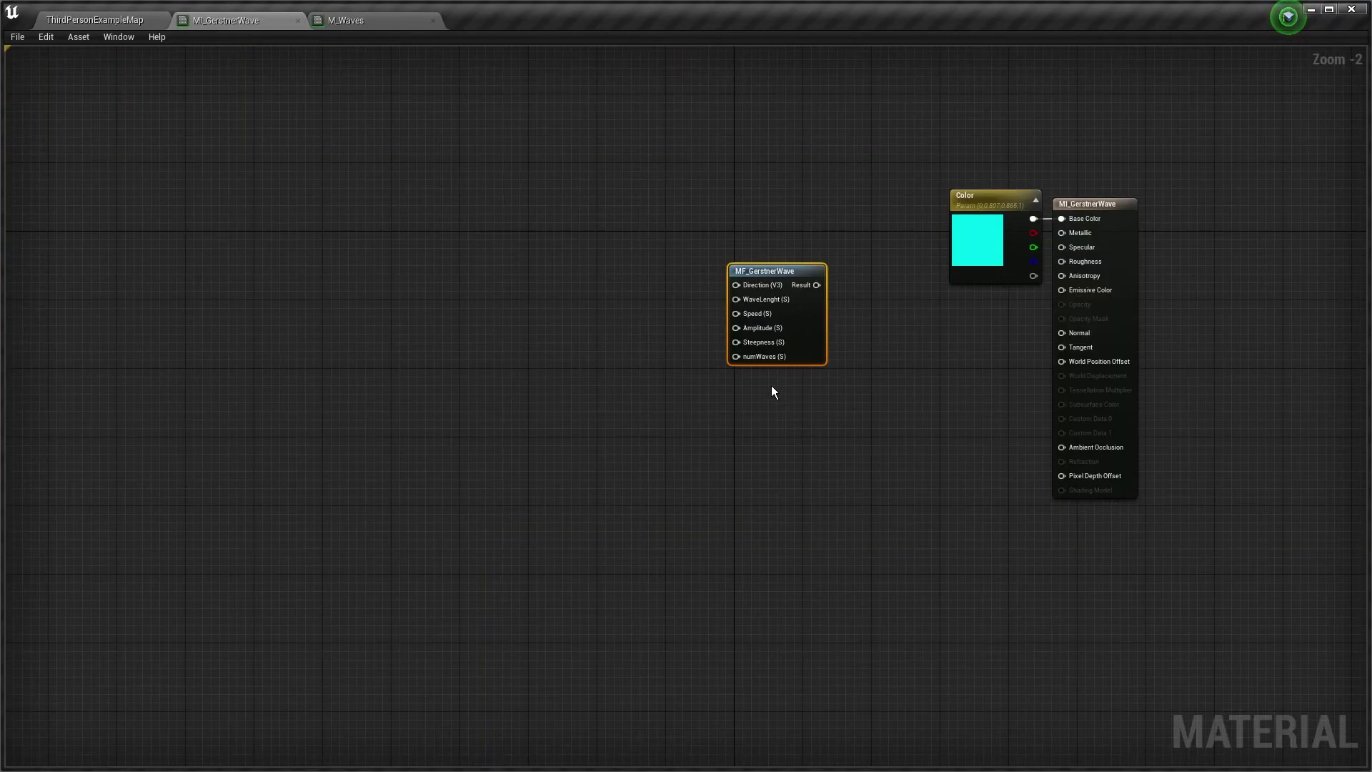
{"action": "key", "text": "ctrl+v"}
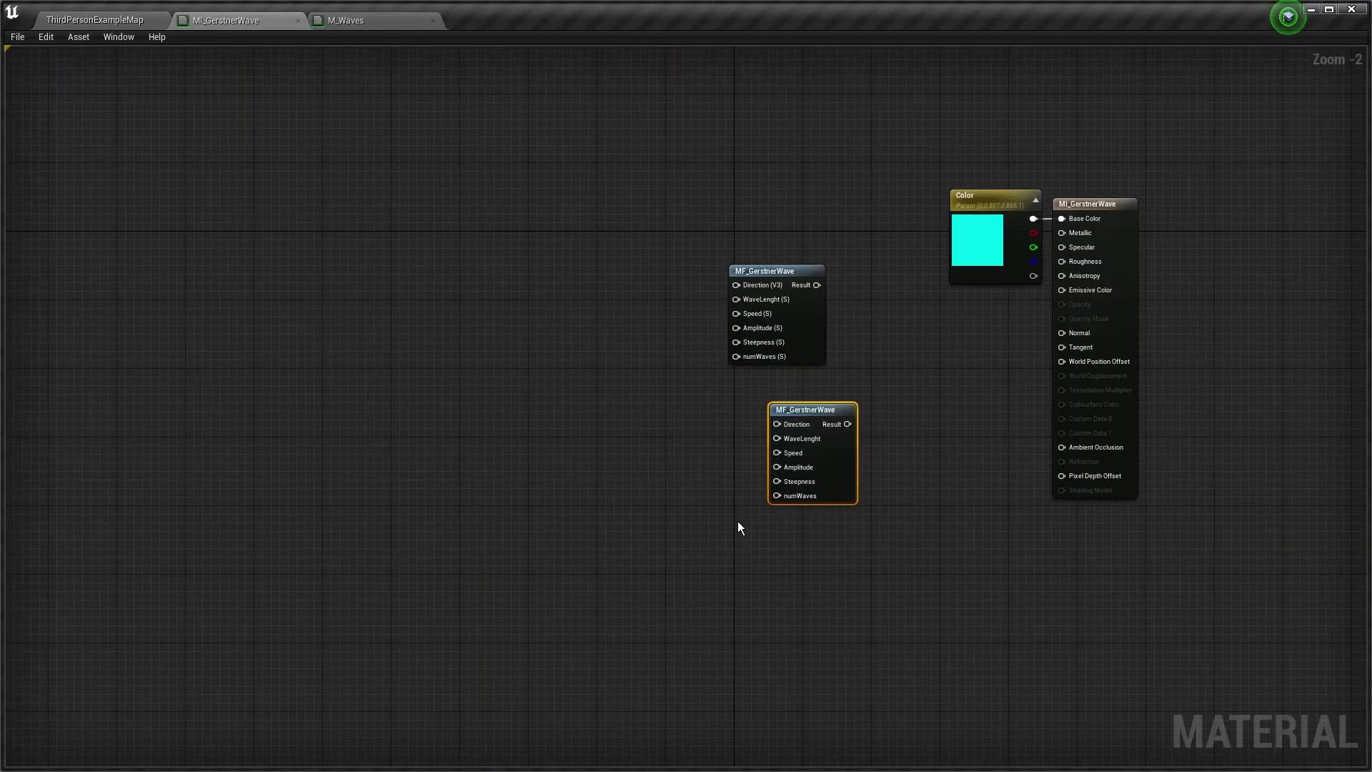
- Paste another MF_GerstnerWave node and feed a Direction parameter into the top wave node
{"action": "key", "text": "ctrl+v"}
{"action": "key", "text": "ctrl+v"}
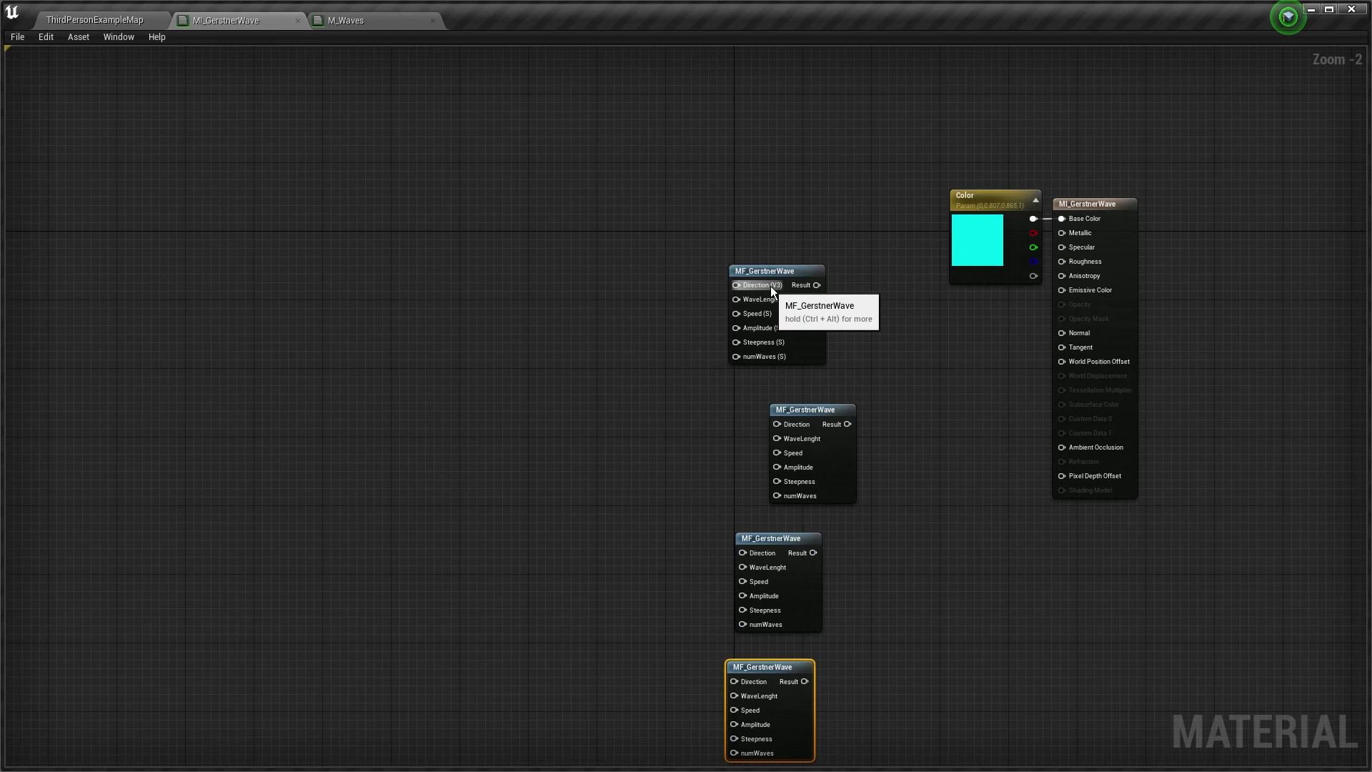
{"action": "left_click_drag", "start_coordinate": [776, 269], "coordinate": [756, 182]}
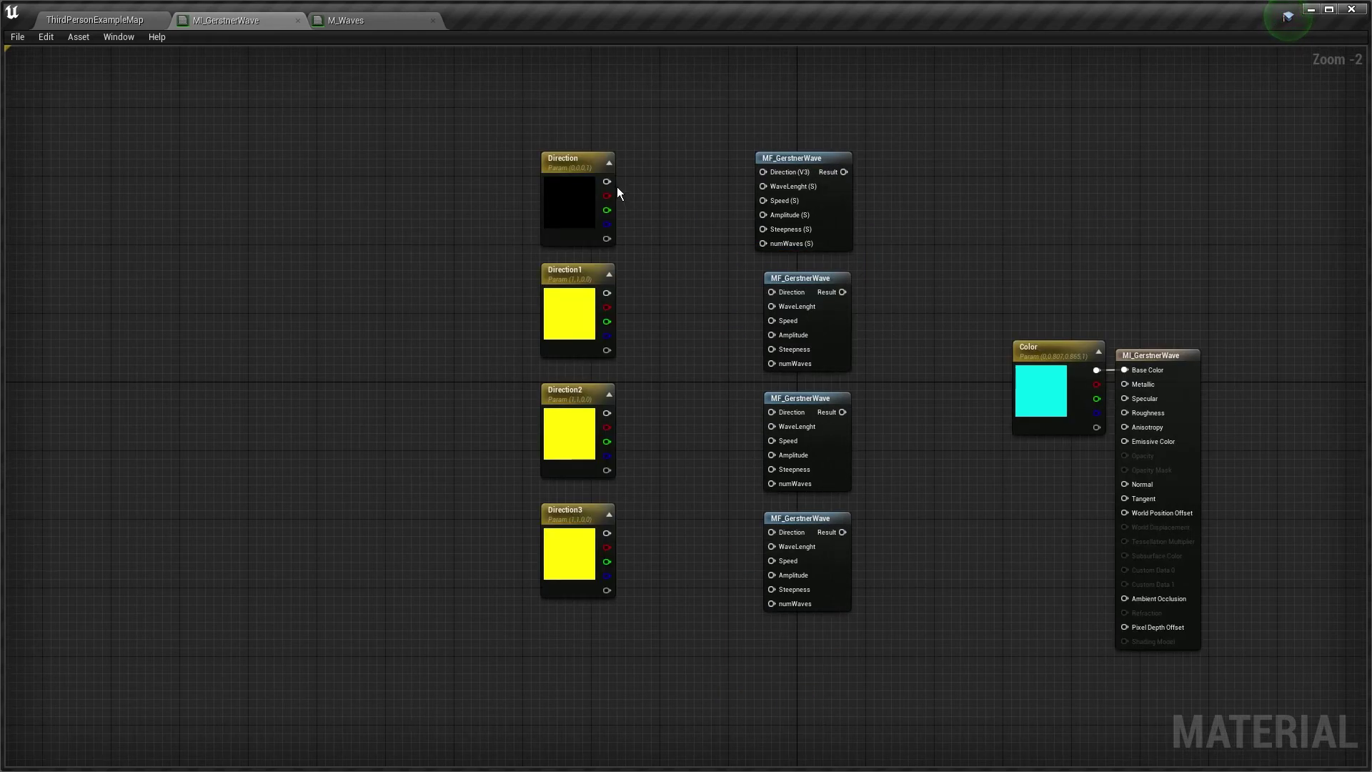
{"action": "left_click_drag", "start_coordinate": [608, 182], "coordinate": [576, 159]}
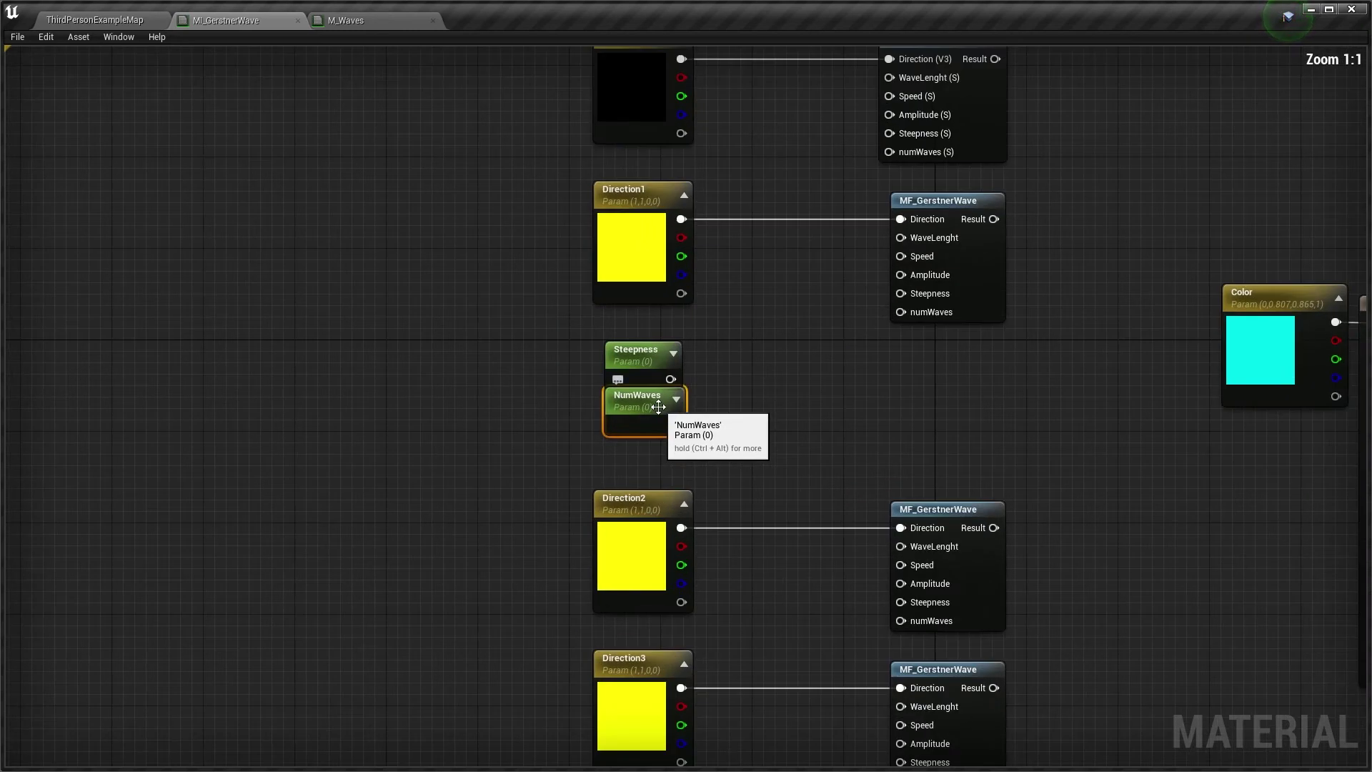
- Connect Steepness and NumWaves to the top, second and third wave nodes
{"action": "left_click", "coordinate": [654, 415]}
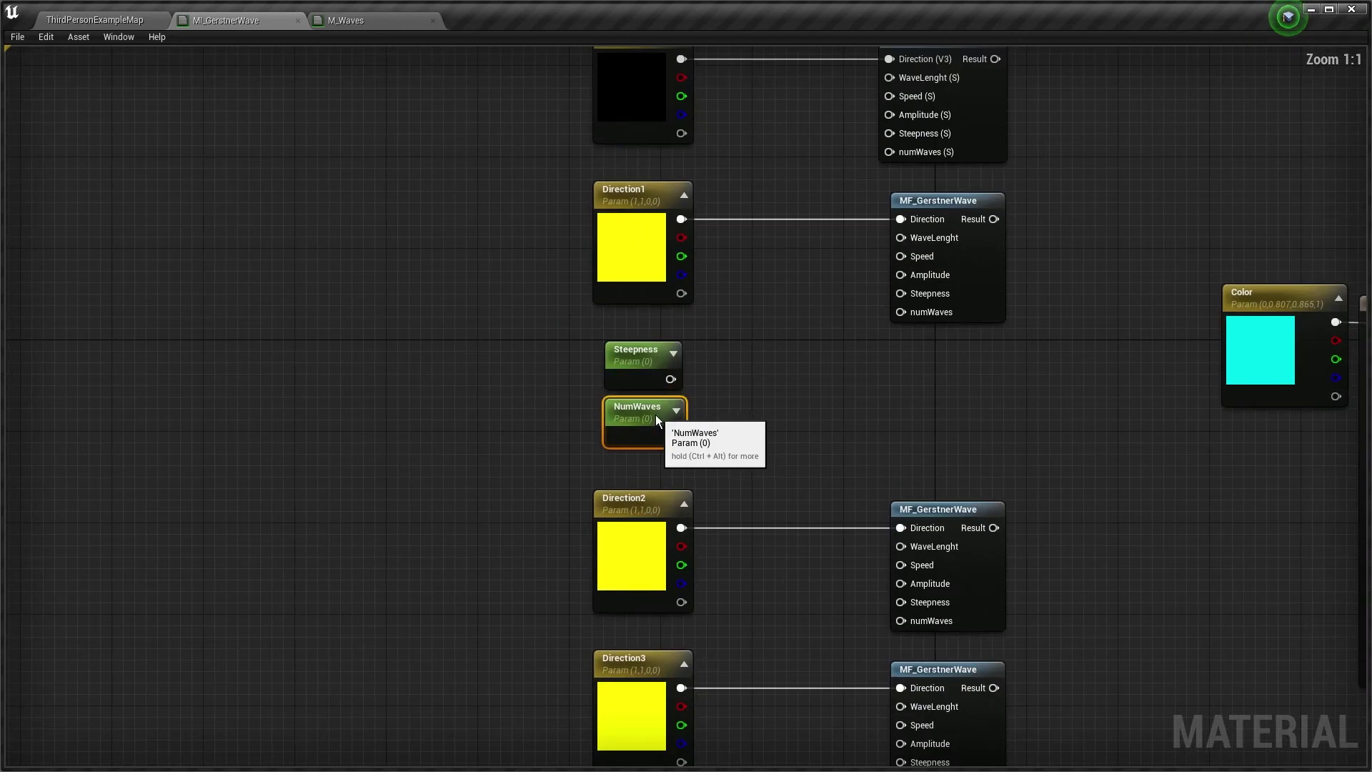
{"action": "left_click", "coordinate": [751, 364]}
{"action": "scroll", "coordinate": [765, 369], "scroll_direction": "down", "scroll_amount": 1}
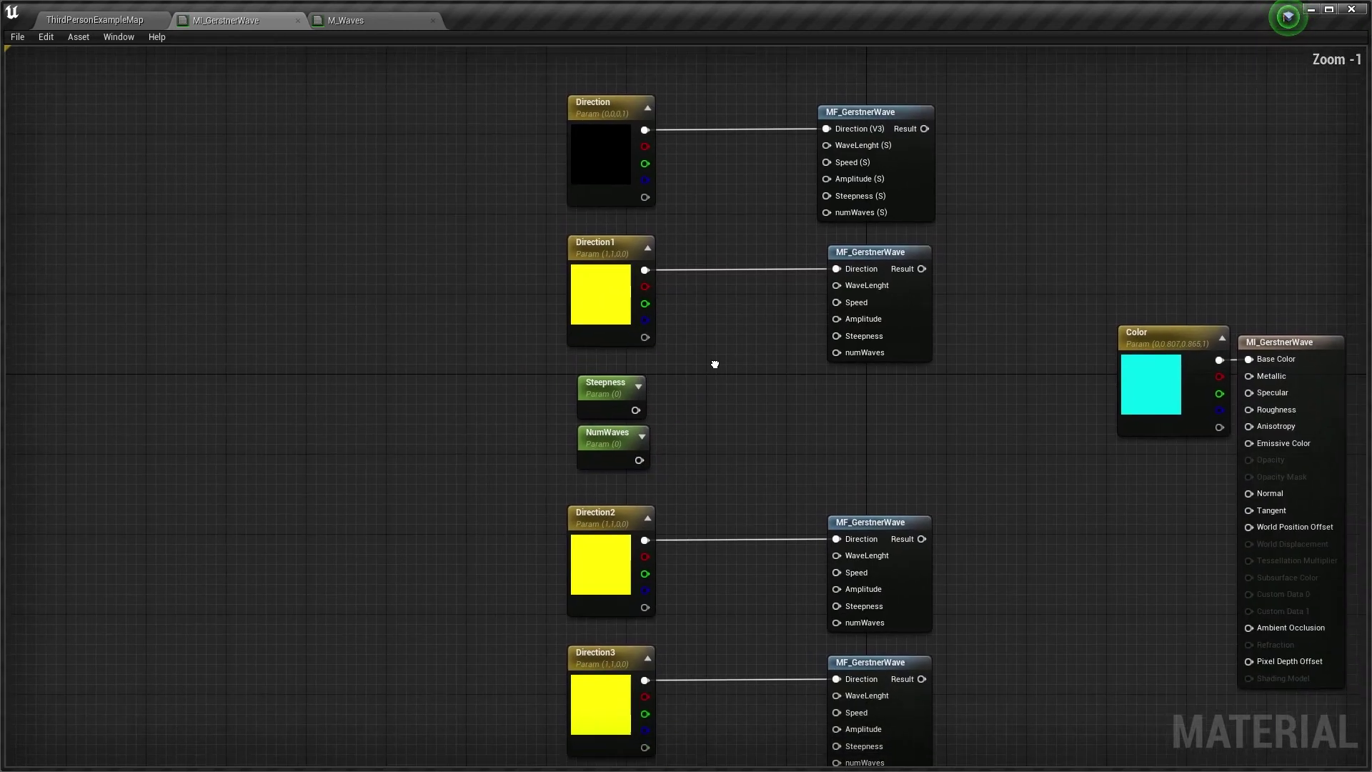
{"action": "left_click_drag", "start_coordinate": [622, 398], "coordinate": [814, 184]}
{"action": "left_click_drag", "start_coordinate": [627, 449], "coordinate": [814, 201]}
{"action": "left_click_drag", "start_coordinate": [622, 398], "coordinate": [824, 325]}
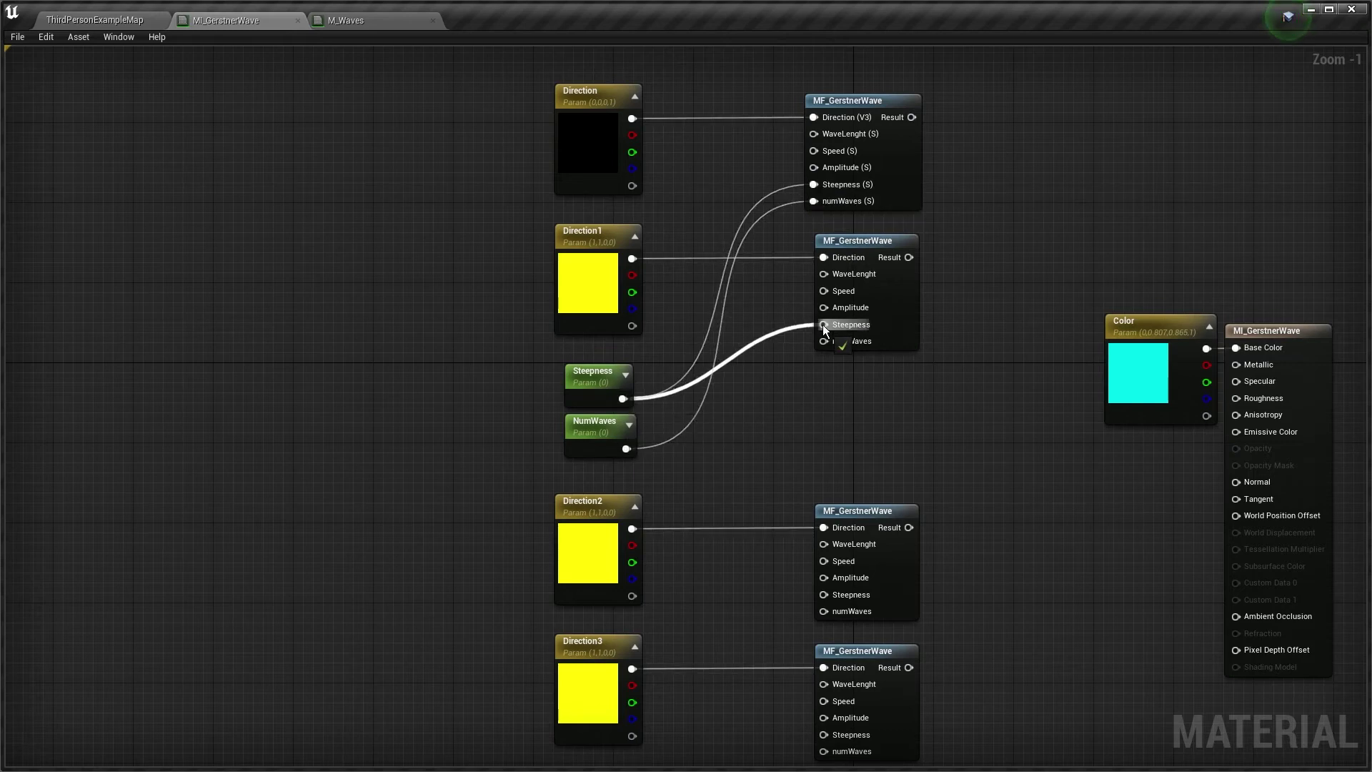
{"action": "left_click_drag", "start_coordinate": [626, 448], "coordinate": [824, 341]}
{"action": "left_click_drag", "start_coordinate": [622, 398], "coordinate": [823, 594]}
{"action": "left_click_drag", "start_coordinate": [626, 449], "coordinate": [823, 611]}
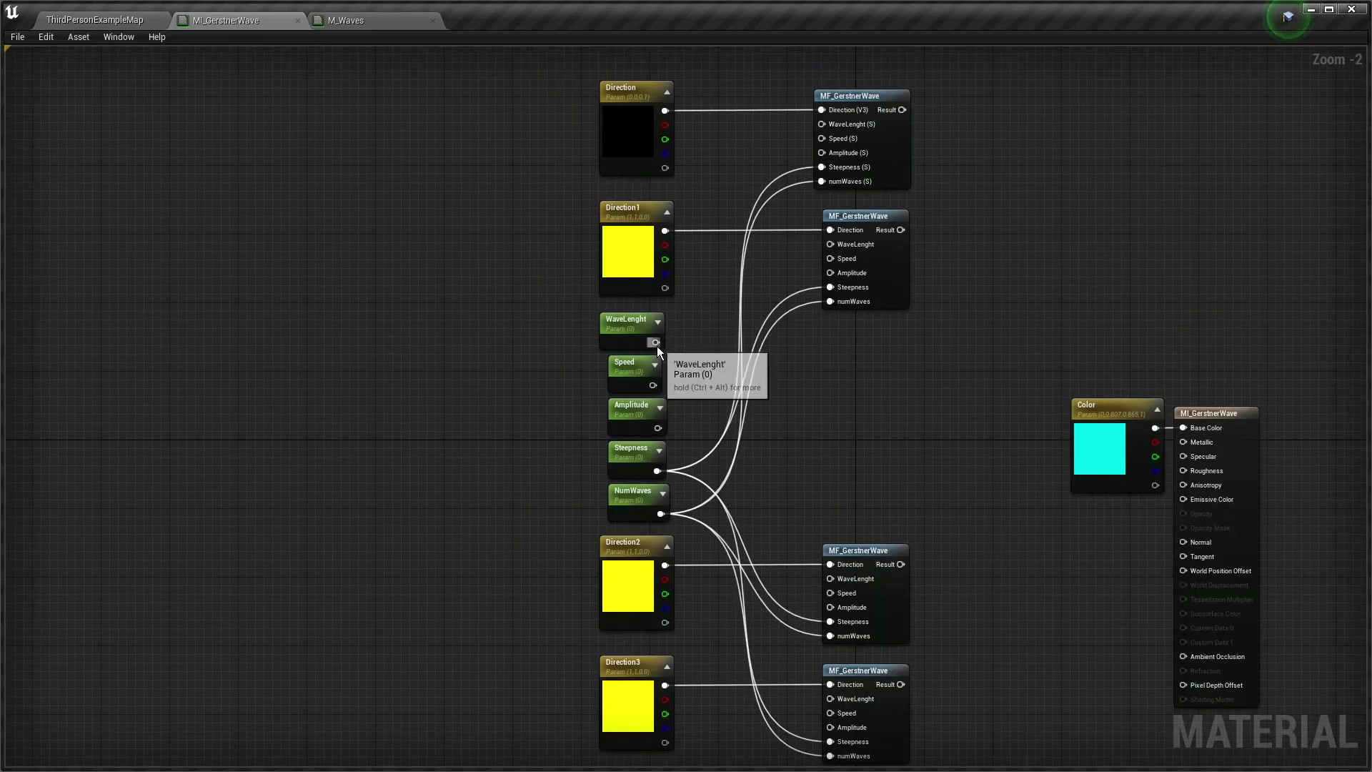
- Connect WaveLenght, Speed and Amplitude to the top wave node's matching inputs
{"action": "left_click_drag", "start_coordinate": [655, 342], "coordinate": [833, 130]}
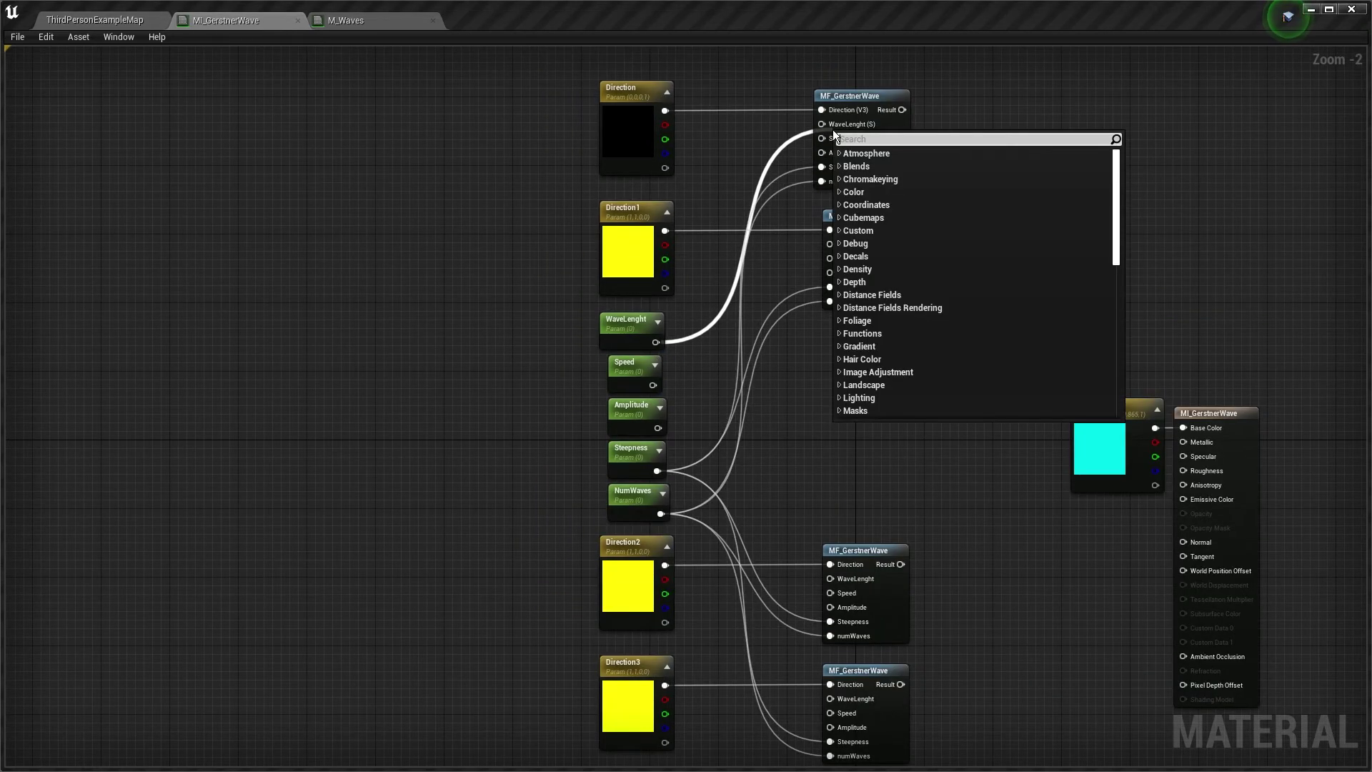
{"action": "left_click", "coordinate": [769, 136]}
{"action": "left_click_drag", "start_coordinate": [656, 342], "coordinate": [822, 124]}
{"action": "left_click_drag", "start_coordinate": [653, 385], "coordinate": [821, 138]}
{"action": "left_click_drag", "start_coordinate": [657, 428], "coordinate": [822, 152]}
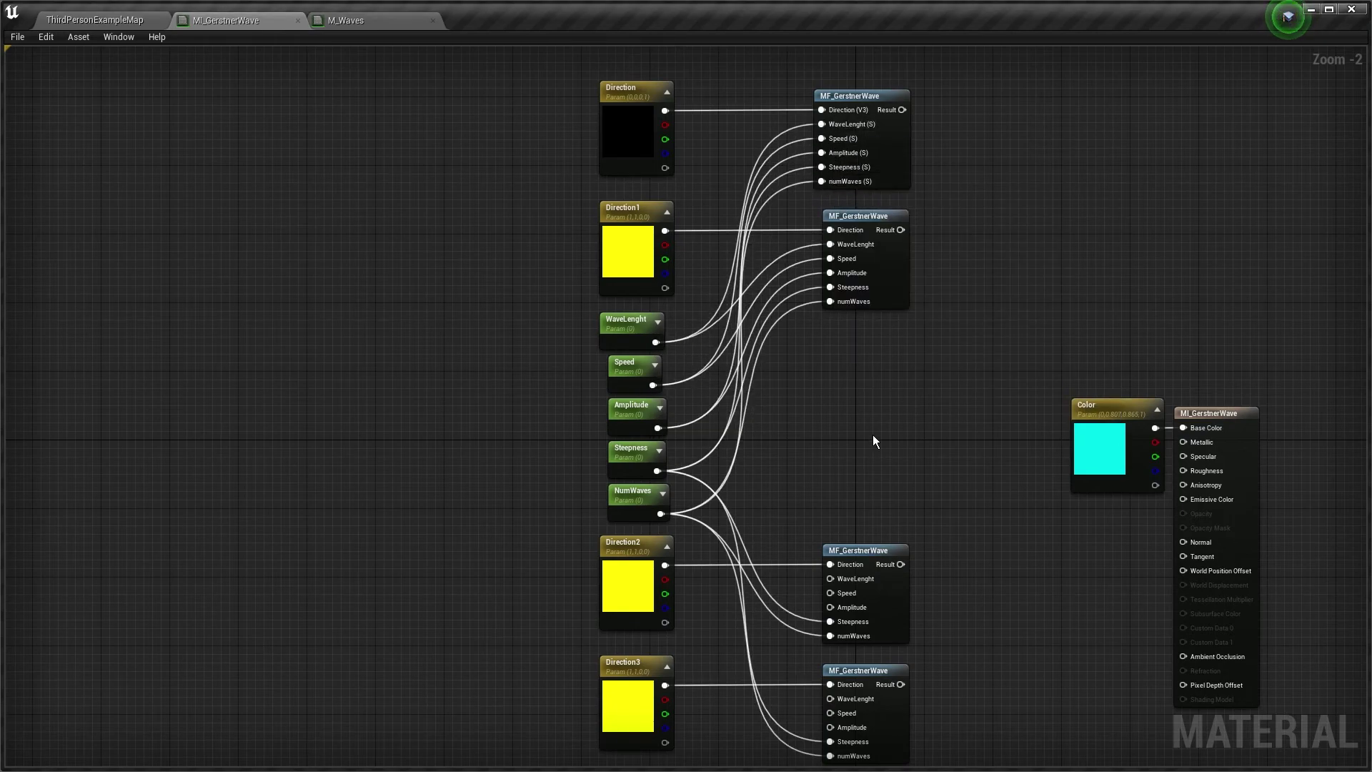
{"action": "right_click_drag", "start_coordinate": [873, 434], "coordinate": [852, 339]}
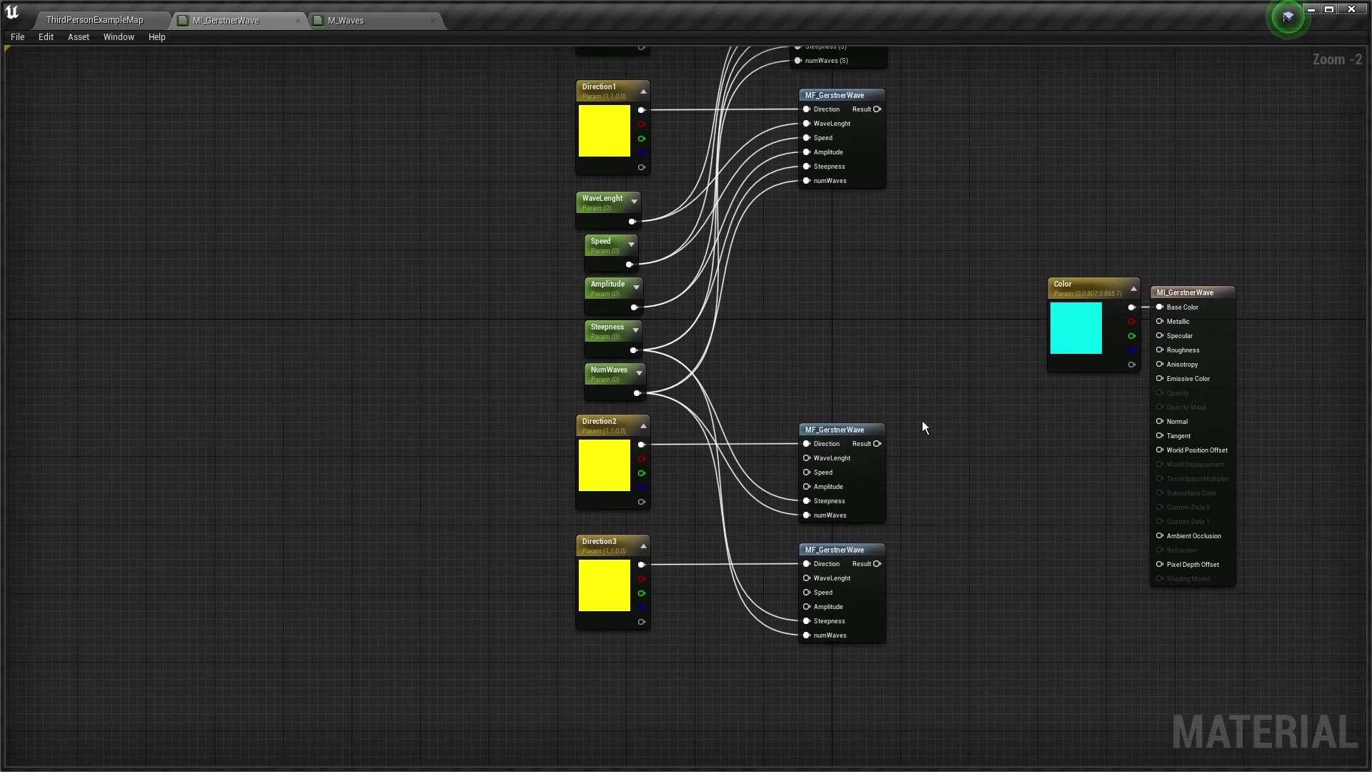
- Route Direction2 into a new Multiply node to scale it by -1
{"action": "scroll", "coordinate": [921, 427], "scroll_direction": "up", "scroll_amount": 1}
{"action": "left_click_drag", "start_coordinate": [669, 455], "coordinate": [722, 453]}
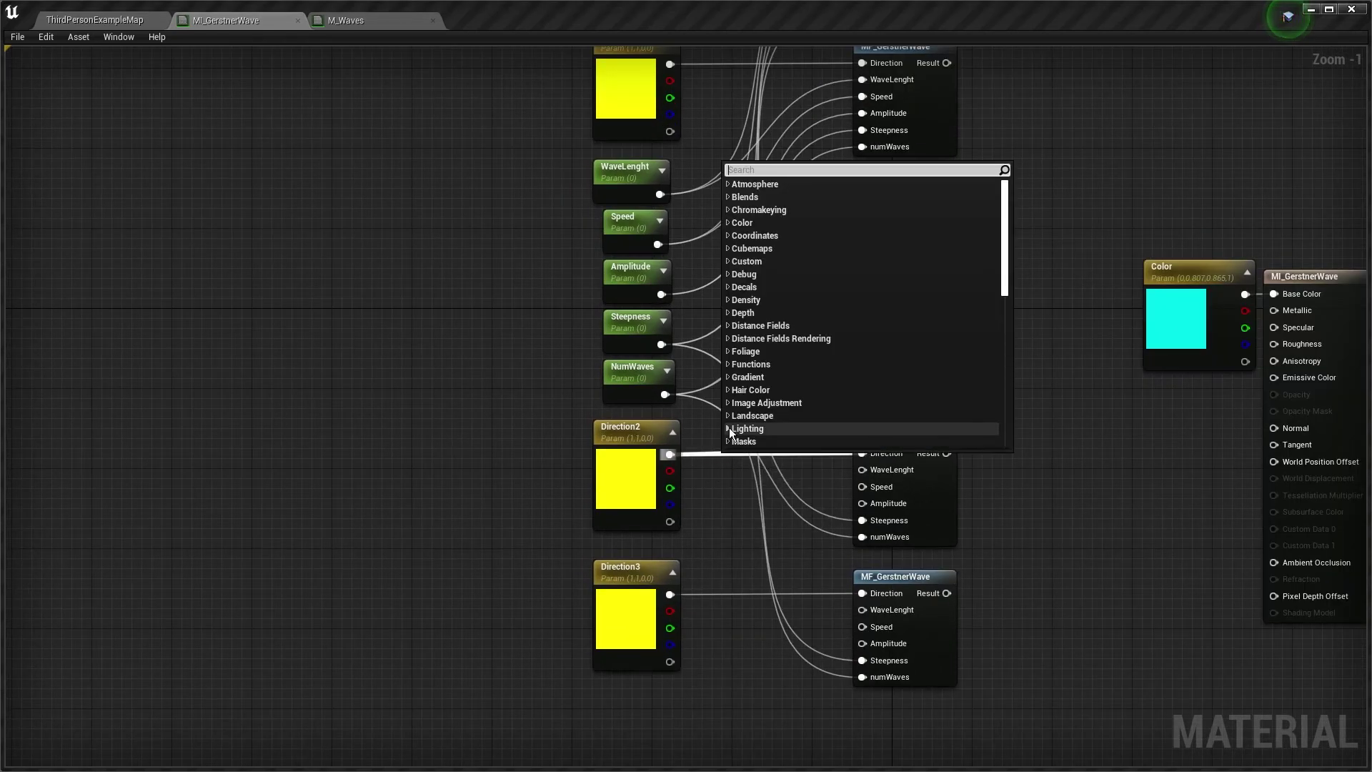
{"action": "type", "text": "multiply"}
{"action": "left_click", "coordinate": [760, 286]}
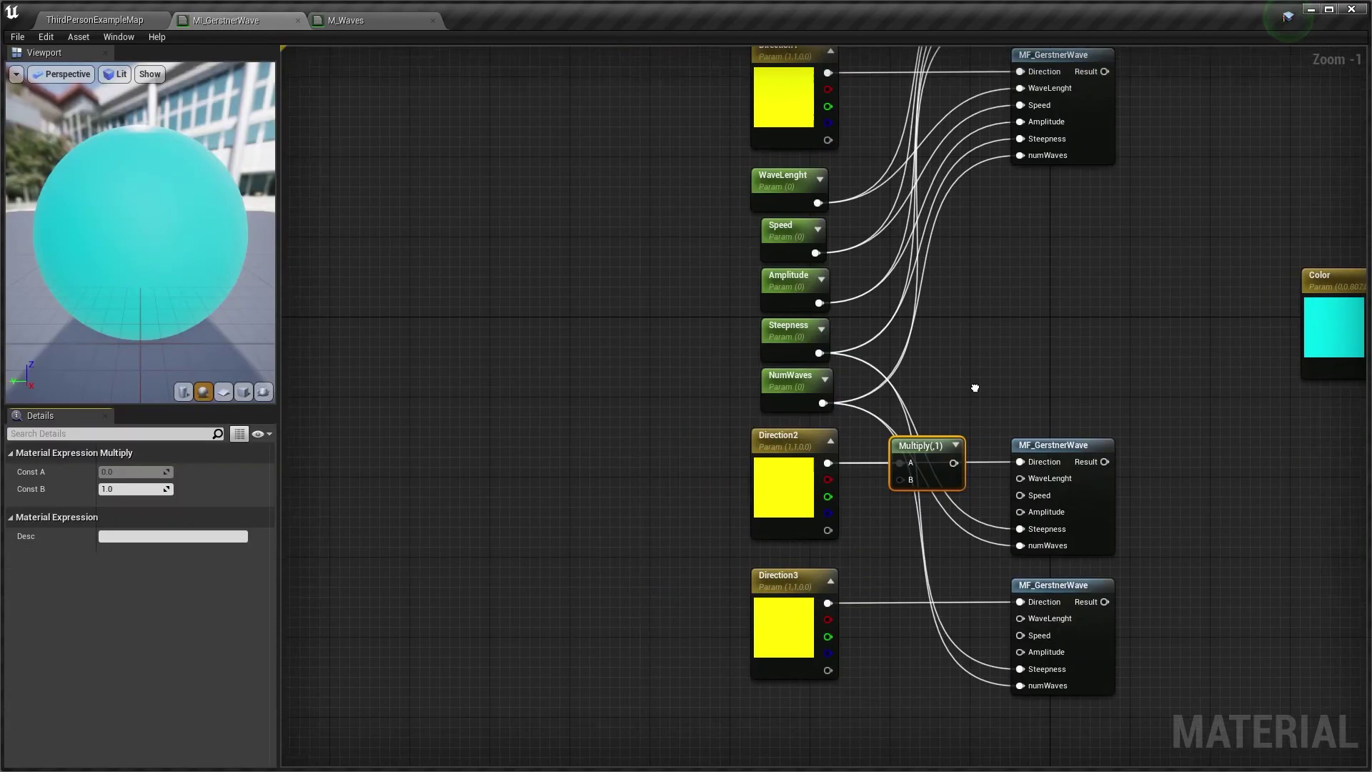
{"action": "right_click_drag", "start_coordinate": [975, 387], "coordinate": [902, 370]}
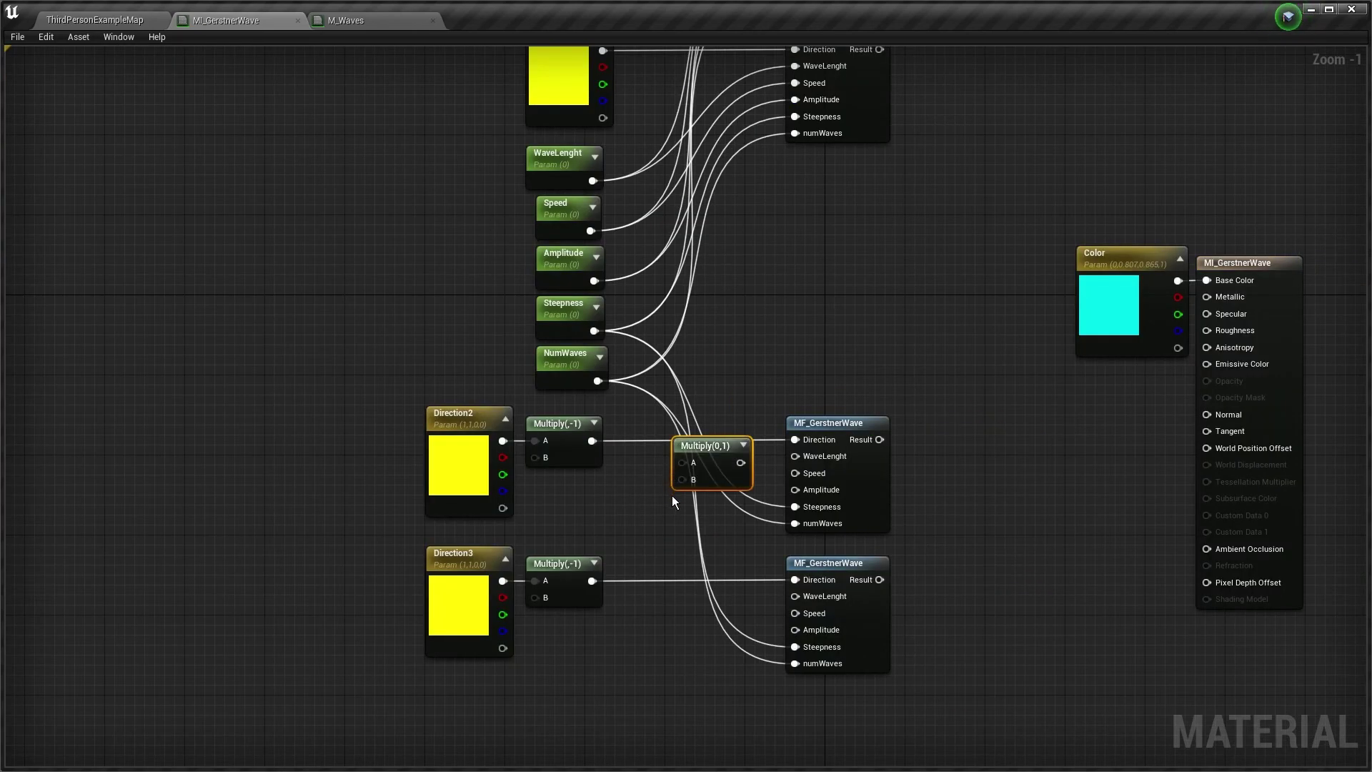
- Paste three Multiply copies beside the lower wave nodes and add a constant nearby
{"action": "key", "text": "ctrl+v"}
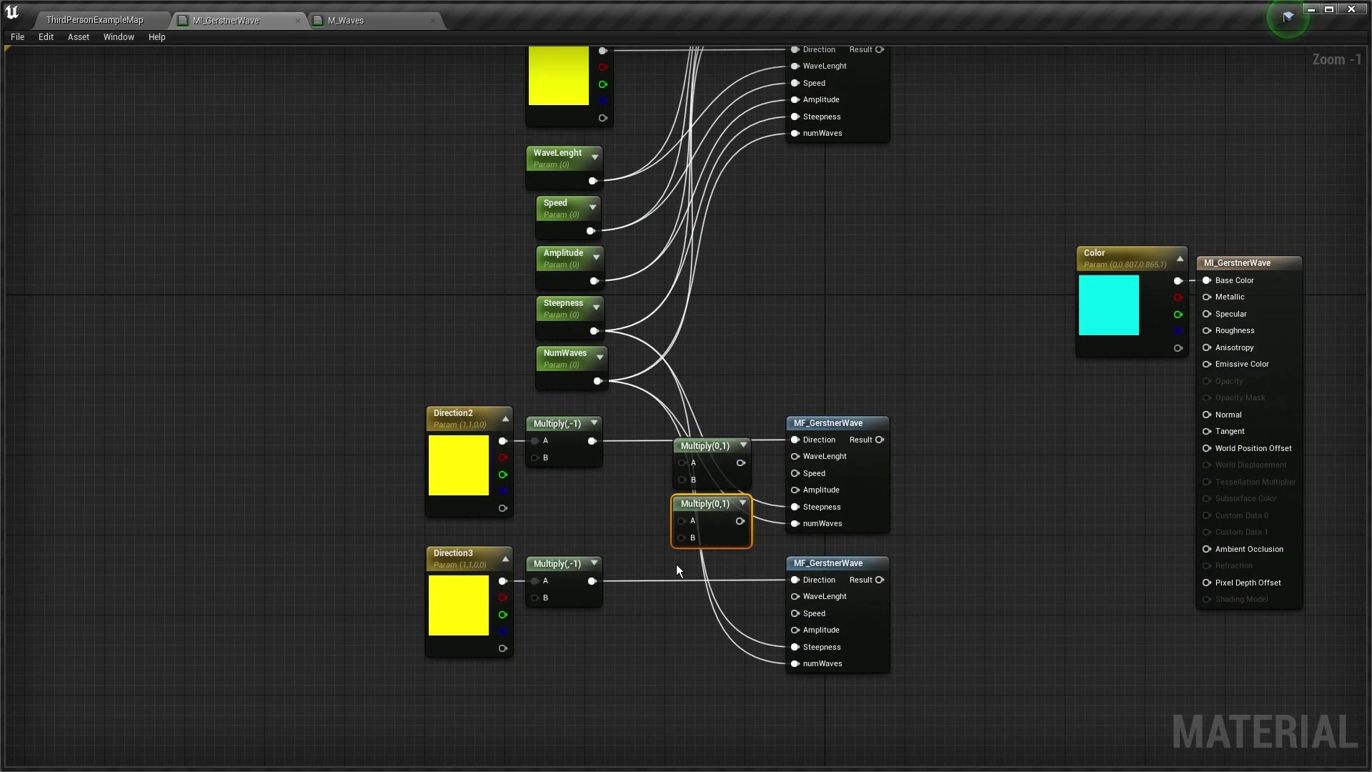
{"action": "key", "text": "ctrl+v"}
{"action": "left_click_drag", "start_coordinate": [704, 457], "coordinate": [686, 443]}
{"action": "left_click_drag", "start_coordinate": [698, 508], "coordinate": [684, 496]}
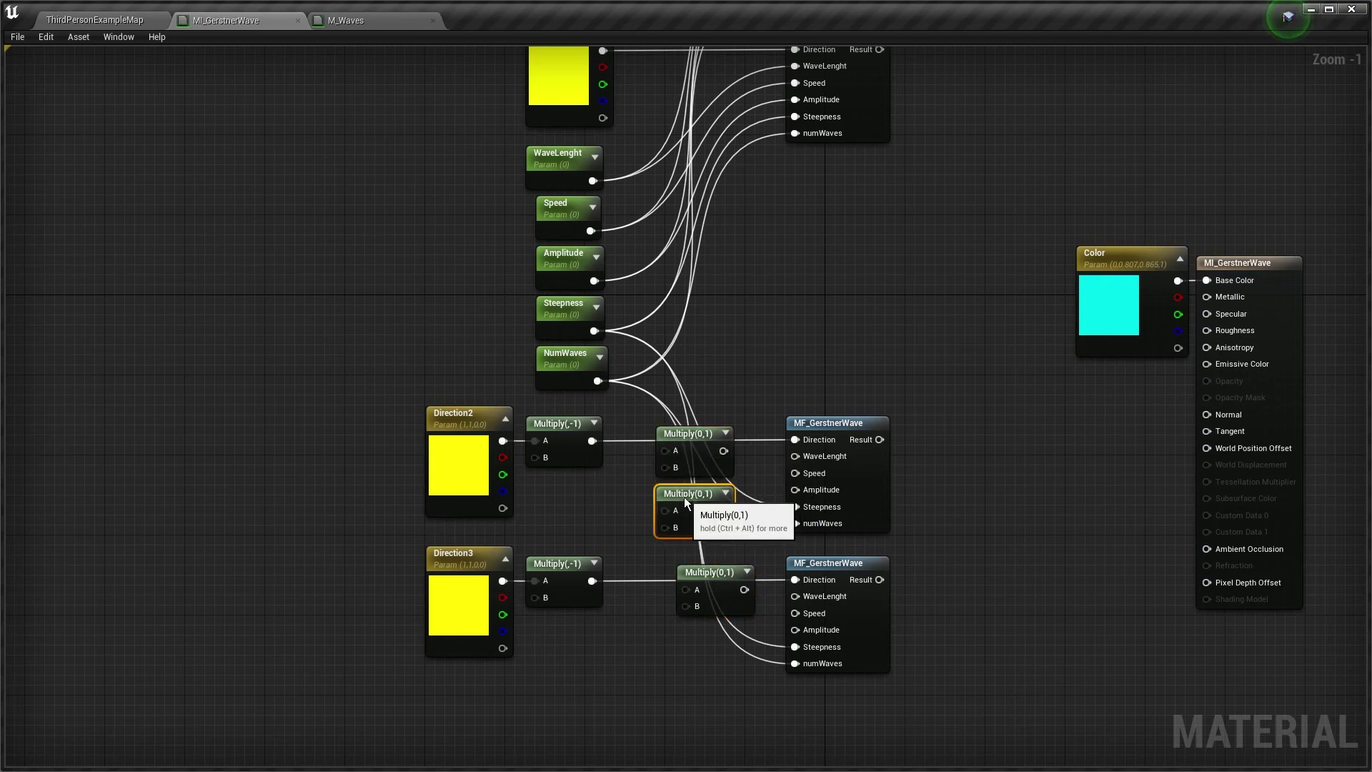
{"action": "left_click_drag", "start_coordinate": [700, 580], "coordinate": [679, 561]}
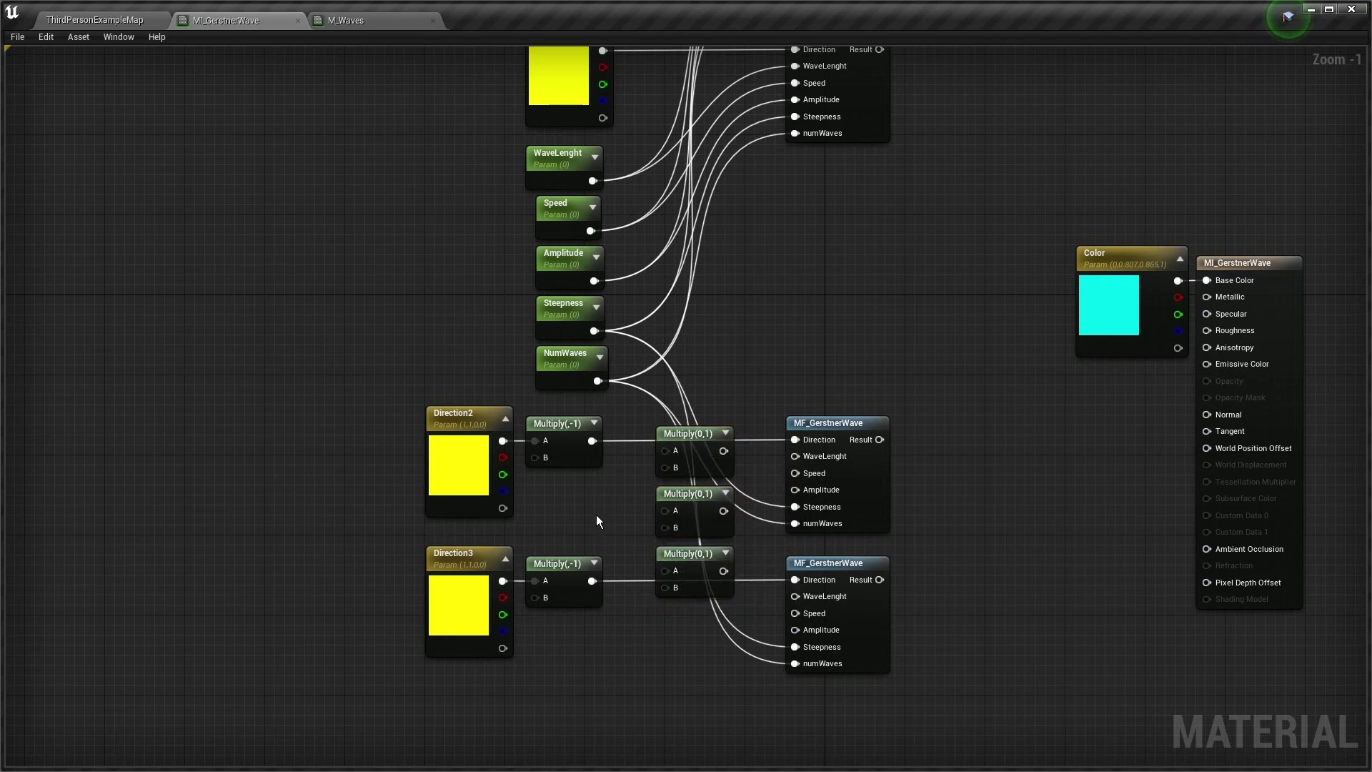
{"action": "left_click", "coordinate": [581, 503]}
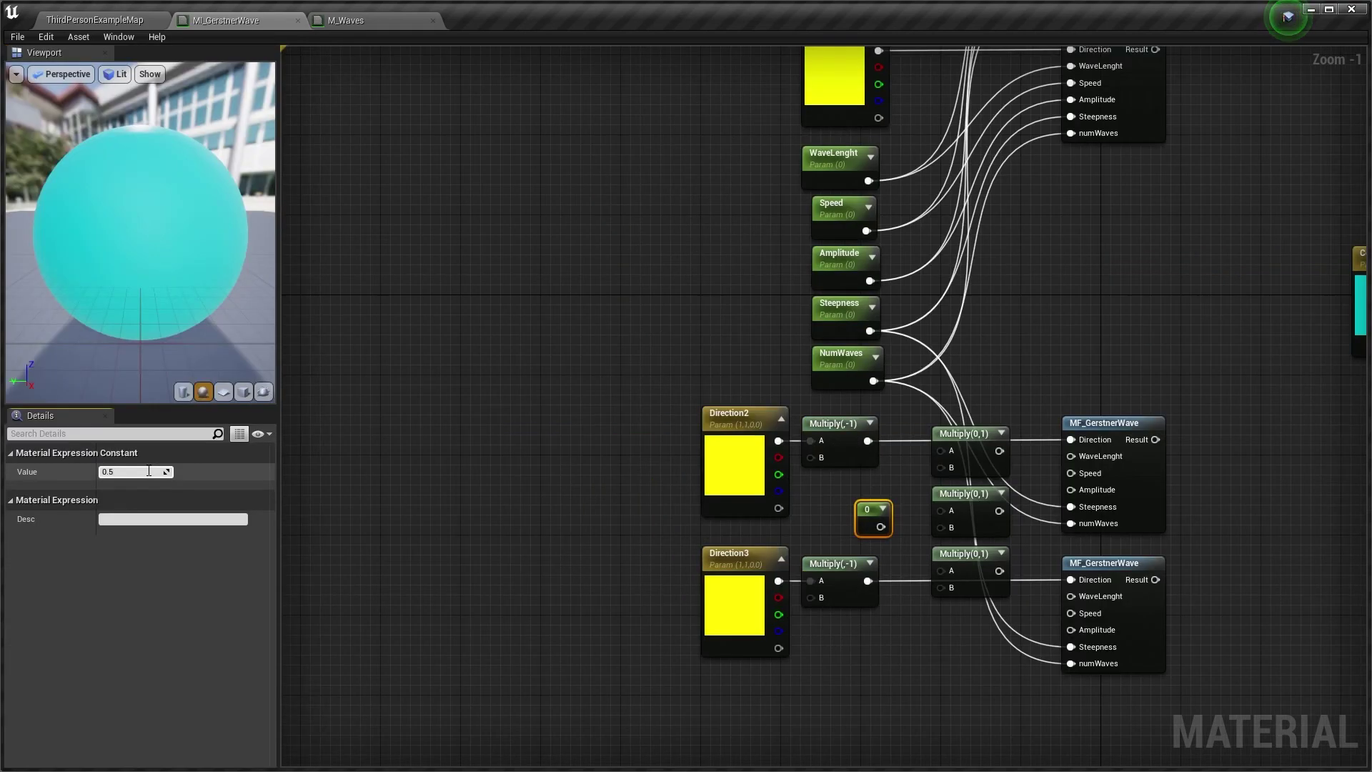